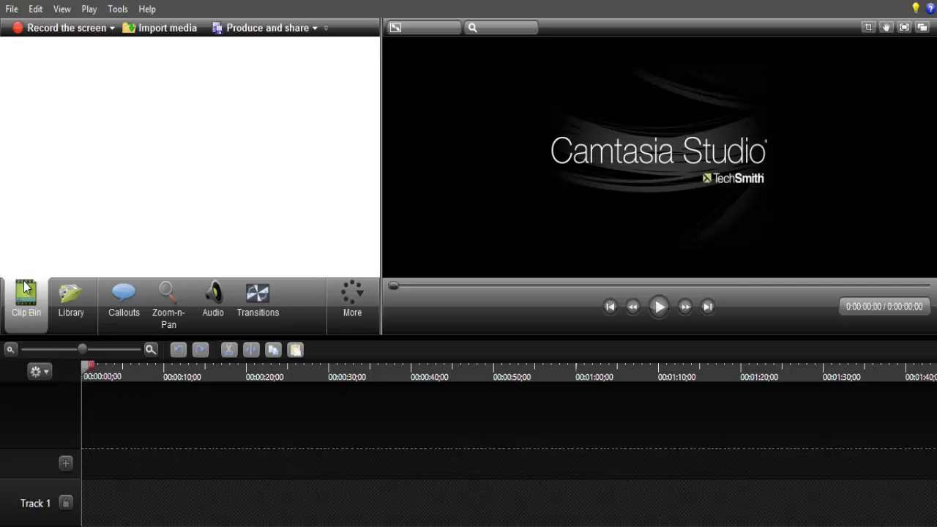
- Create a new, empty project
left_click(11, 11)
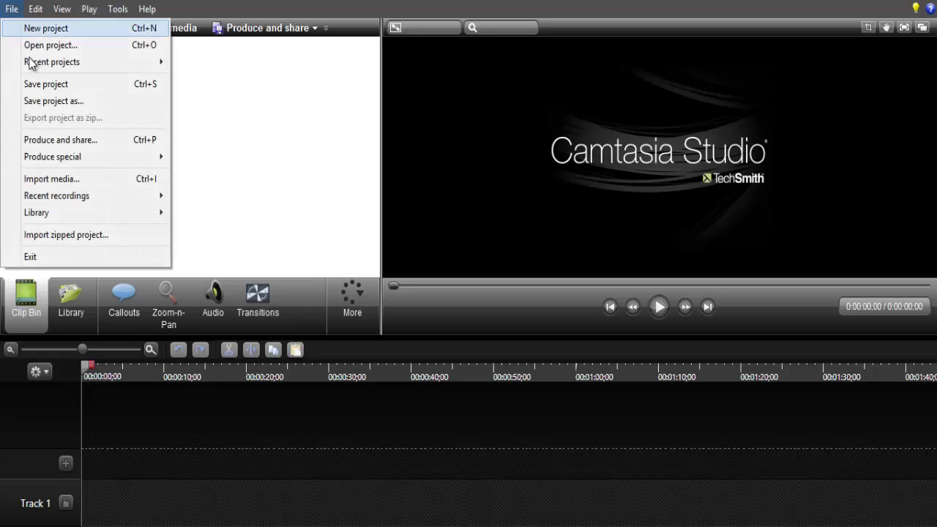
mouse_move(66, 58)
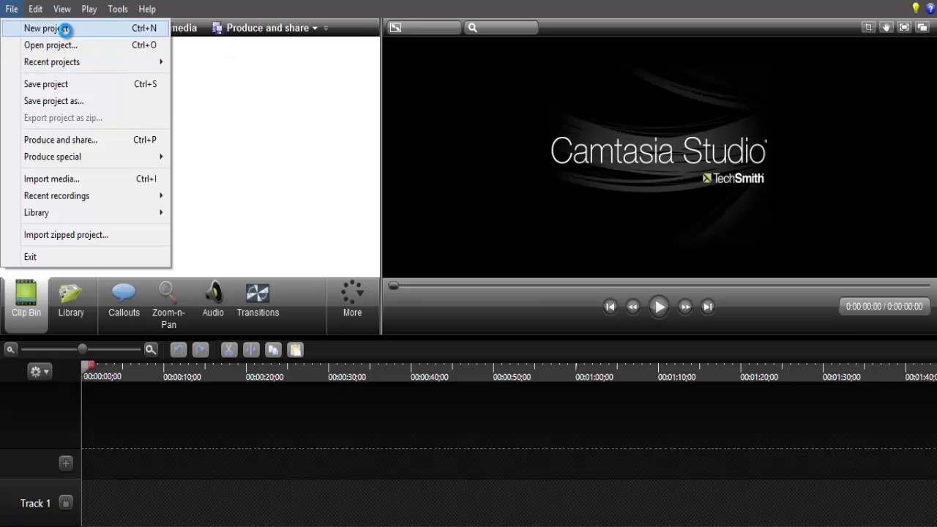
left_click(64, 29)
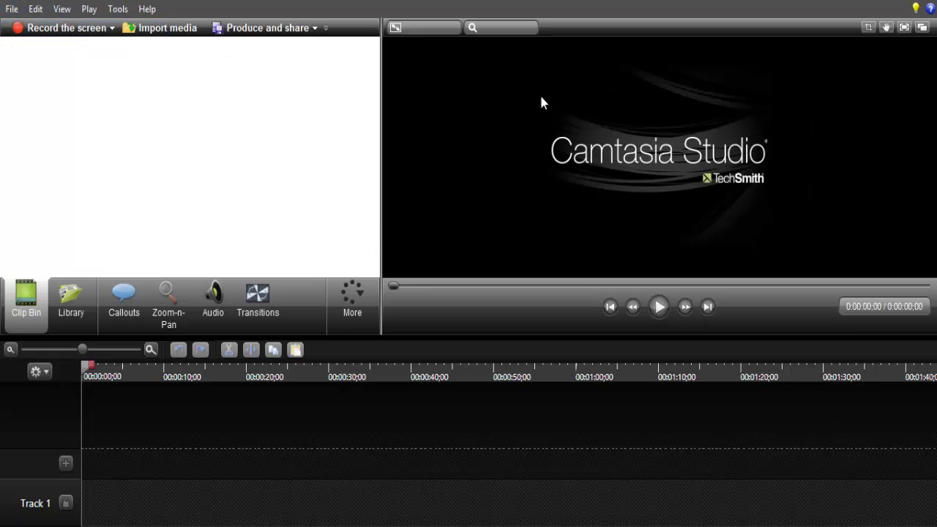
left_click(11, 10)
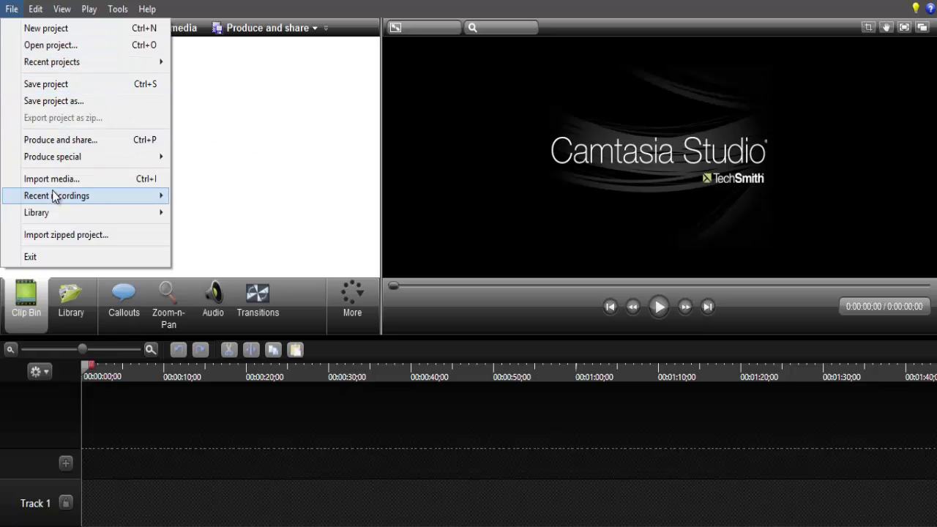
left_click(194, 112)
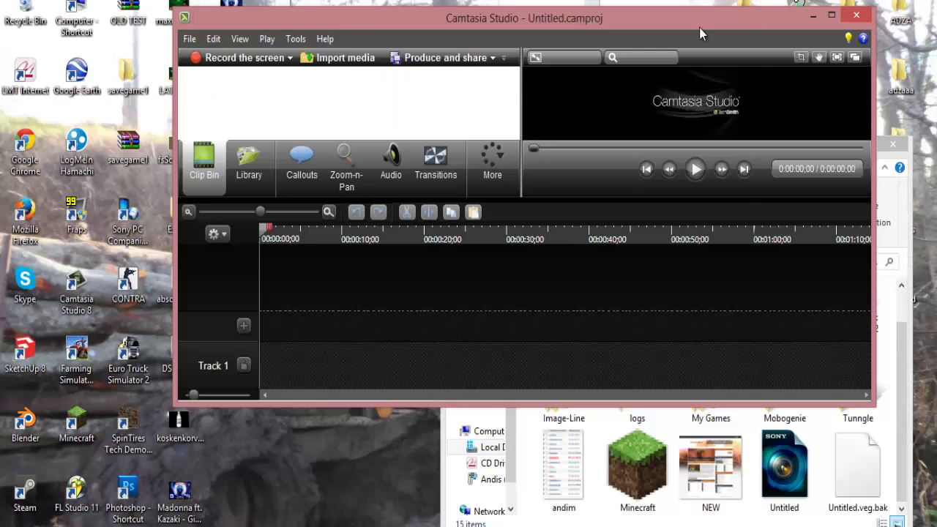
- Clear space on the desktop by moving the editor window aside and minimizing My Documents, and open the BiiLDes picture folder
left_click_drag(670, 26, 448, 32)
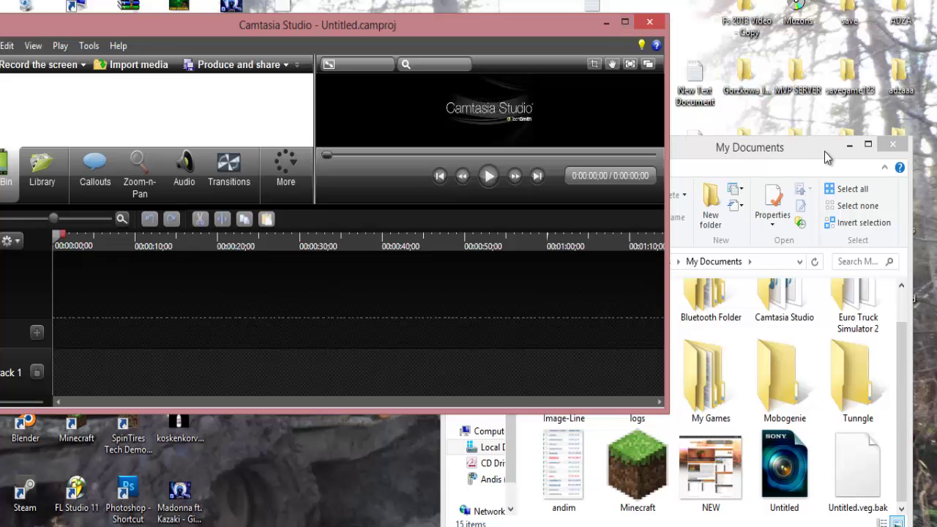
left_click(849, 145)
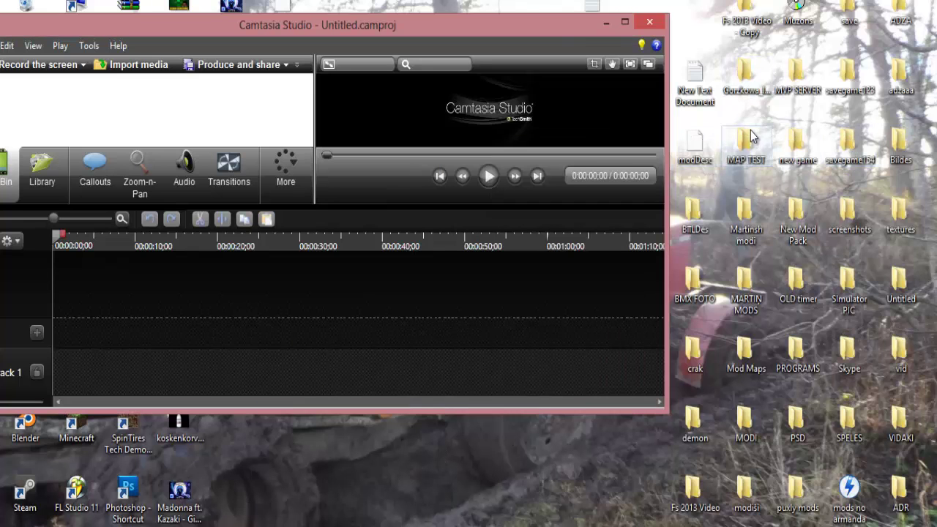
left_click(696, 213)
double_click(699, 212)
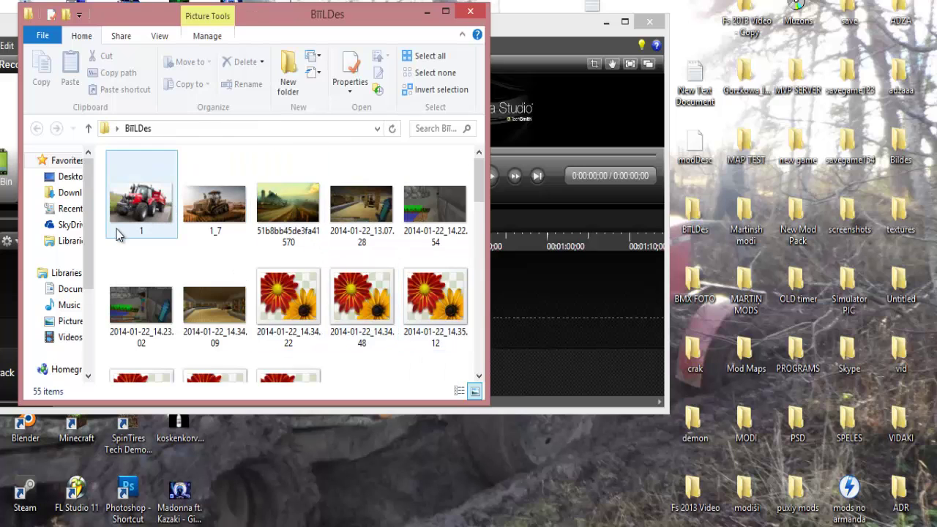
- Import the first ten pictures of the BiiLDes folder into the Clip Bin and put the folder window away
left_click_drag(104, 225, 432, 213)
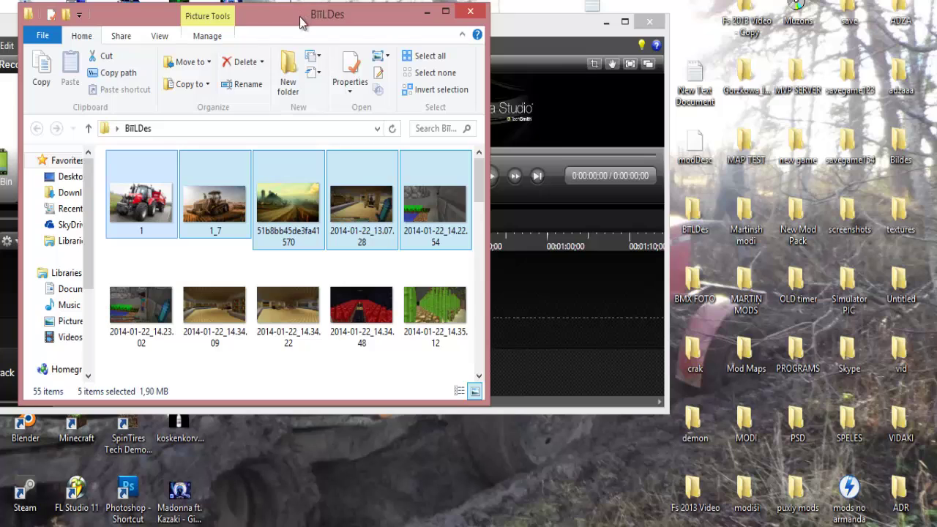
left_click_drag(300, 22, 542, 14)
left_click(345, 188)
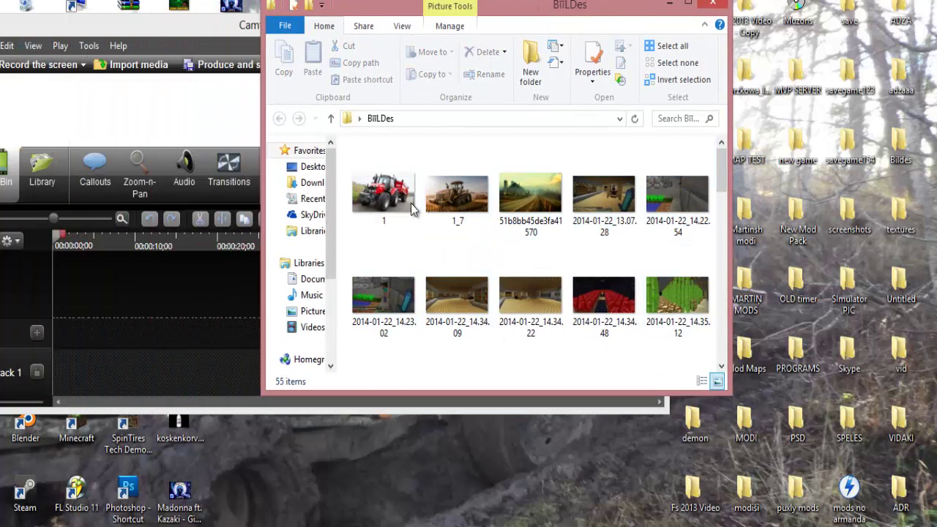
left_click_drag(341, 190, 710, 286)
left_click_drag(429, 278, 73, 102)
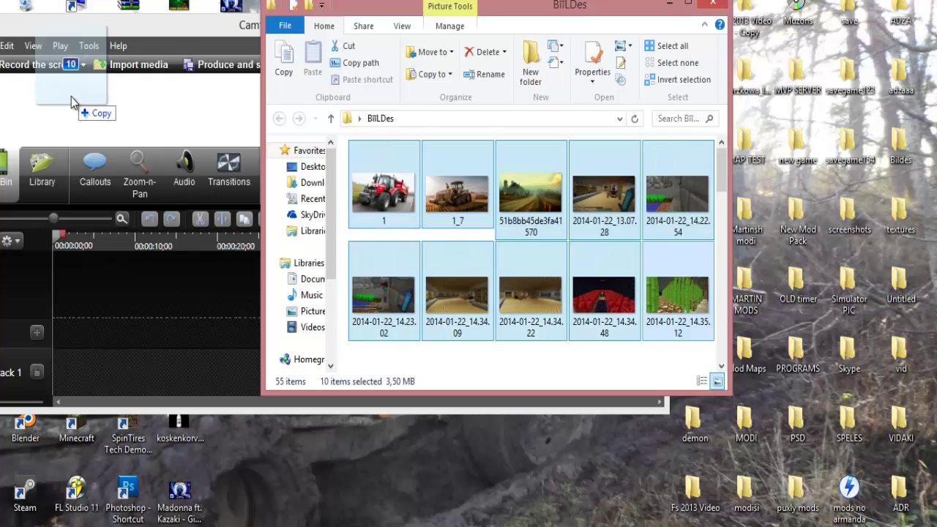
left_click(667, 7)
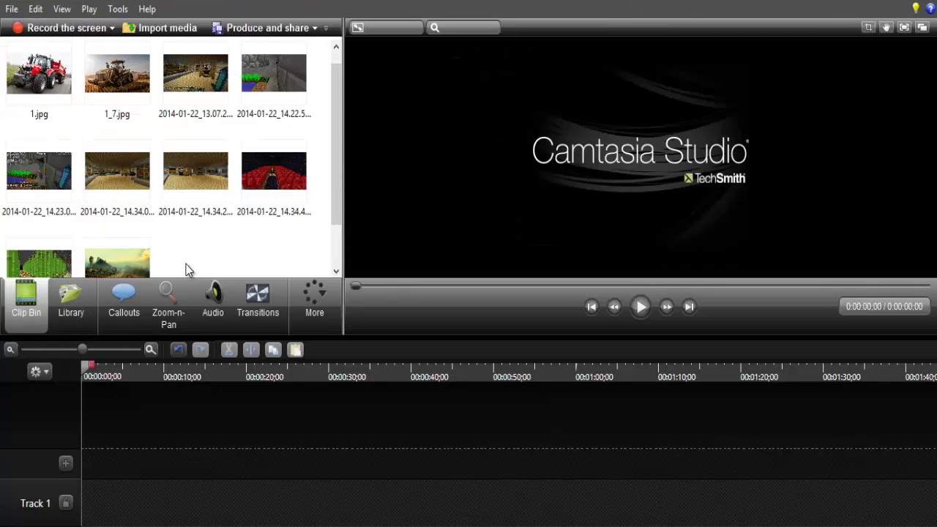
- Select all ten imported images in the Clip Bin and place them in sequence on Track 1
left_click_drag(51, 270, 37, 33)
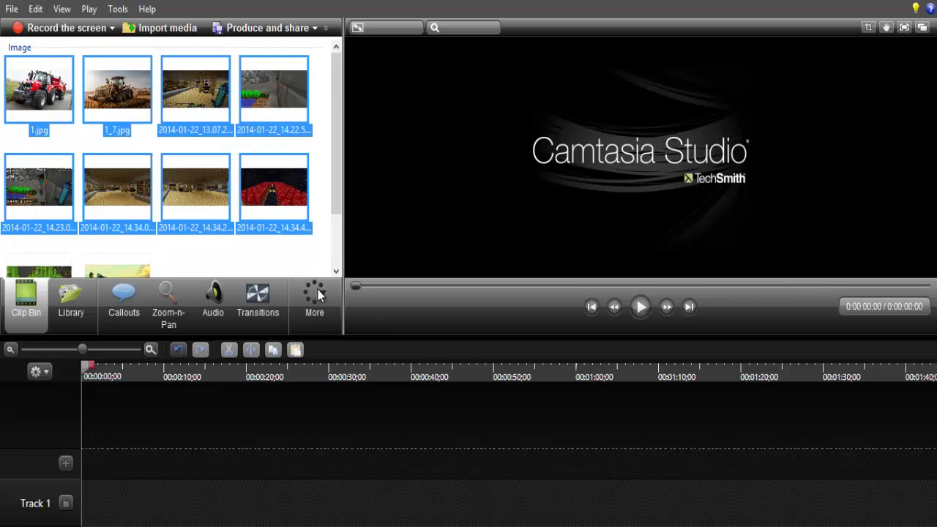
scroll(308, 267, "down", 2)
left_click_drag(305, 245, 3, 40)
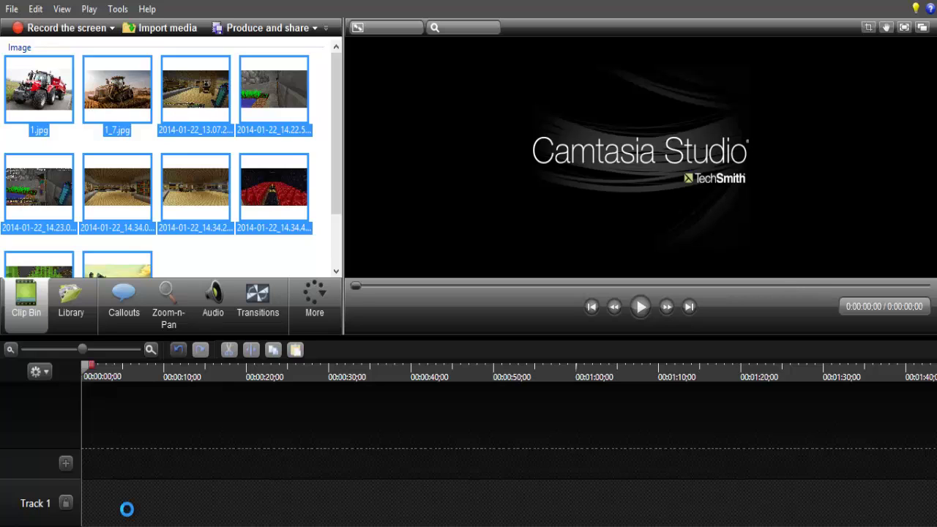
left_click_drag(143, 487, 143, 486)
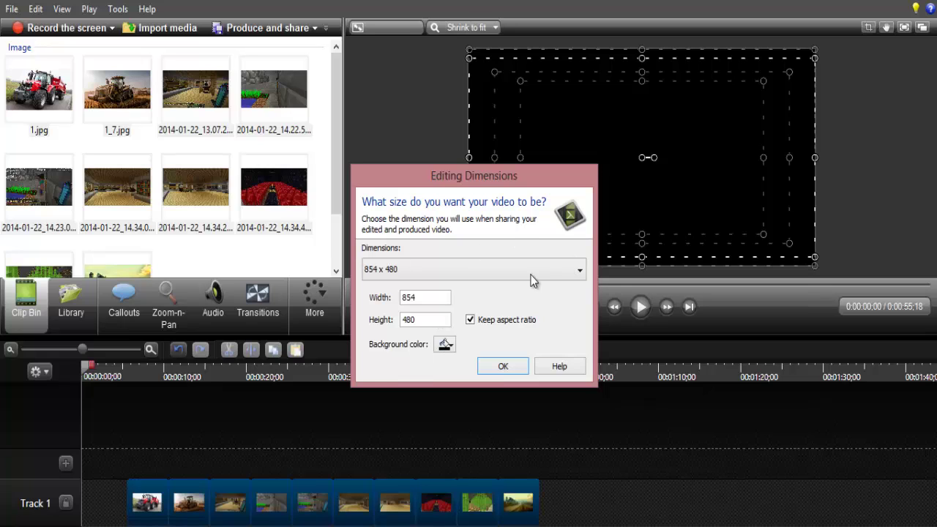
- Set the video's editing dimensions to 1280 x 720 and shift all the clips to the start of Track 1
left_click(532, 278)
left_click(393, 384)
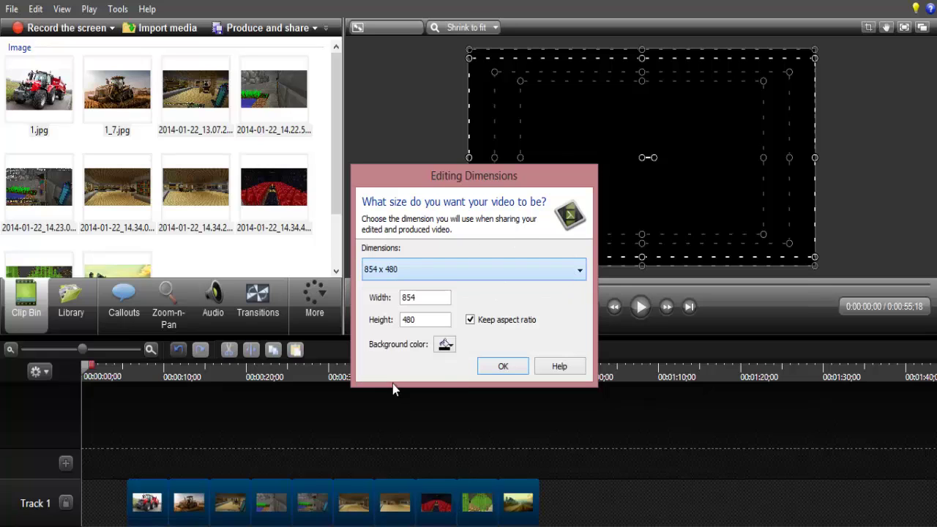
key("Down")
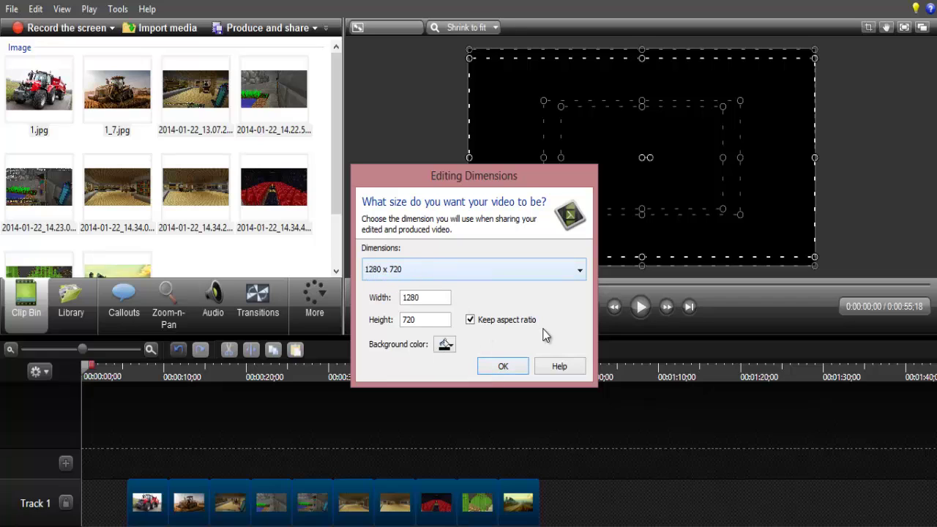
left_click(505, 366)
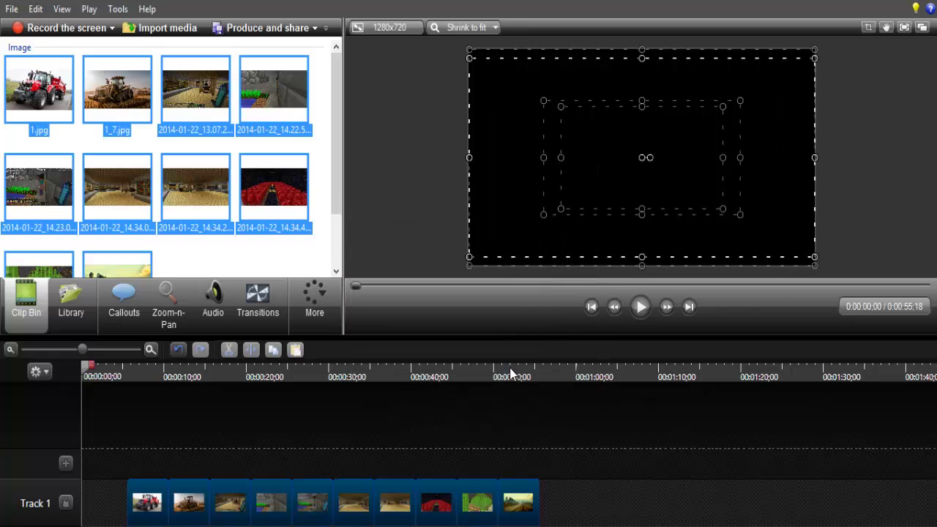
left_click(540, 510)
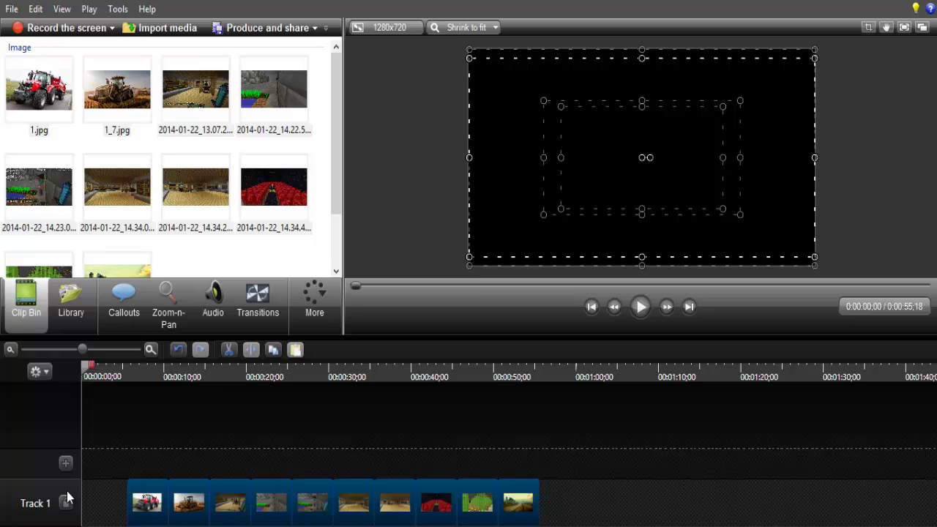
left_click_drag(67, 500, 0, 500)
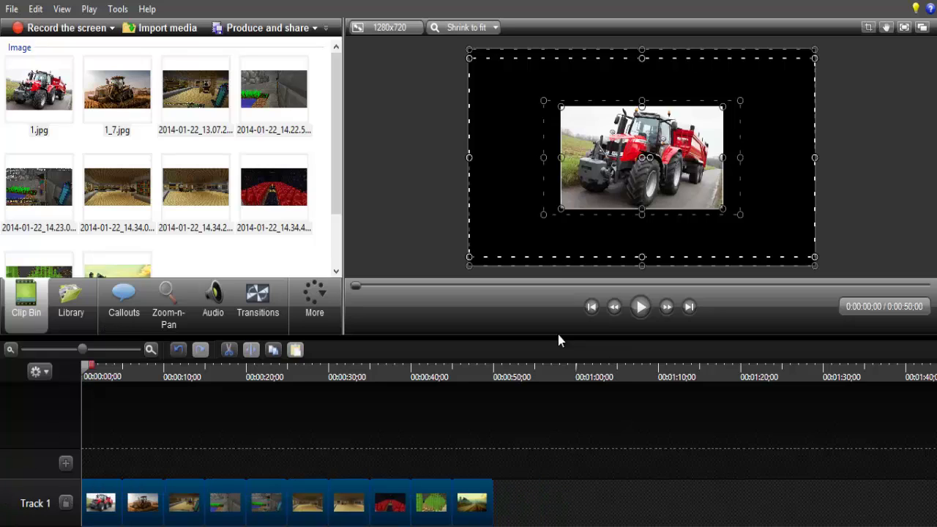
- Stretch the first clip, the red tractor image, on all four sides to fill the video frame
left_click(104, 503)
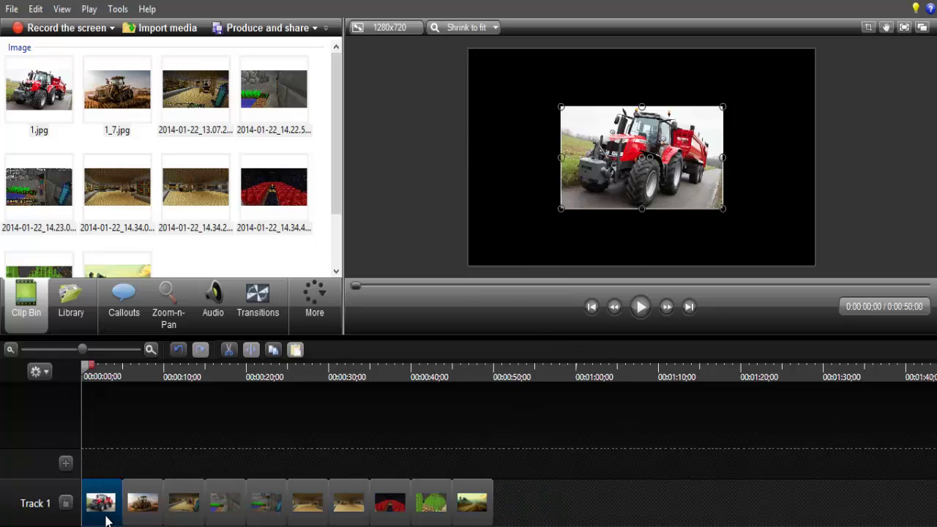
left_click_drag(560, 156, 469, 158)
left_click_drag(722, 157, 814, 157)
mouse_move(638, 208)
left_mouse_down()
mouse_move(642, 260)
mouse_move(643, 226)
left_mouse_up()
left_click_drag(640, 119, 639, 83)
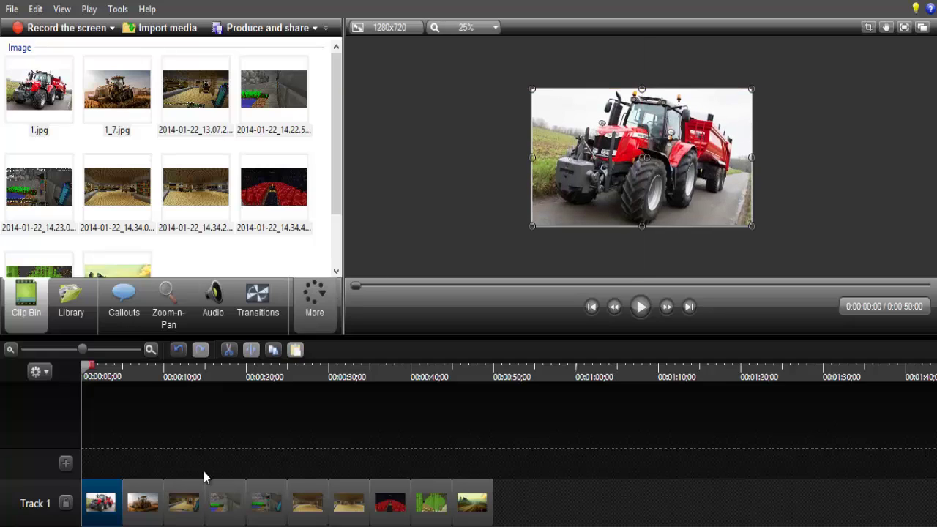
- Show the second clip, the tracked tractor image, in the preview and stretch it on all four sides to fill the frame
left_click(143, 505)
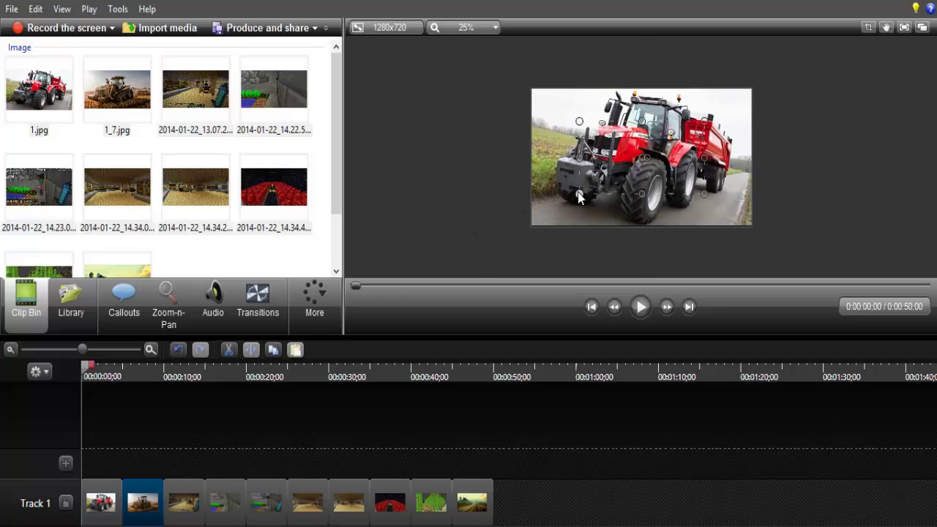
left_click(136, 371)
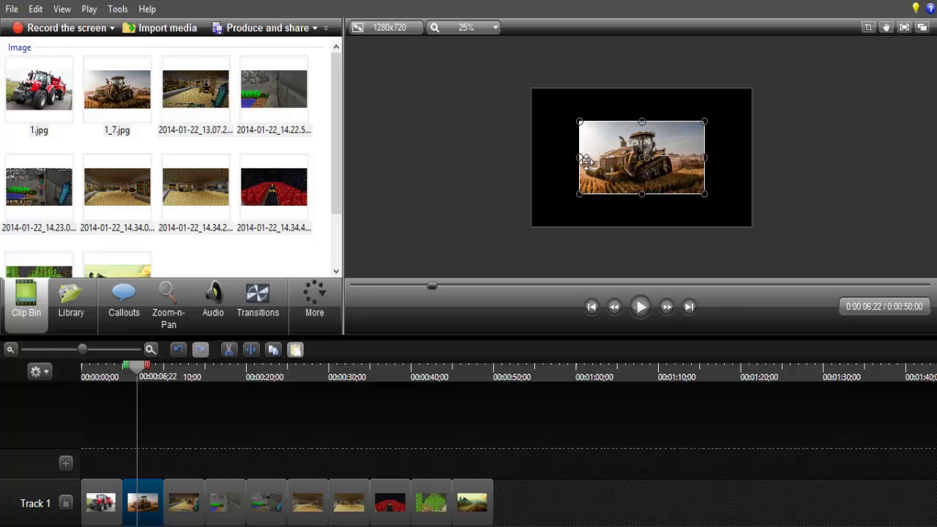
left_click_drag(579, 157, 537, 169)
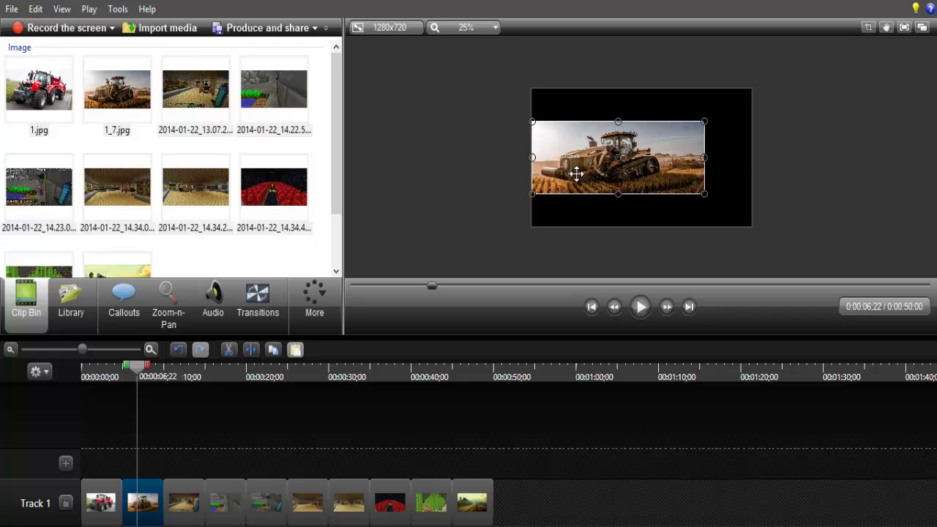
left_click_drag(707, 161, 752, 157)
left_click_drag(642, 195, 642, 227)
left_click_drag(642, 122, 637, 89)
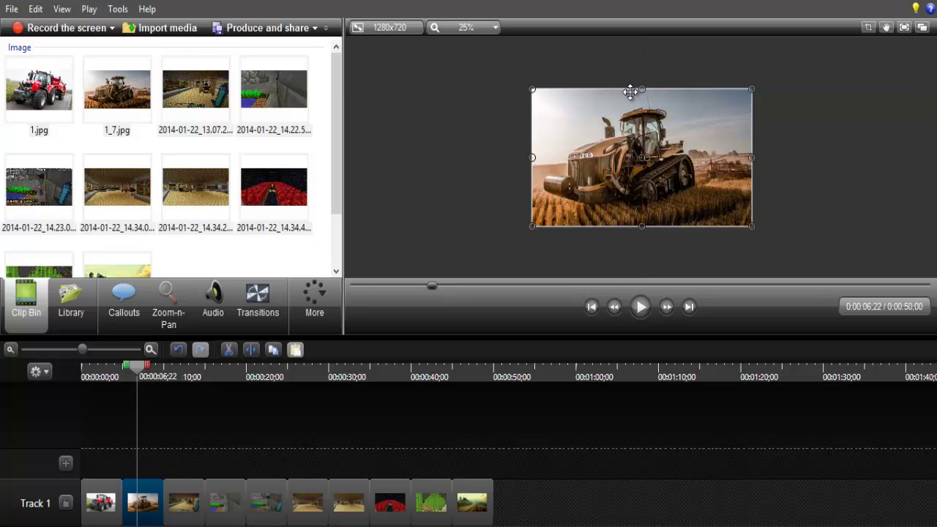
- Show the third clip on Track 1 in the preview and extend its upper and lower edges to fill the frame
left_click(189, 492)
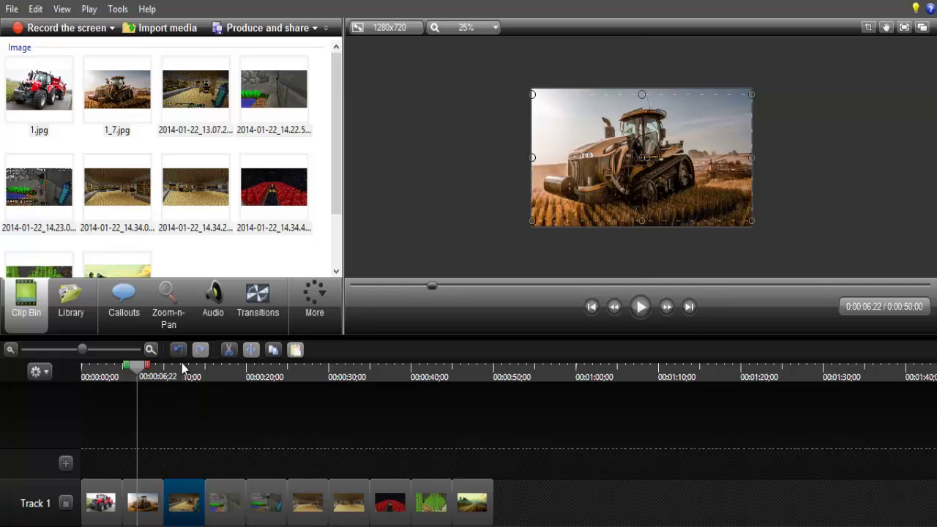
left_click(188, 375)
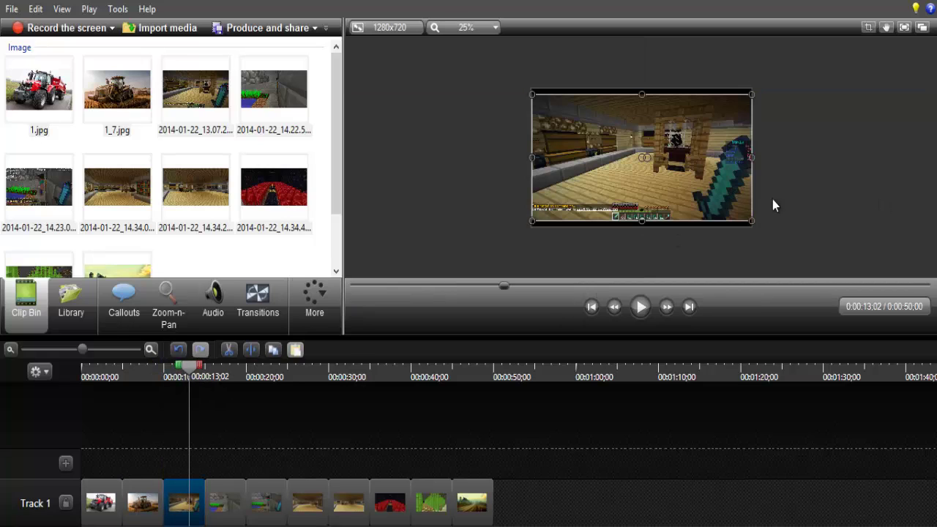
left_click_drag(642, 220, 642, 226)
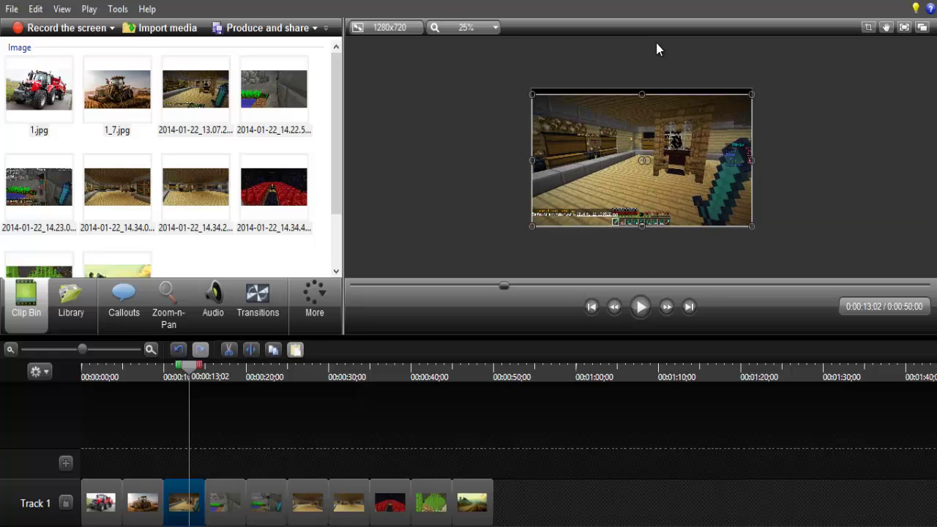
left_click_drag(638, 92, 641, 89)
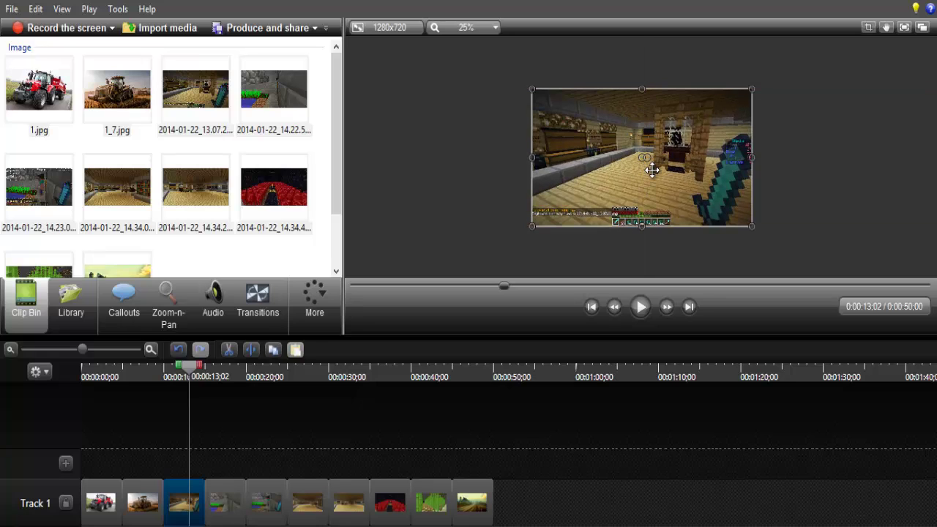
left_click_drag(650, 170, 664, 153)
- Show the fourth clip on Track 1 in the preview and extend its upper and lower edges to fill the frame
left_click(220, 377)
left_click(225, 489)
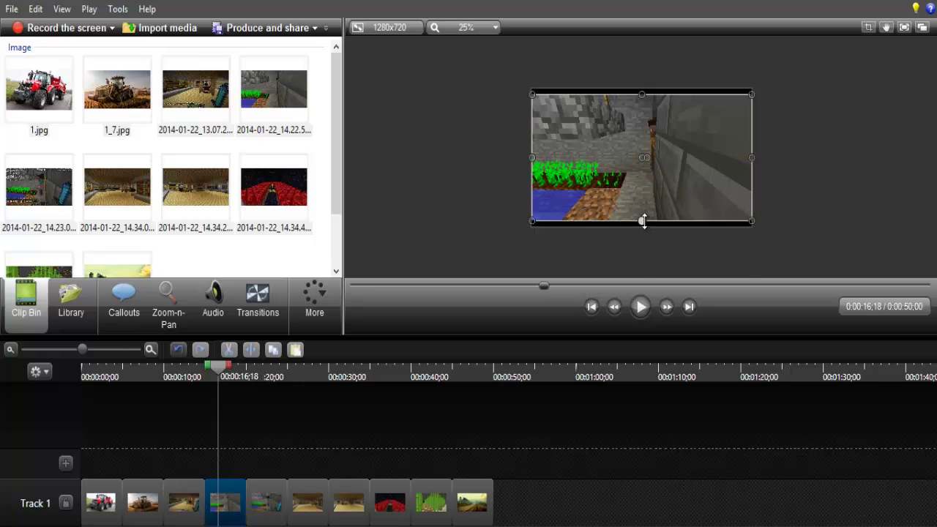
left_click_drag(642, 221, 642, 223)
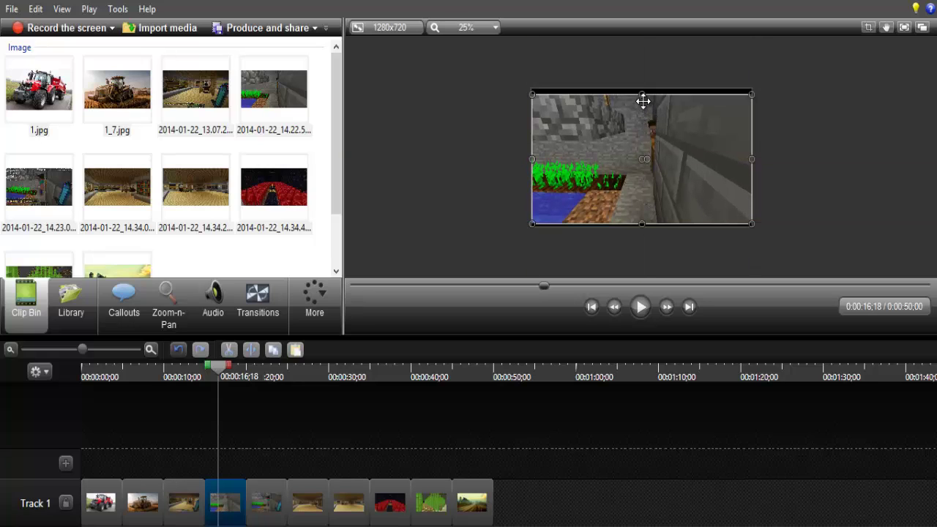
left_click_drag(642, 93, 642, 89)
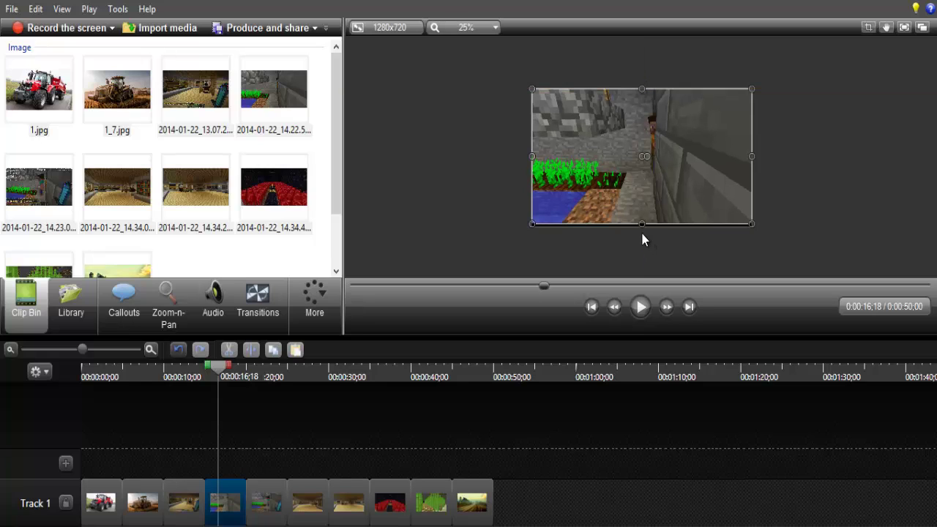
left_click_drag(641, 226, 641, 226)
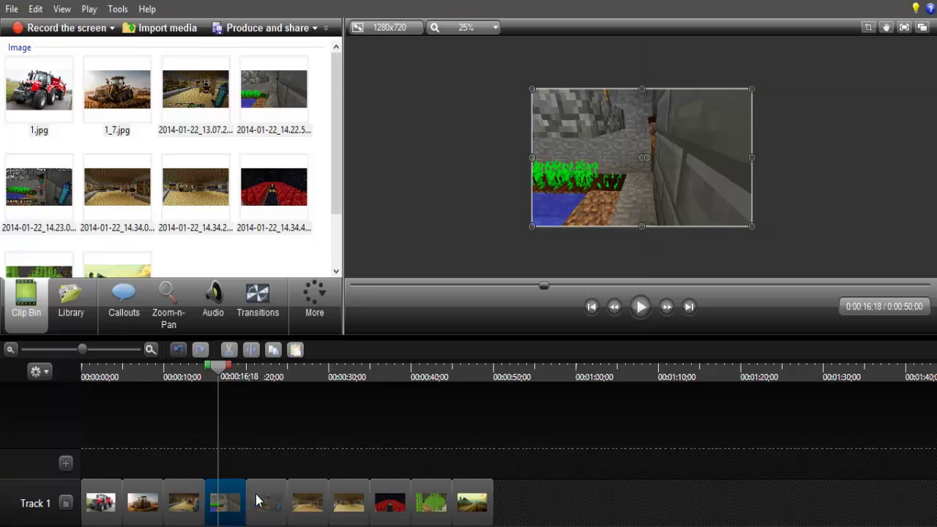
- Show the fifth clip on Track 1 in the preview and extend its lower and upper edges to fill the frame
left_click(260, 501)
left_click_drag(257, 375, 270, 375)
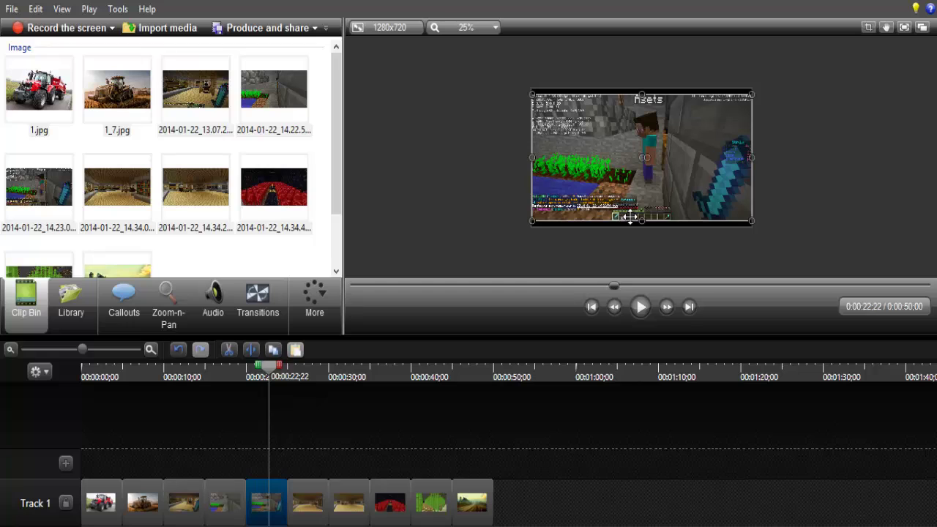
left_click_drag(641, 223, 642, 225)
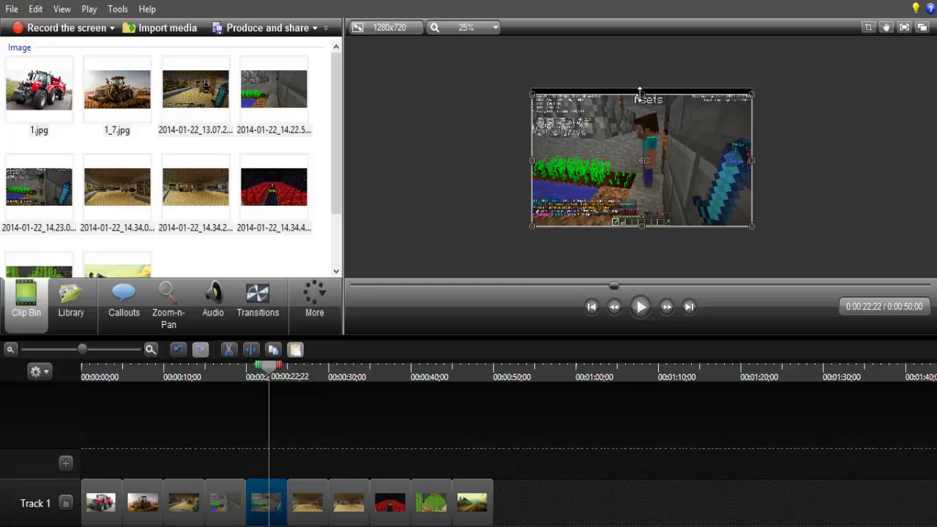
left_click_drag(641, 92, 641, 86)
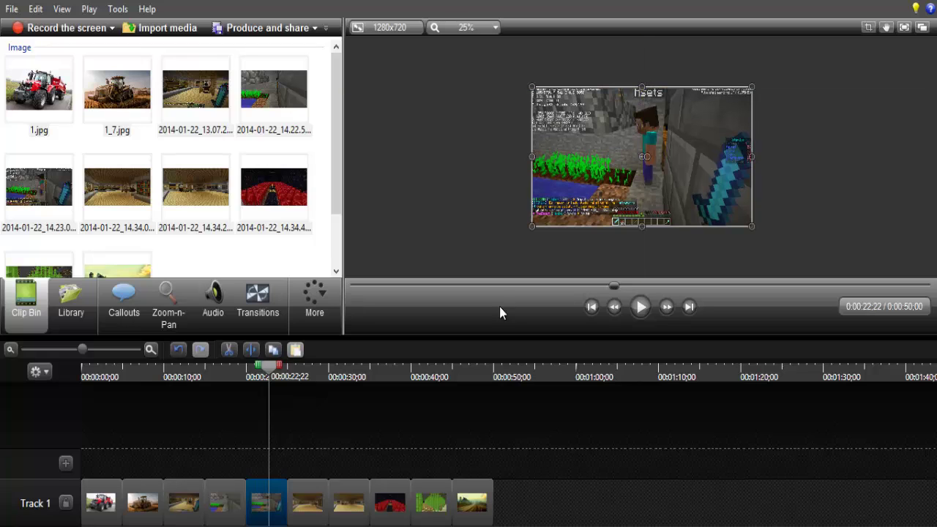
- Show the sixth clip on Track 1 in the preview and extend its lower and upper edges to fill the frame
left_click(310, 505)
left_click(309, 365)
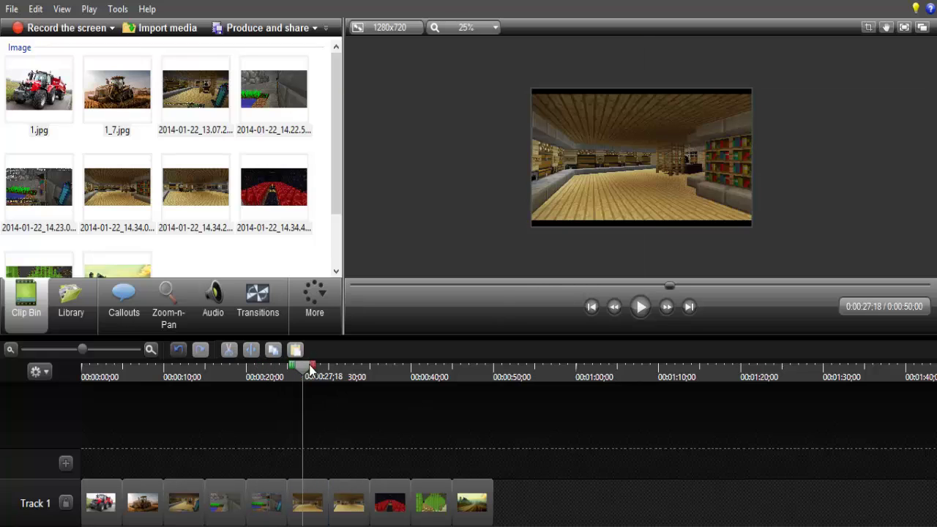
left_click(643, 189)
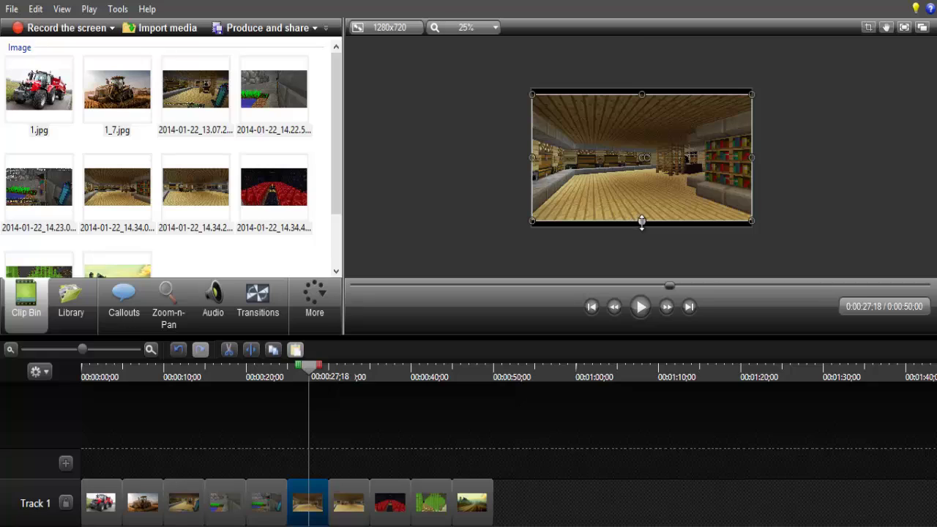
left_click_drag(641, 222, 641, 227)
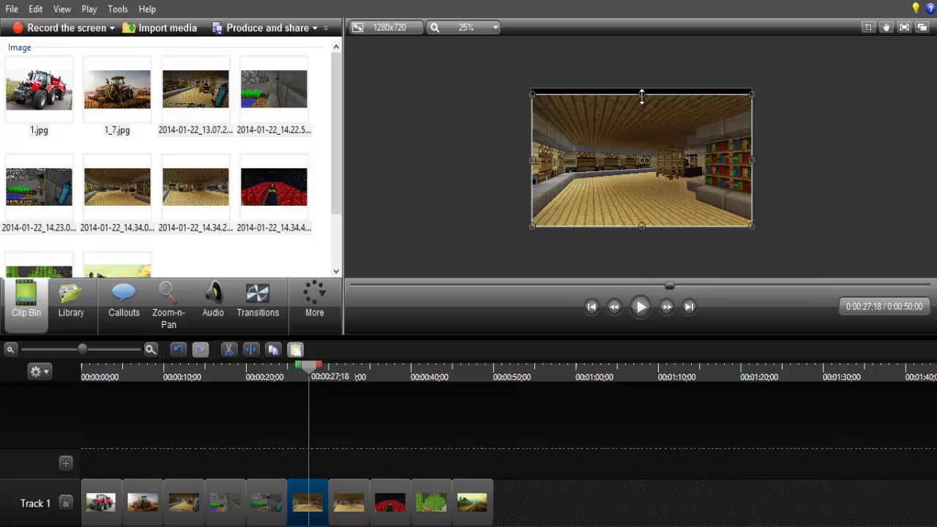
left_click_drag(641, 94, 642, 89)
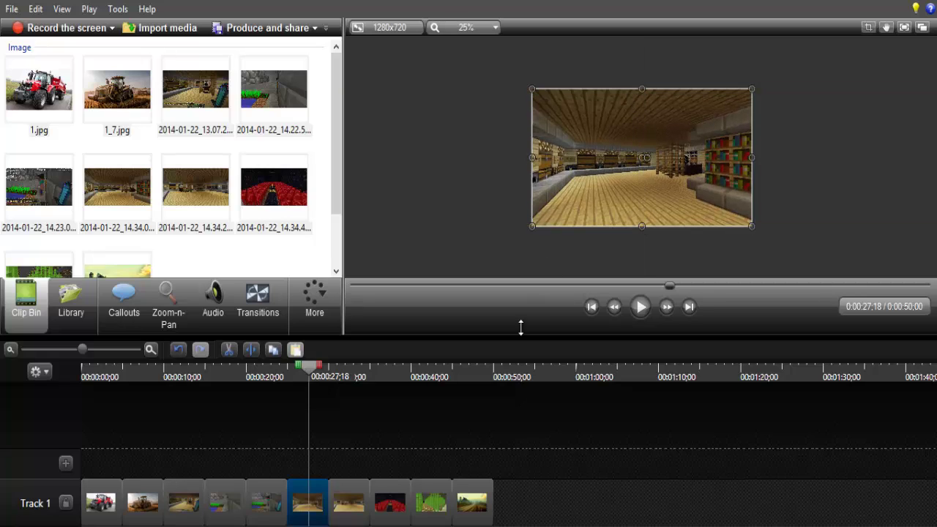
- Show the seventh clip on Track 1 in the preview and extend its lower and upper edges to fill the frame
left_click(362, 501)
left_click(355, 381)
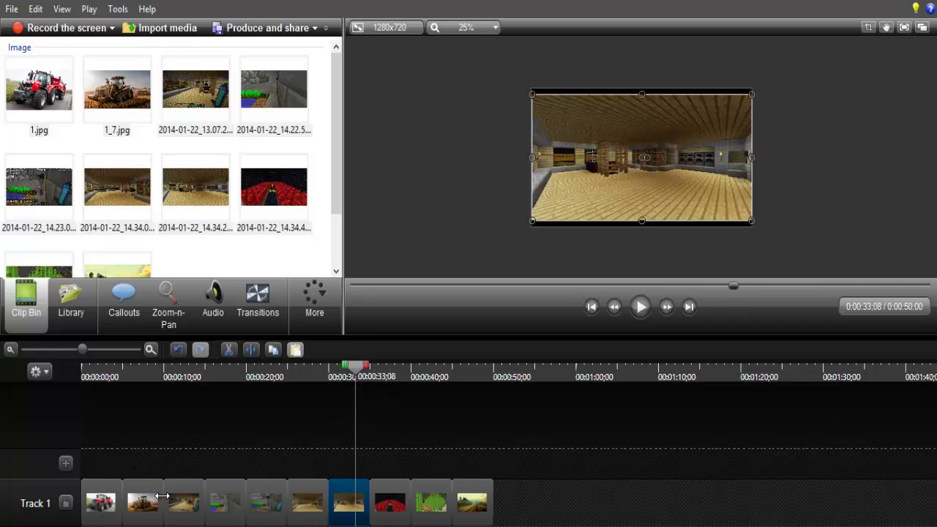
left_click_drag(626, 193, 646, 221)
left_click_drag(639, 98, 642, 93)
- Show the eighth clip, the red seats image, in the preview and extend its lower and upper edges to fill the frame
left_click(391, 505)
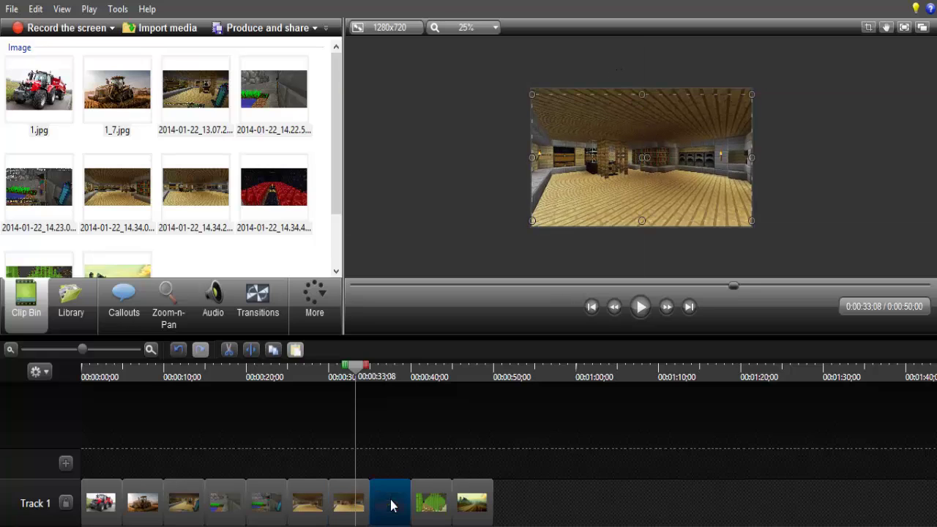
left_click(380, 373)
left_click_drag(642, 222, 642, 226)
left_click_drag(642, 94, 642, 88)
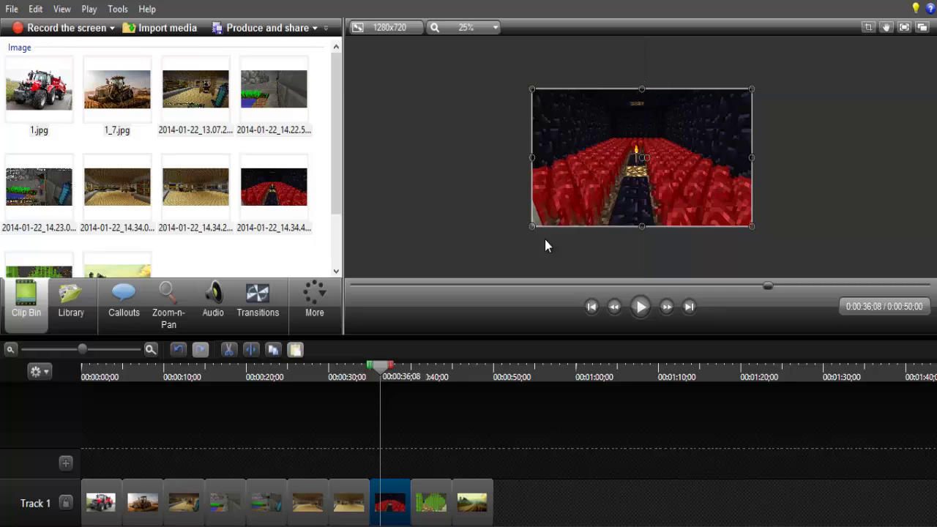
- Show the ninth clip, the green sugar cane image, in the preview and extend its lower and upper edges to fill the frame
left_click(432, 495)
left_click(433, 371)
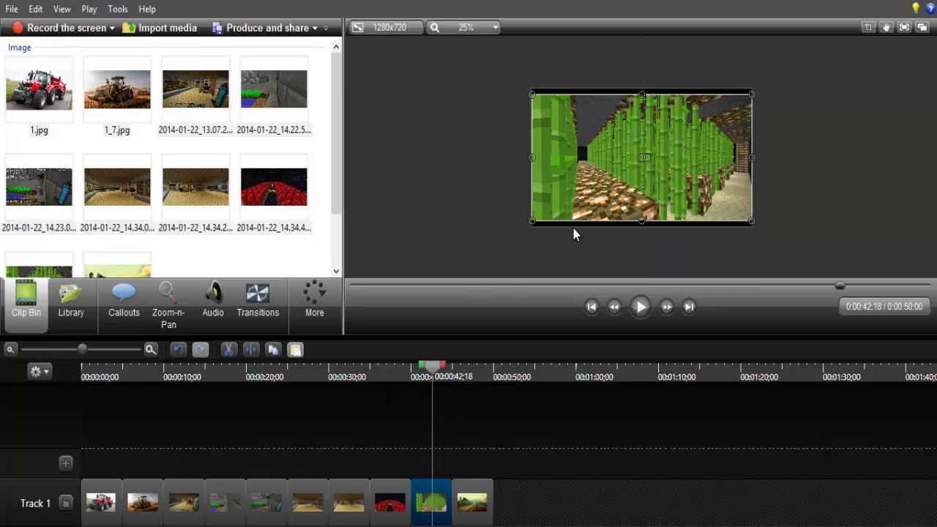
left_click_drag(631, 223, 632, 228)
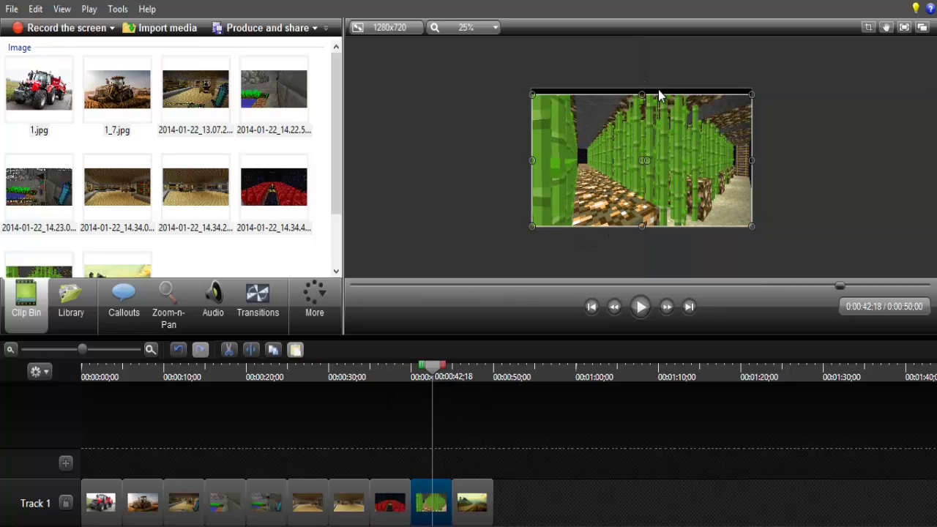
left_click_drag(644, 91, 642, 88)
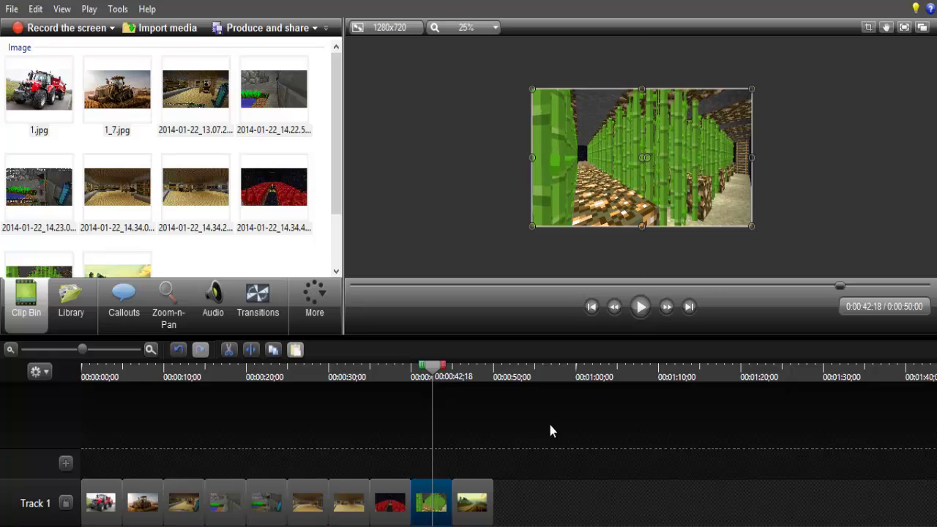
- Show the tenth clip, the farm road image, and try preview magnifications including 50%, ending at 35%
left_click(466, 489)
left_click(475, 371)
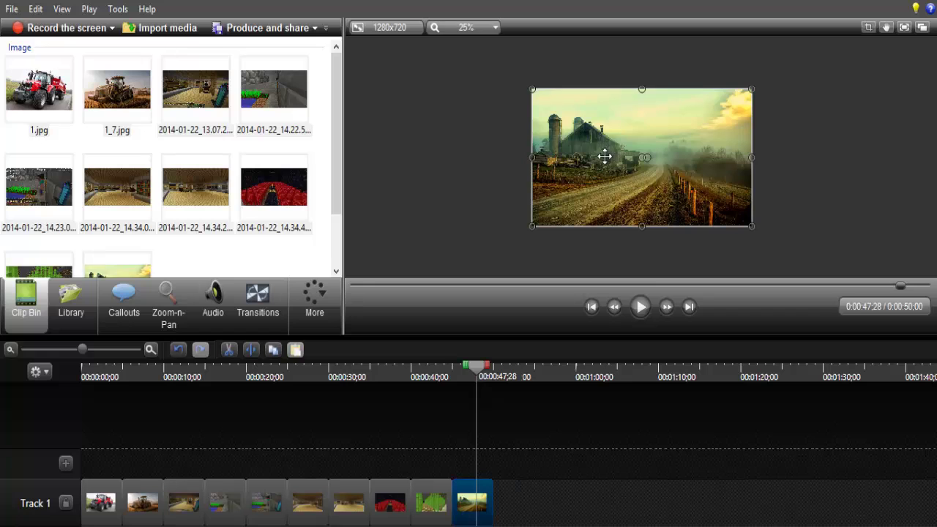
scroll(591, 232, "up", 2)
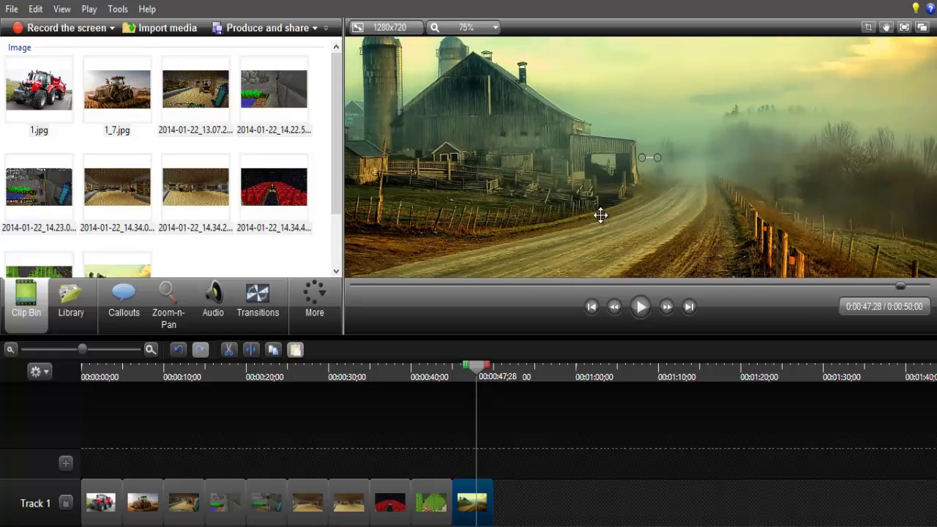
scroll(600, 212, "down", 1)
scroll(601, 199, "down", 1)
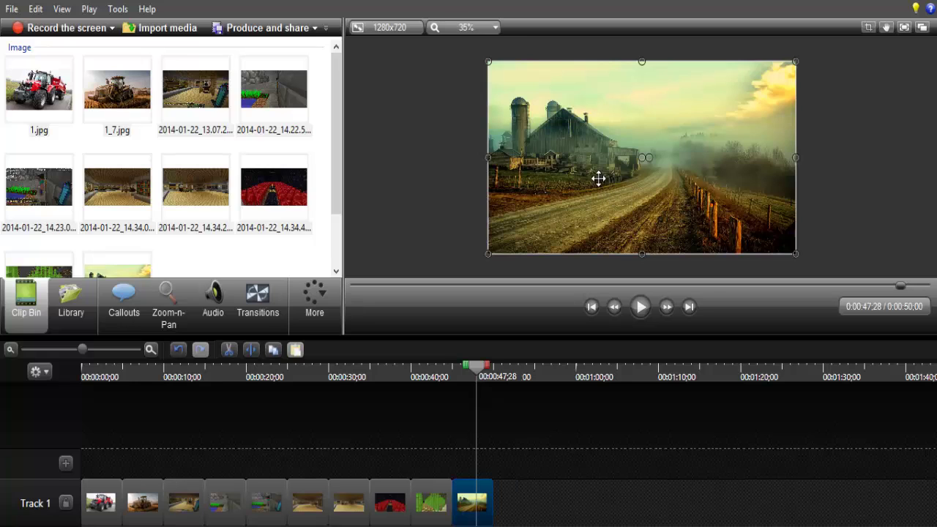
left_click(496, 32)
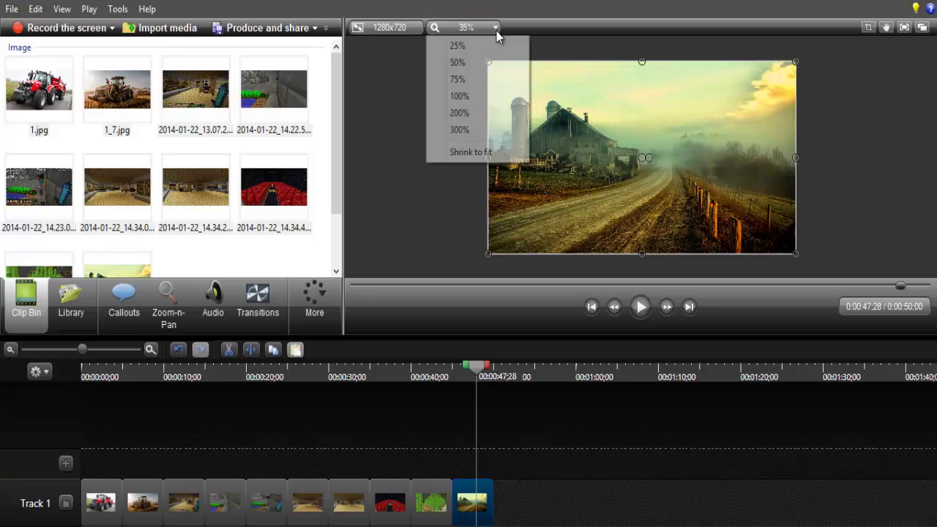
left_click(458, 63)
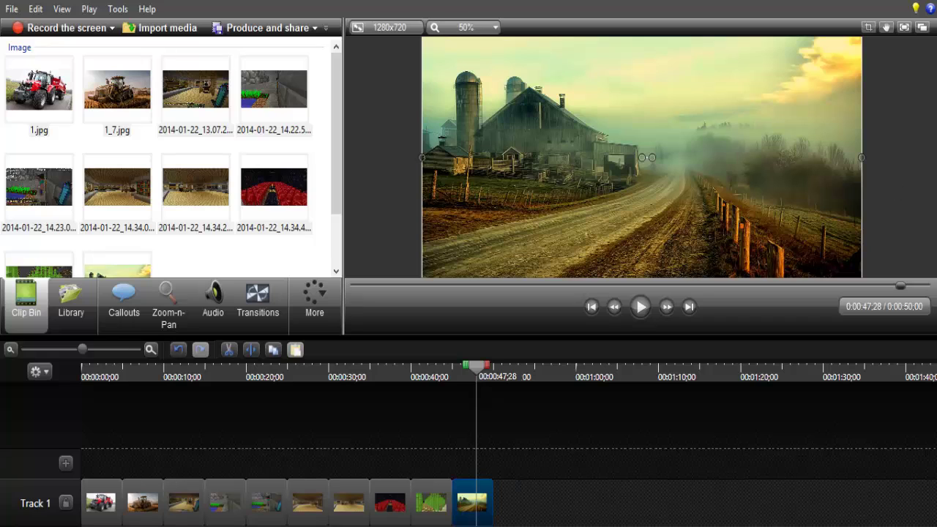
scroll(898, 149, "down", 3)
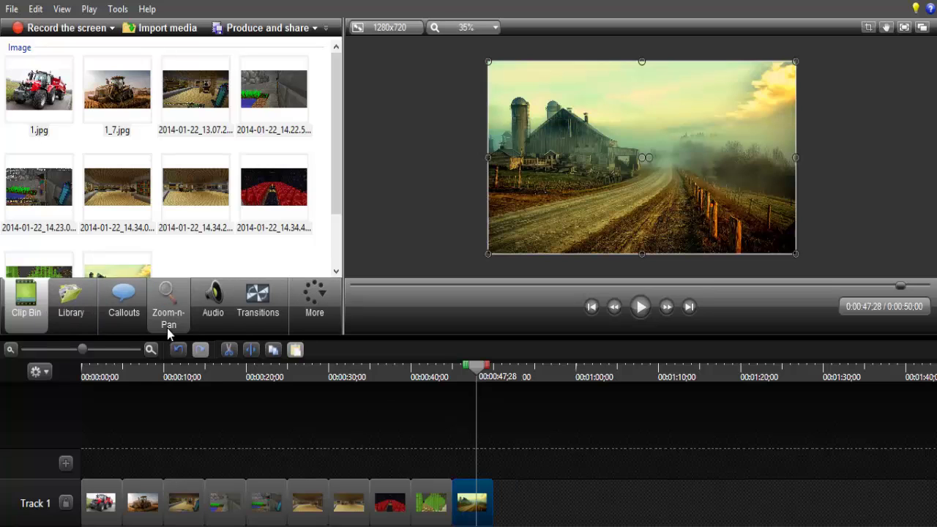
- Place the library asset Callout - Filled Rectangle 1(1) on a new Track 2 above the image clips
left_click(69, 300)
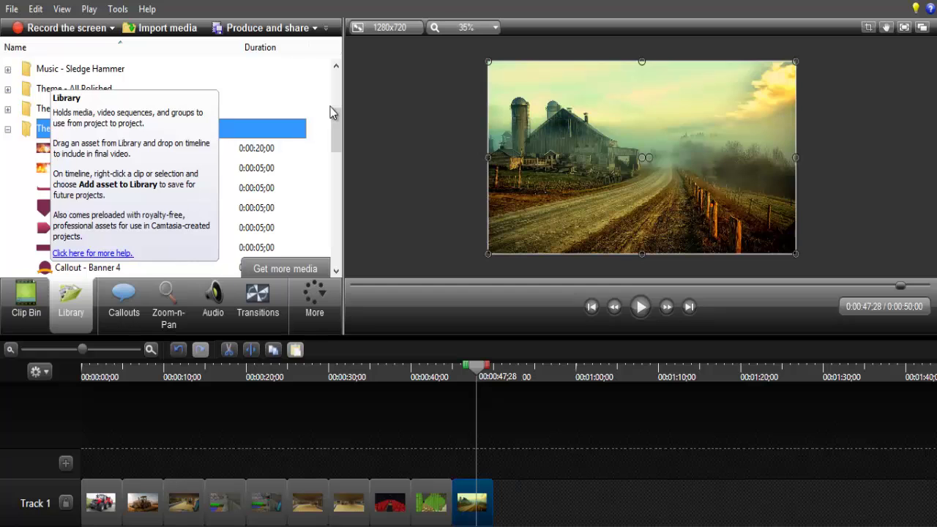
left_click_drag(335, 118, 331, 252)
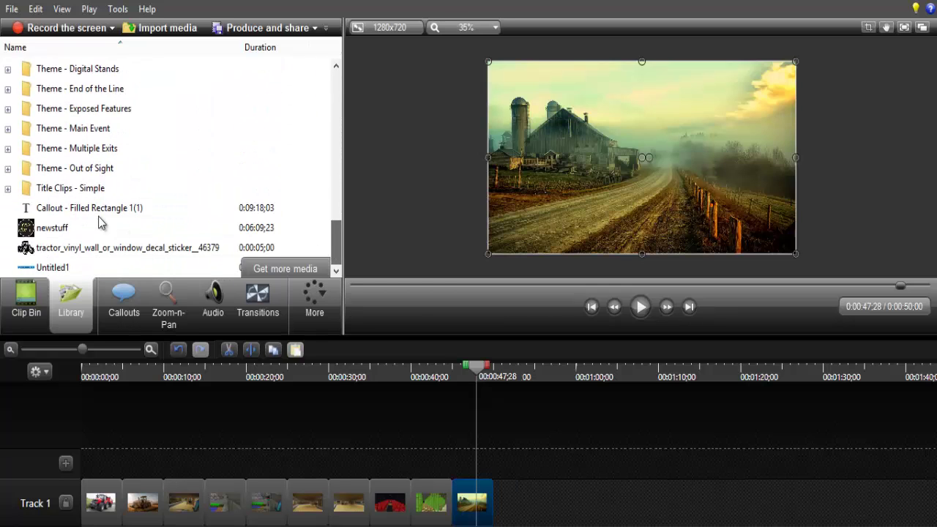
left_click(98, 210)
left_click_drag(98, 211, 226, 461)
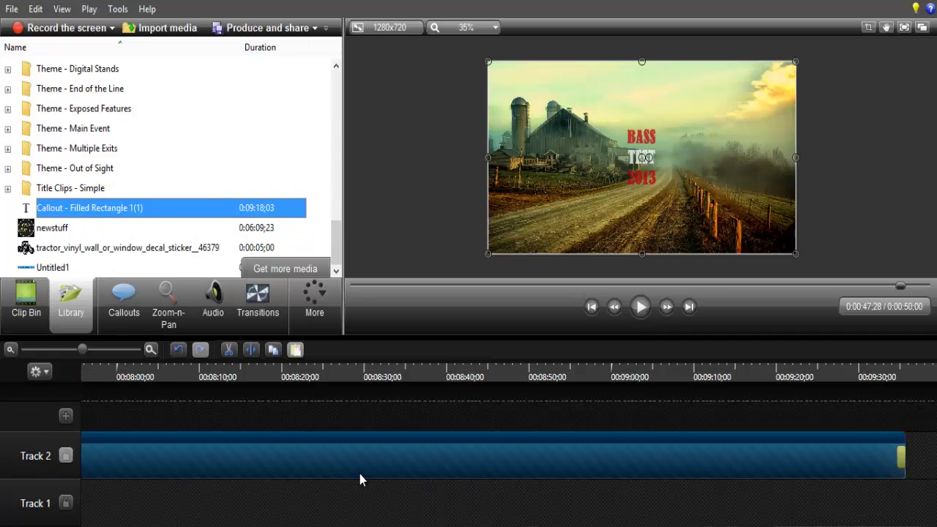
- Fit the callout group on Track 2 to the slideshow, starting at 0:00:00;00 and ending with the last image clip
left_click(42, 350)
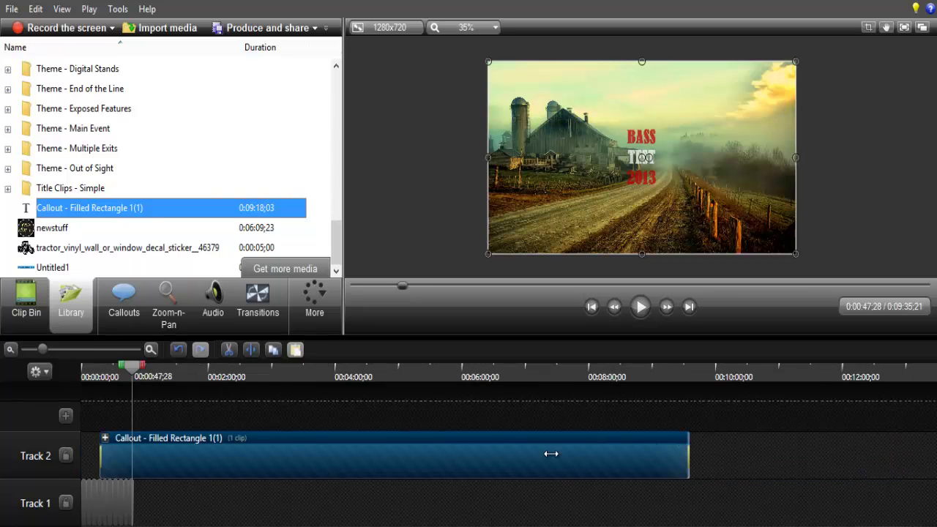
left_click_drag(550, 454, 149, 436)
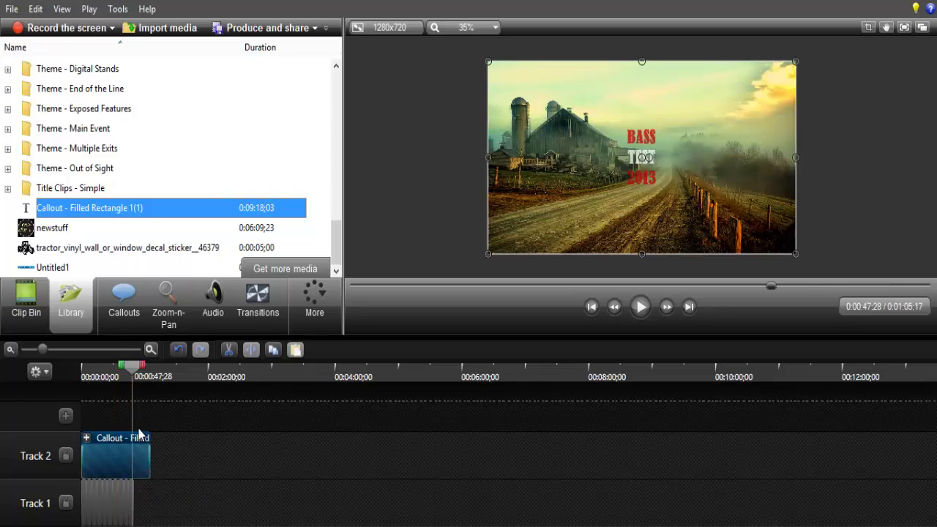
left_click(75, 349)
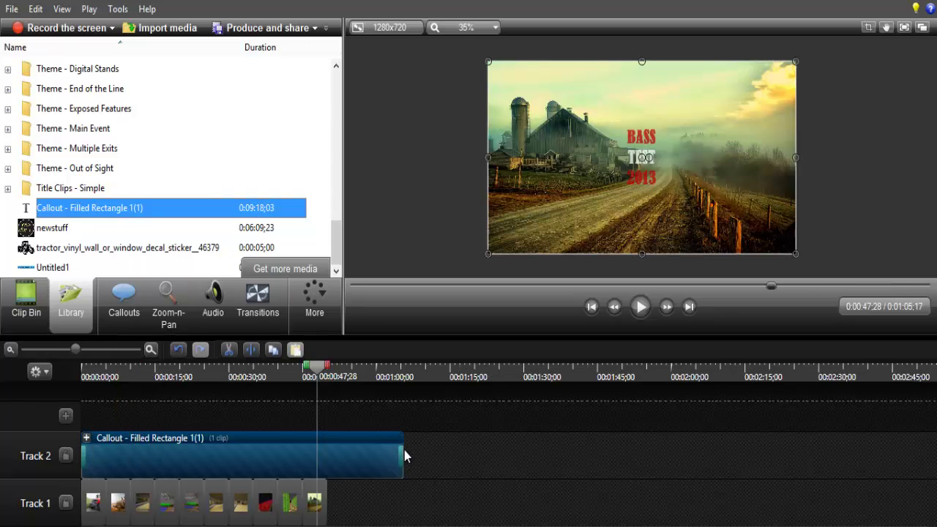
left_click_drag(401, 447, 327, 449)
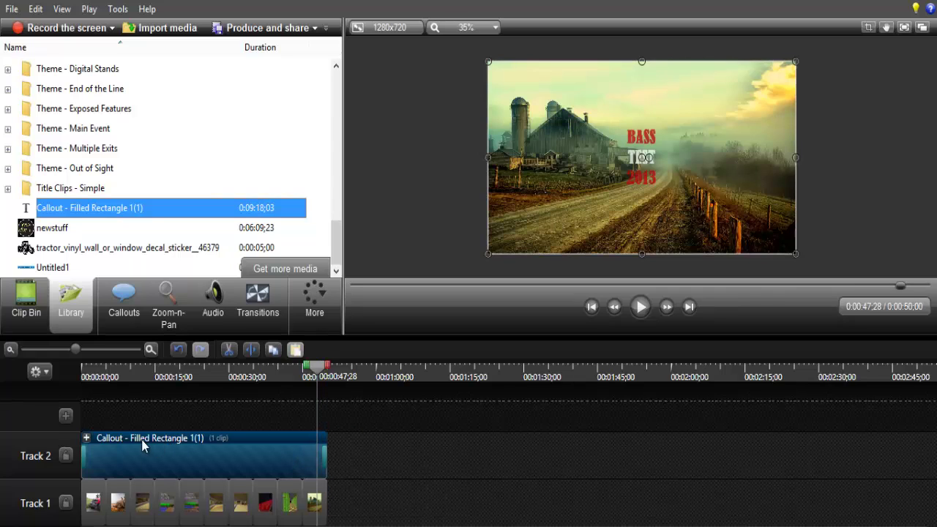
- Expand the callout group on Track 2 and replace the text of Text Callout 1 with TUTTORIAL
left_click(86, 437)
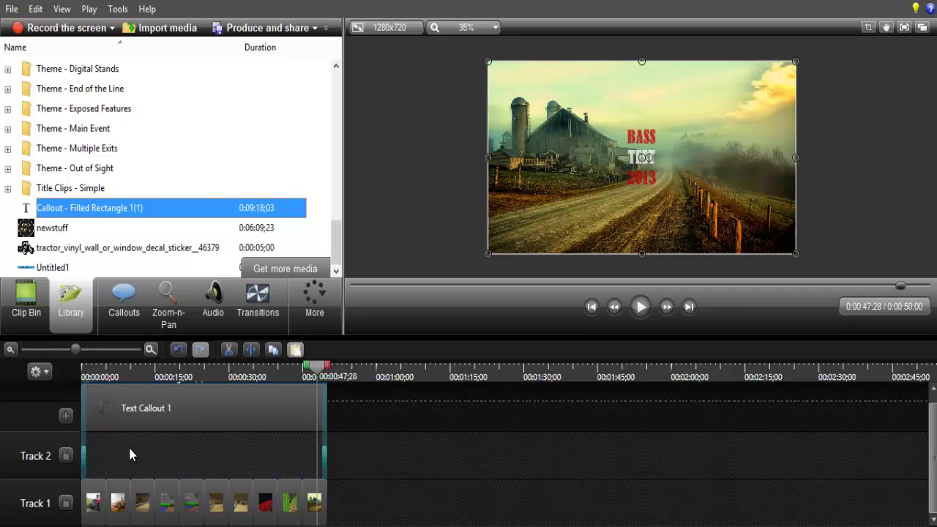
left_click(137, 404)
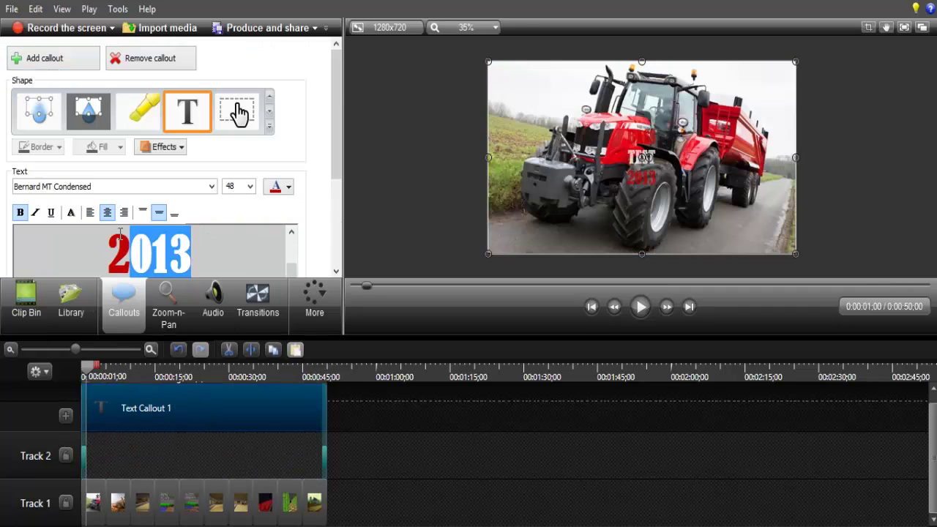
key("Delete")
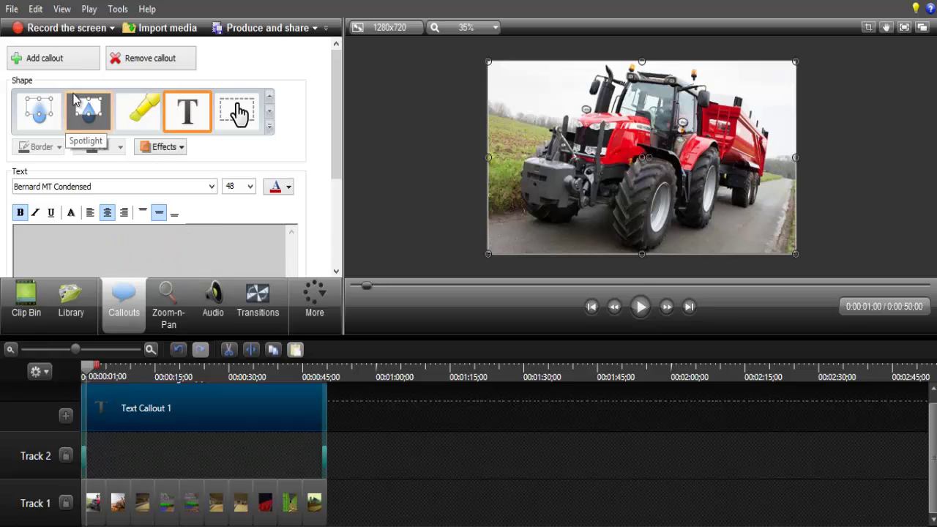
type("TUTO")
key("BackSpace")
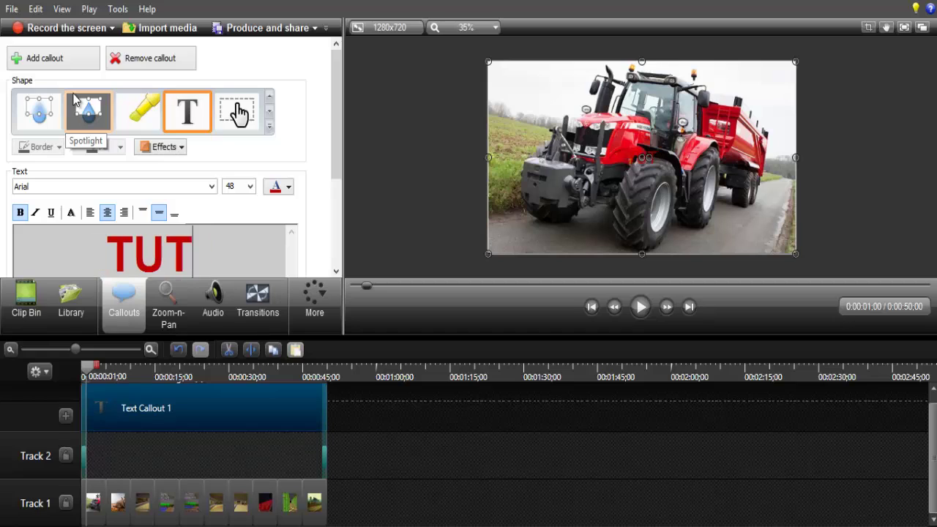
type("TORIAL")
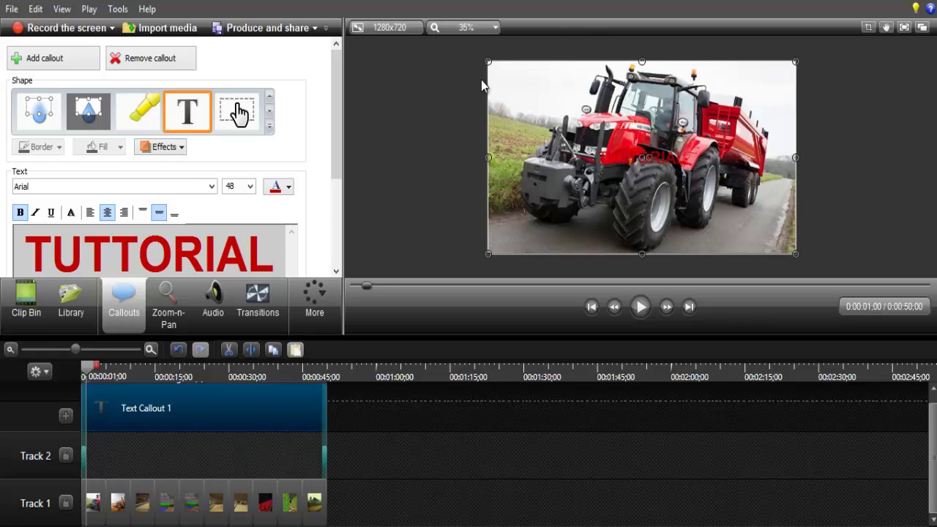
- Move the TUTTORIAL text to the lower-left corner of the video frame and play the slideshow into the second clip
left_click(590, 218)
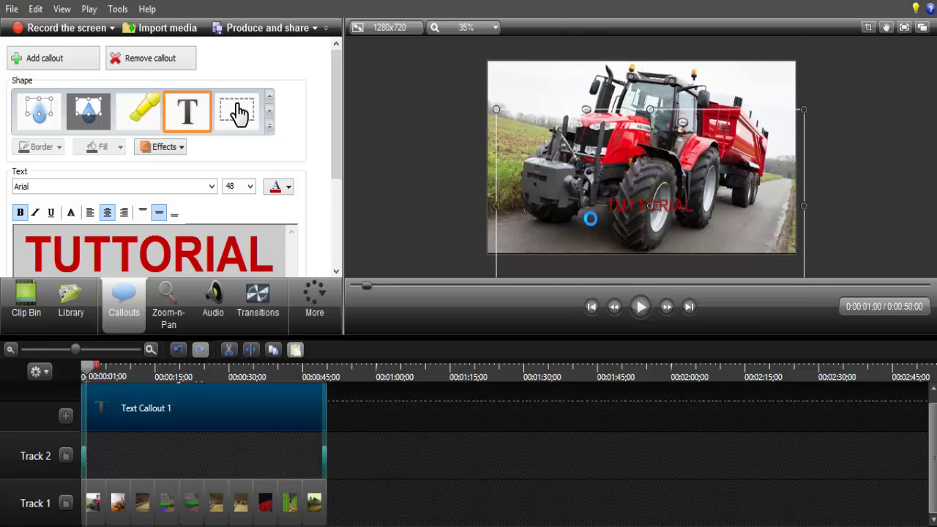
left_click_drag(590, 218, 486, 238)
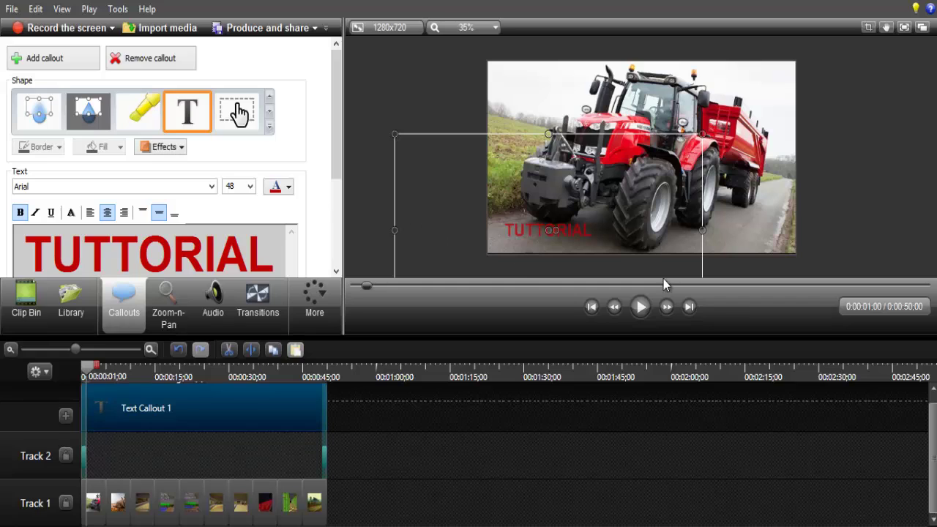
left_click(639, 308)
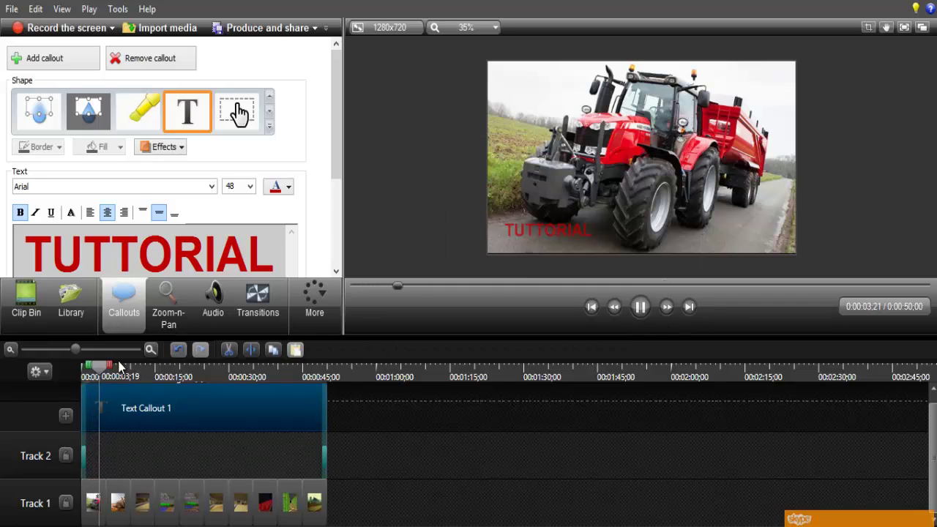
left_click(640, 307)
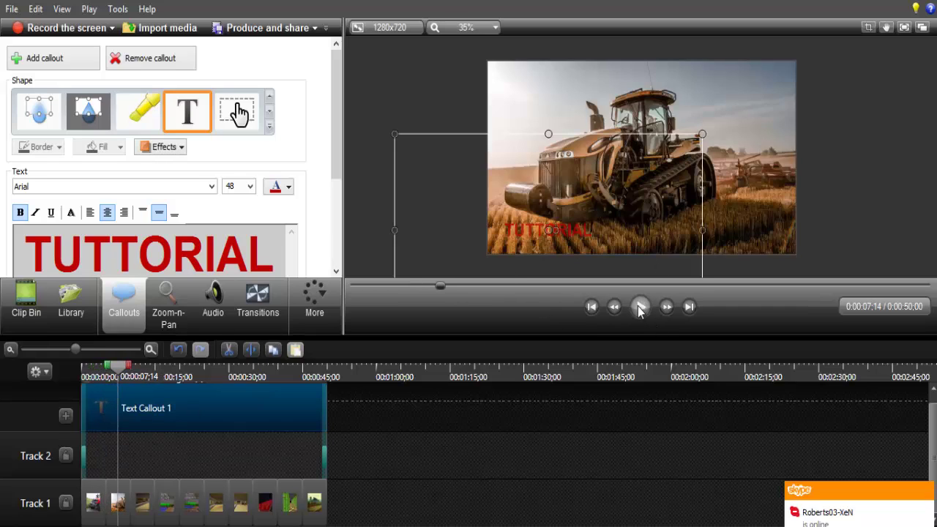
- Turn on the Shadow effect for the TUTTORIAL text callout
left_click(185, 149)
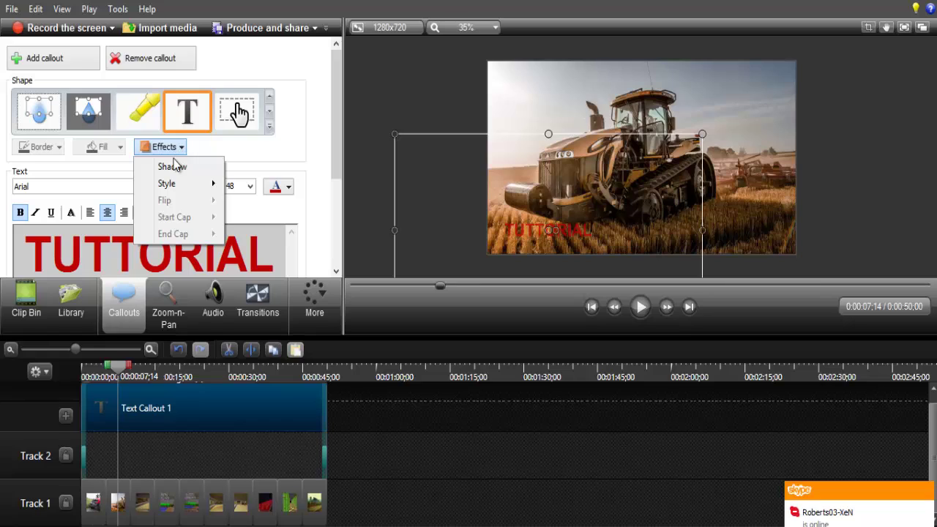
left_click(174, 167)
left_click(176, 147)
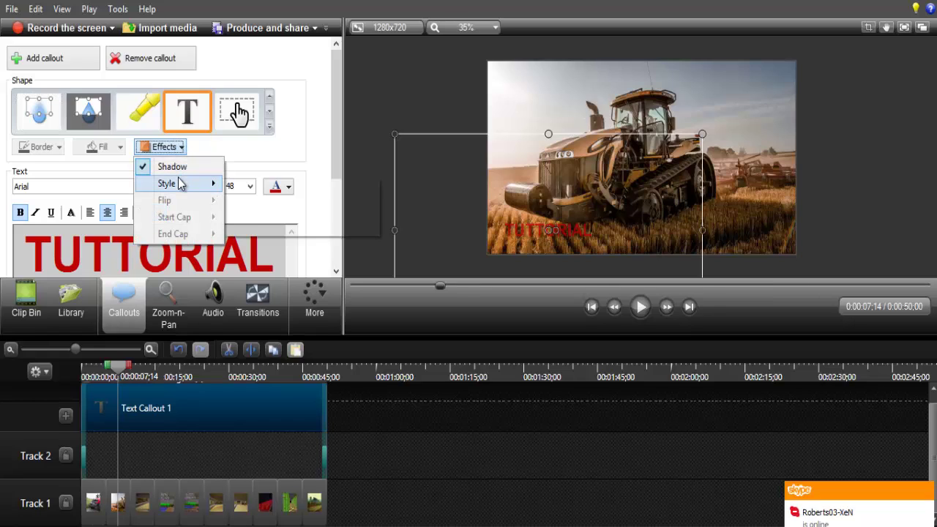
mouse_move(179, 183)
left_click(358, 212)
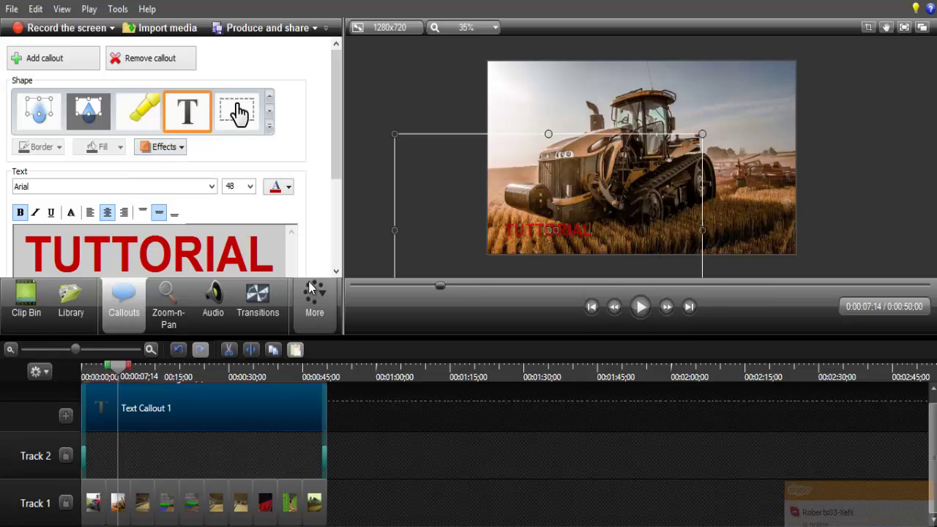
- Try to set the selected TUTTORIAL text to font size 72 and move the callout slightly up in the video frame
left_click(250, 186)
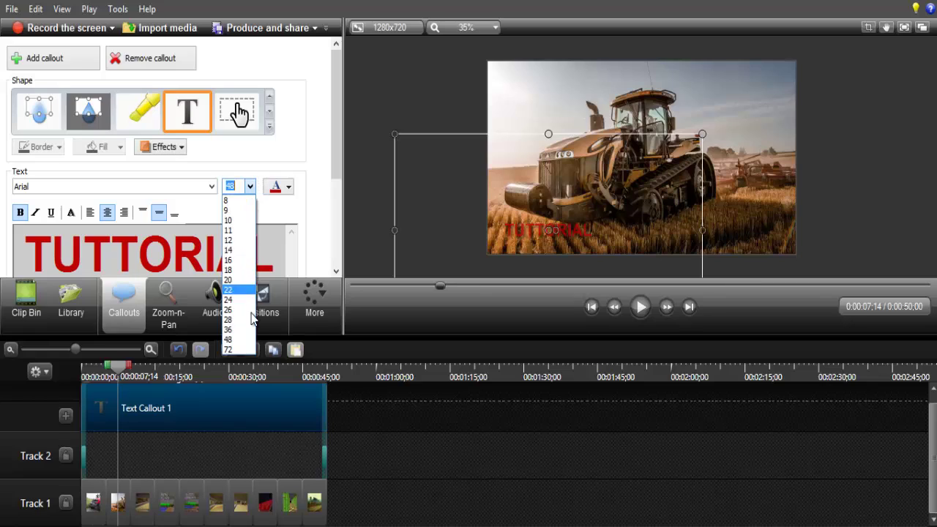
left_click(229, 351)
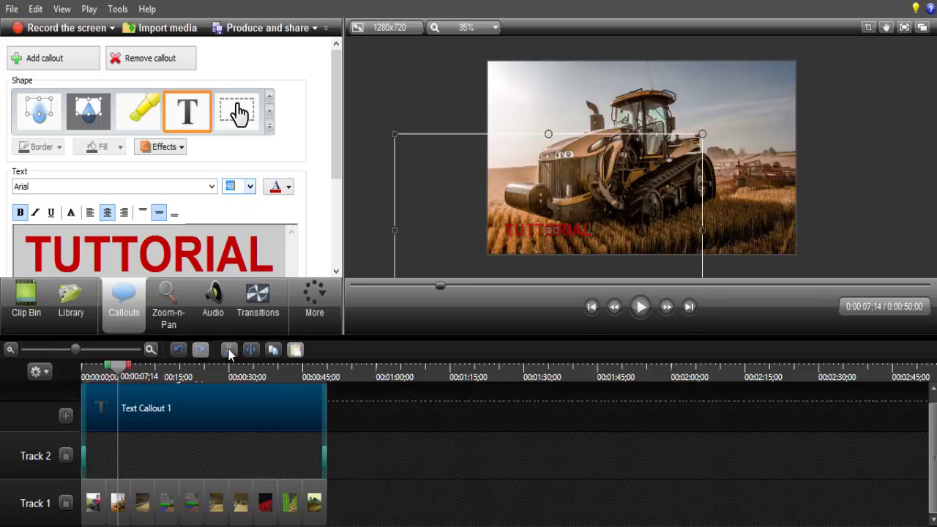
left_click_drag(276, 253, 2, 230)
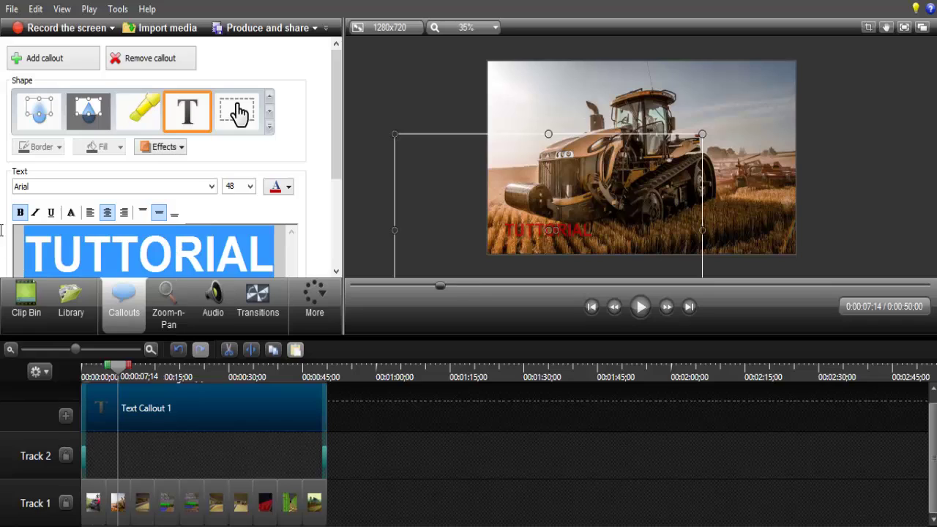
left_click(246, 188)
left_click(249, 187)
left_click(229, 355)
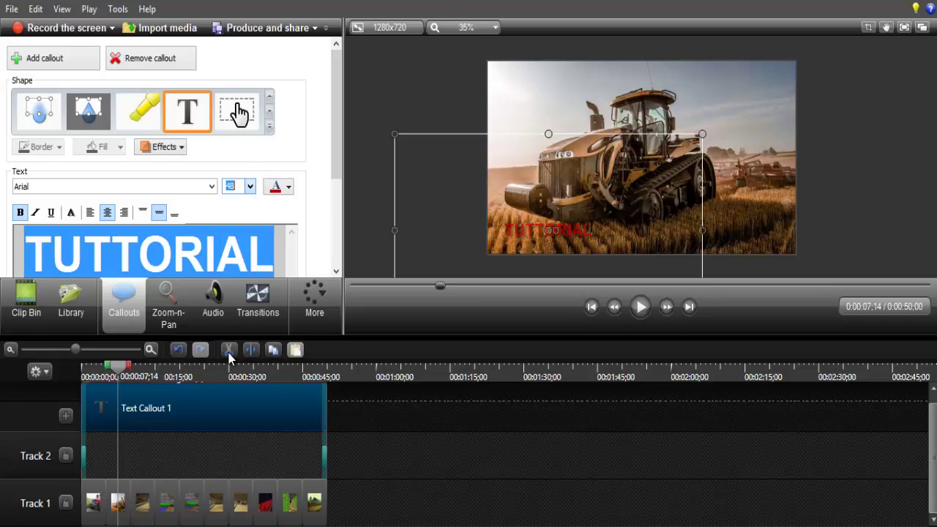
mouse_move(508, 214)
left_mouse_down()
mouse_move(526, 181)
mouse_move(513, 202)
left_mouse_up()
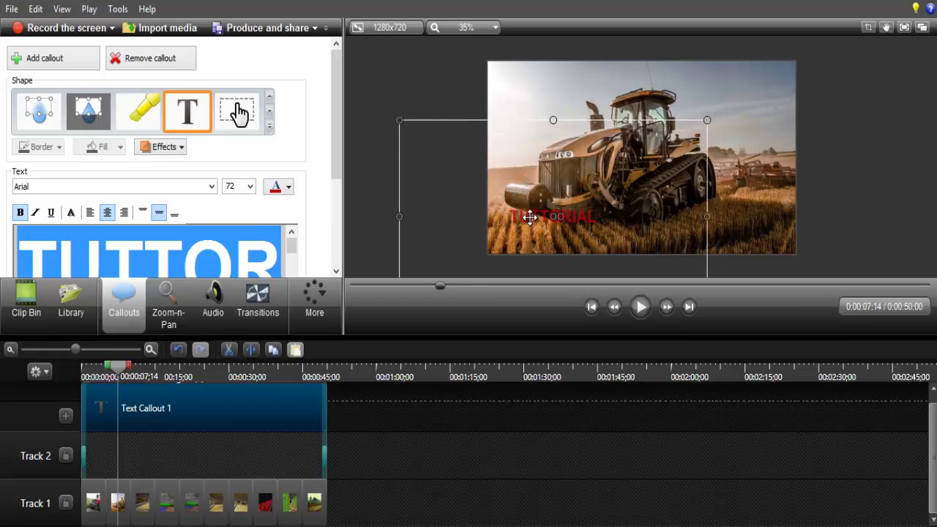
left_click(533, 208)
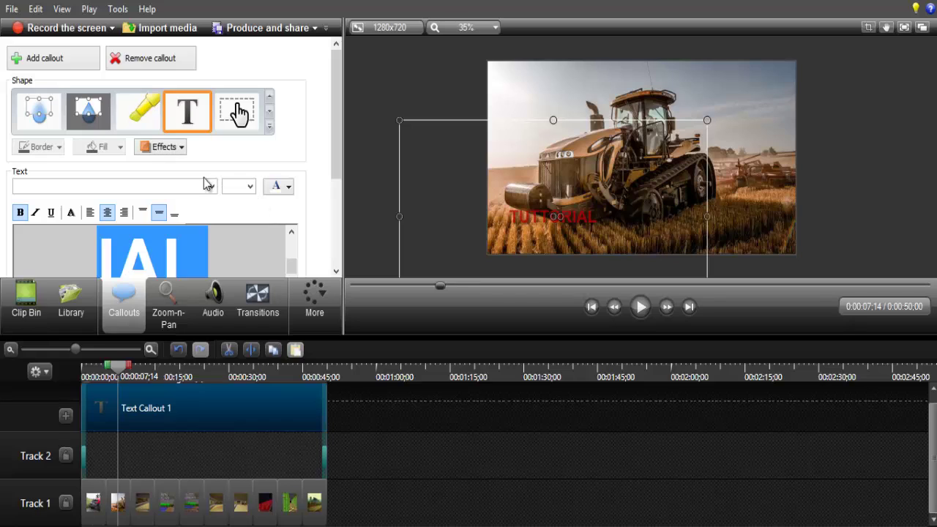
- Move the TUTTORIAL text back down to the frame's lower-left corner and try to recolor it grey
left_click(164, 146)
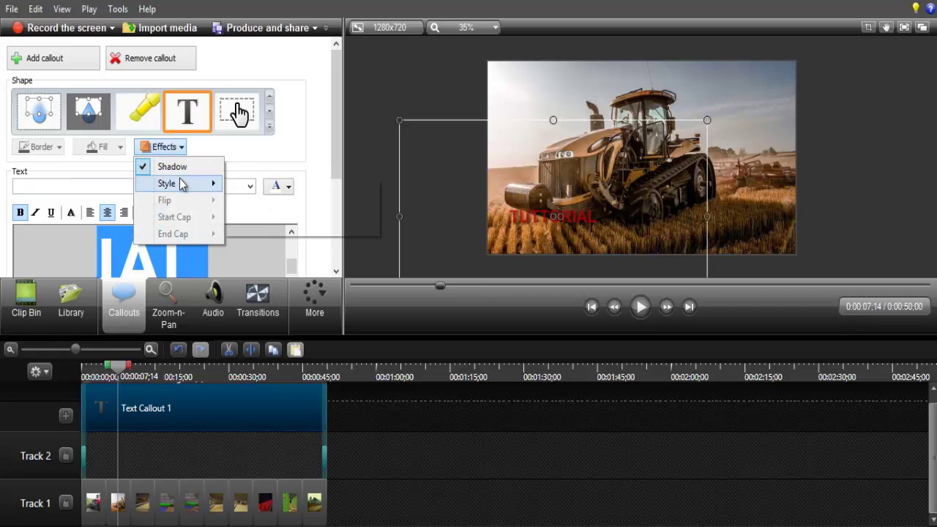
mouse_move(182, 183)
left_click(247, 211)
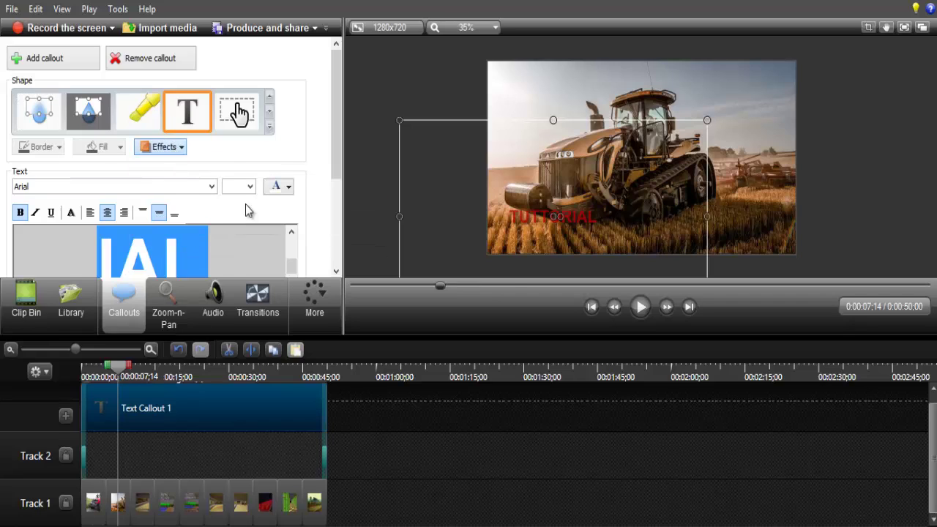
mouse_move(505, 235)
left_mouse_down()
mouse_move(506, 261)
mouse_move(497, 250)
left_mouse_up()
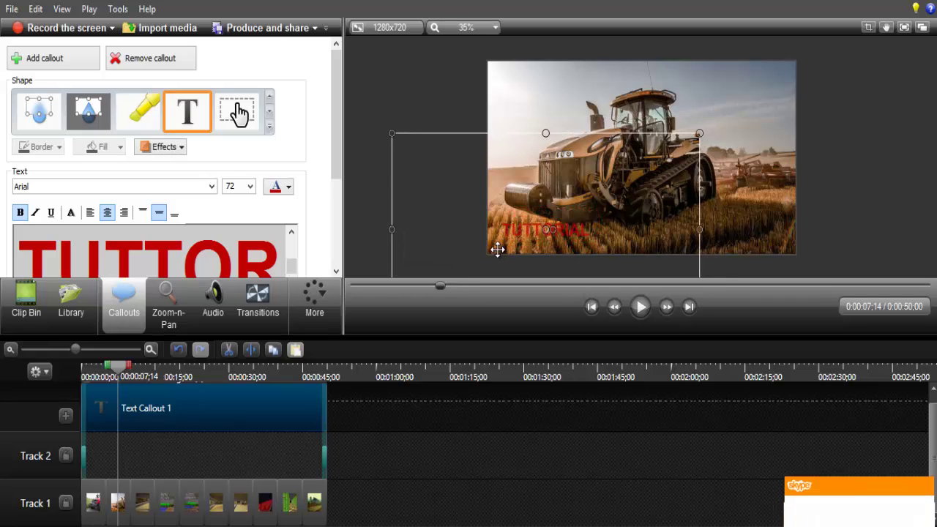
left_click(290, 187)
left_click(269, 268)
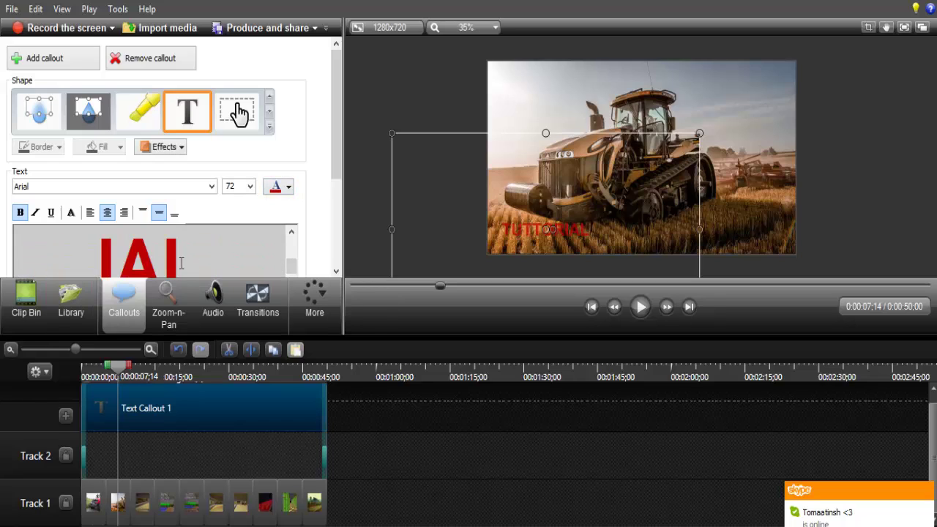
- Set the TUTTORIAL text's font size to 72 and shift the callout so the whole word fits in the frame's lower-left corner
left_click(249, 186)
left_click(231, 352)
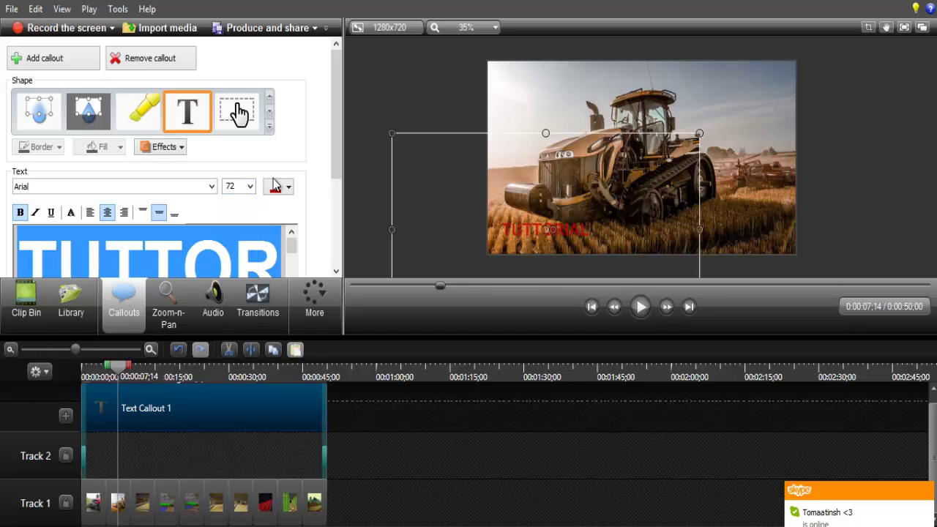
left_click(250, 186)
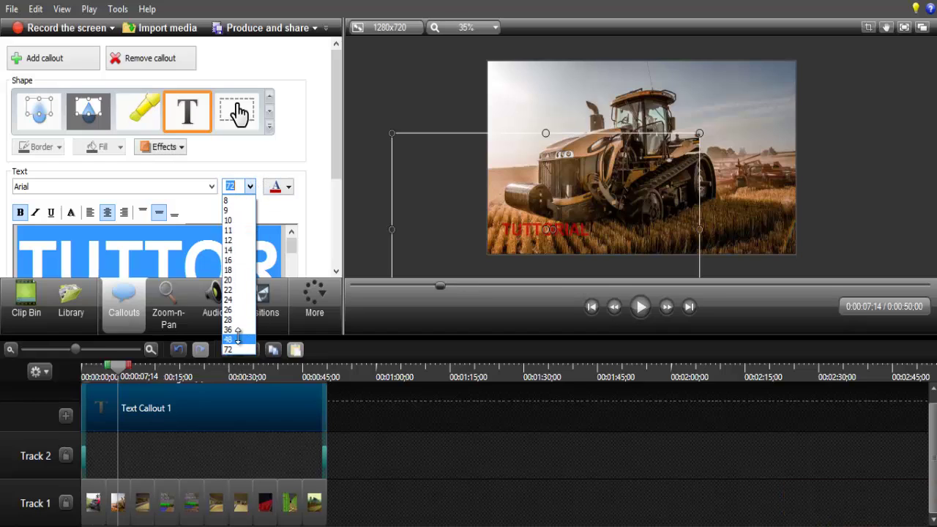
left_click(238, 338)
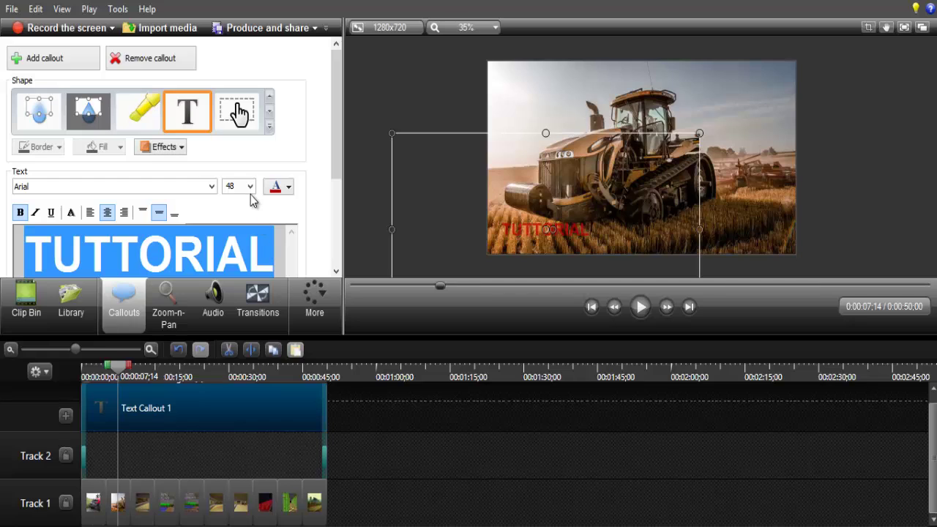
left_click(249, 186)
left_click(231, 356)
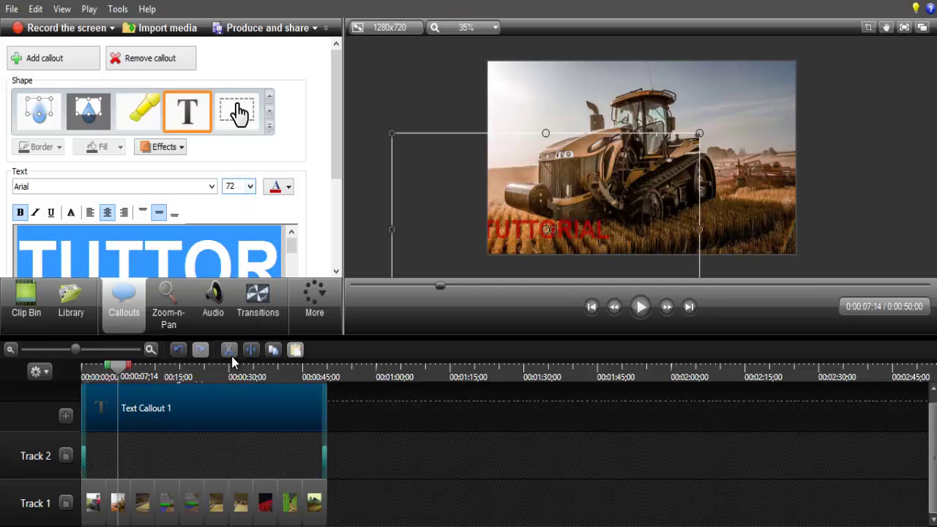
left_click_drag(593, 207, 613, 208)
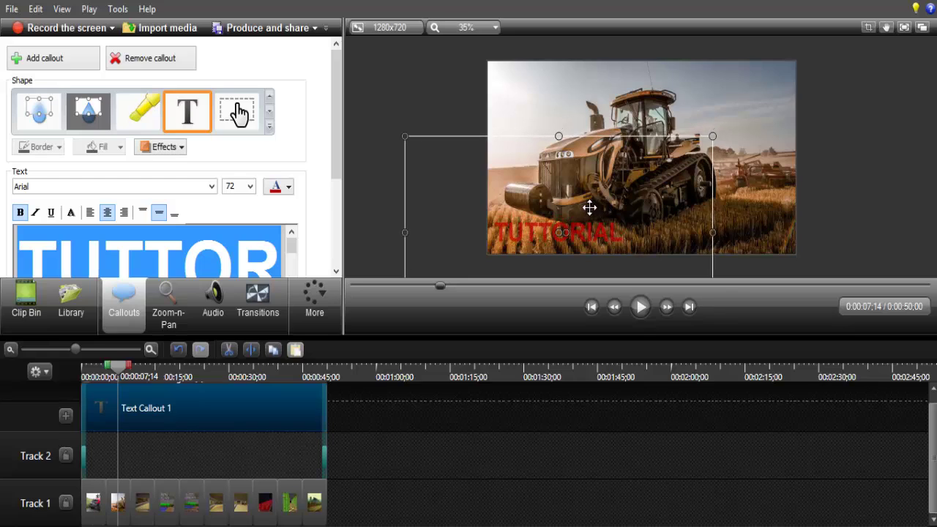
- Try grey, dark green and Dark Blue, Darker 25% on the TUTTORIAL text, and finally color it bright green
left_click(284, 185)
left_click(270, 270)
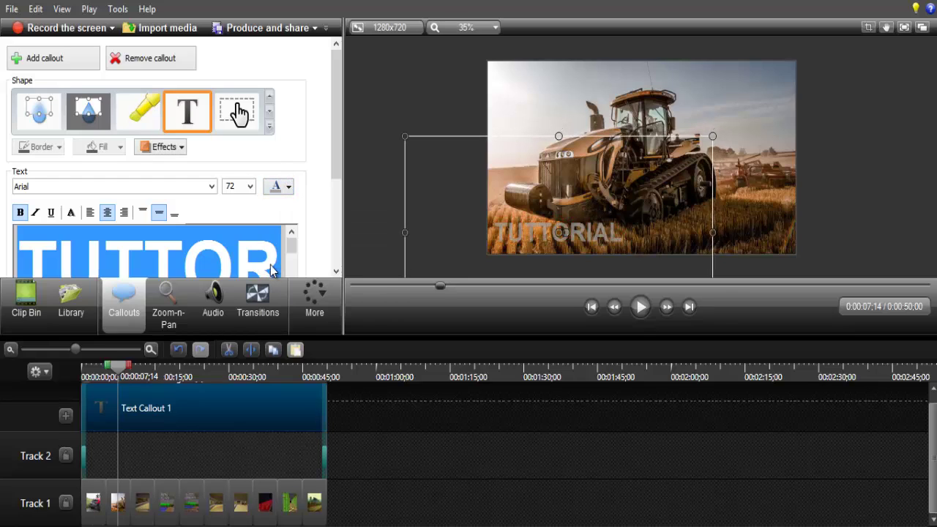
left_click(286, 187)
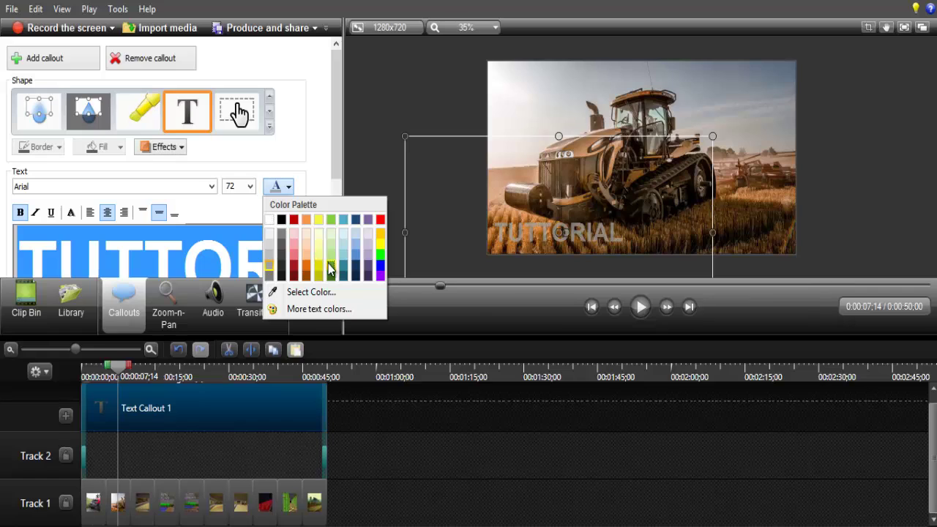
left_click(330, 270)
left_click(290, 187)
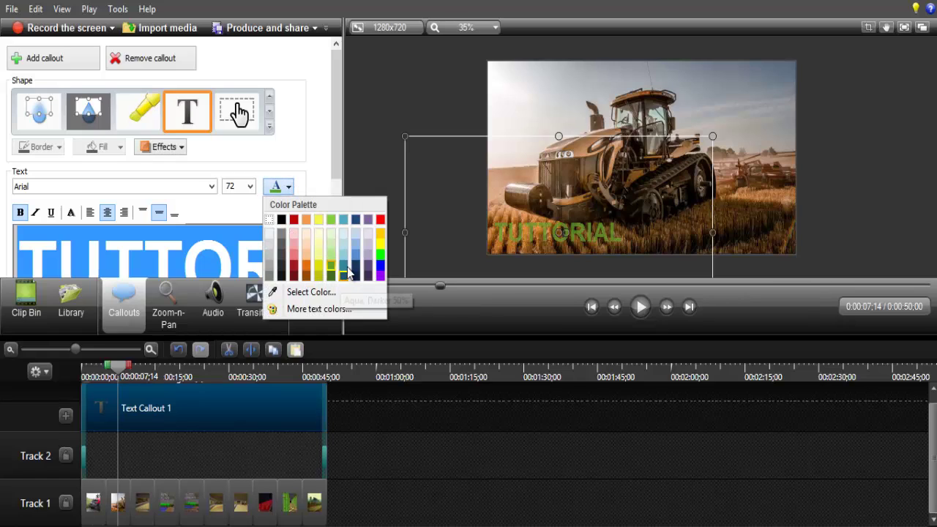
left_click(354, 268)
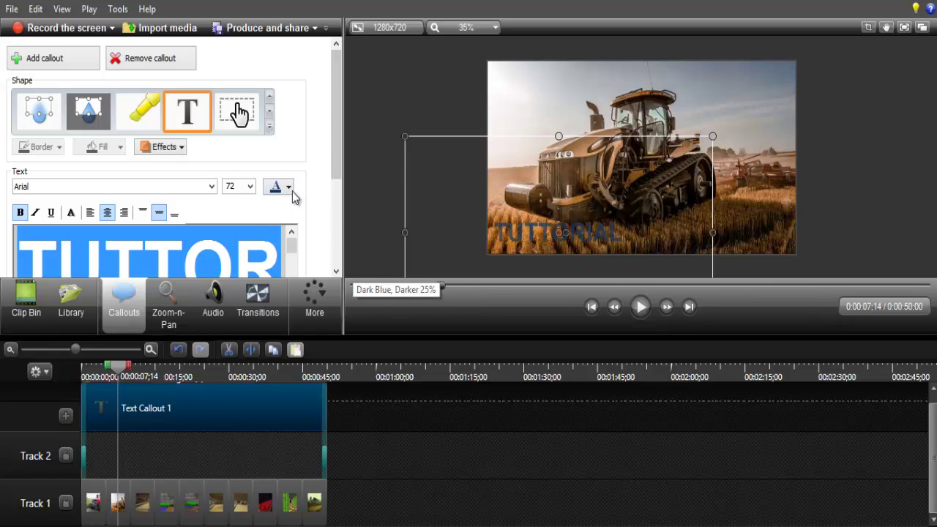
left_click(288, 187)
left_click(380, 255)
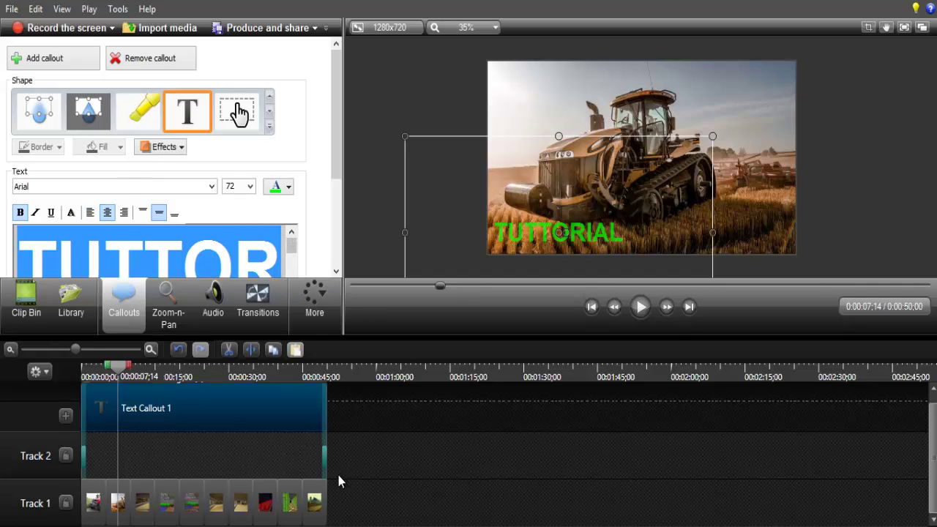
left_click(71, 304)
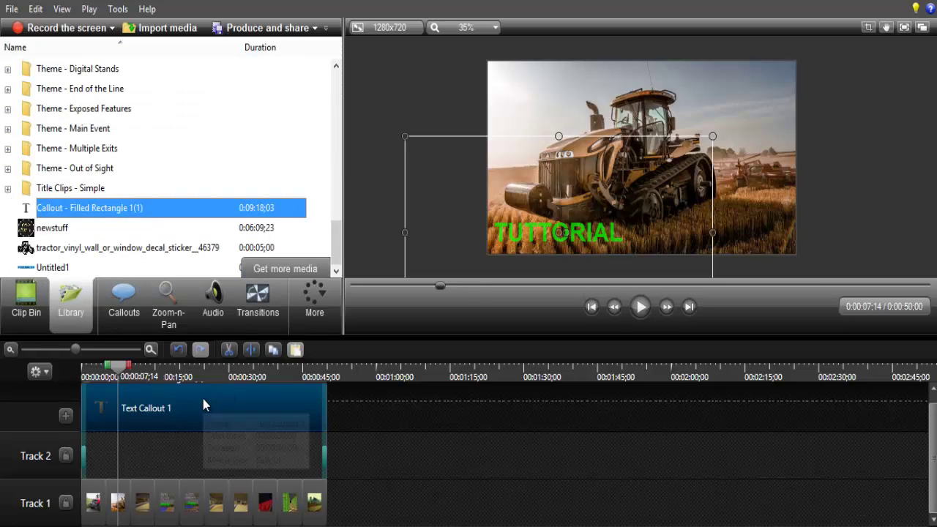
left_click(28, 300)
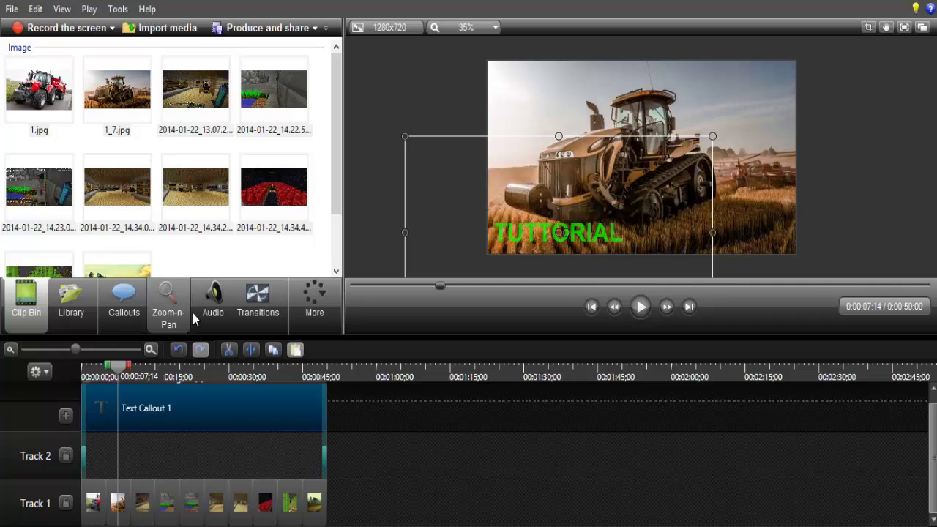
left_click(166, 300)
left_click(124, 302)
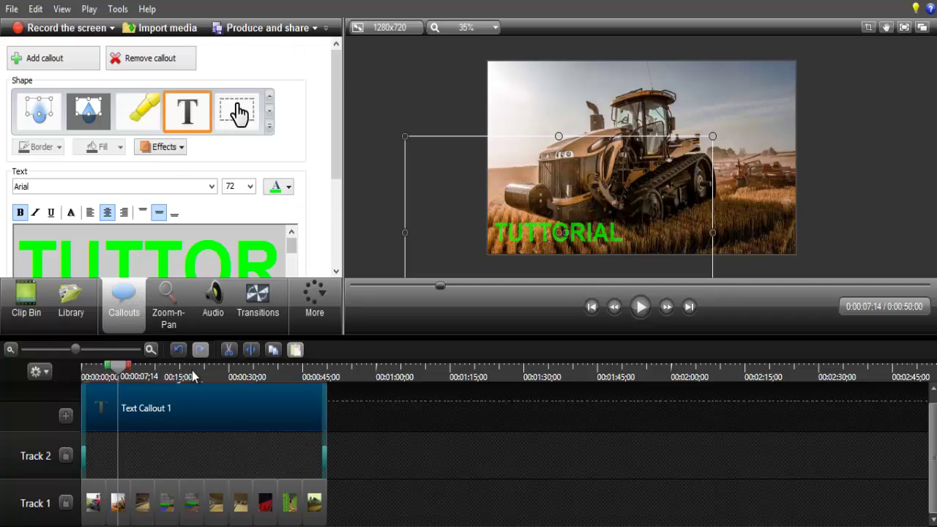
- Set the callout's shape to Text after trying the Transparent Hotspot, and collapse the callout group on Track 2
left_click(189, 120)
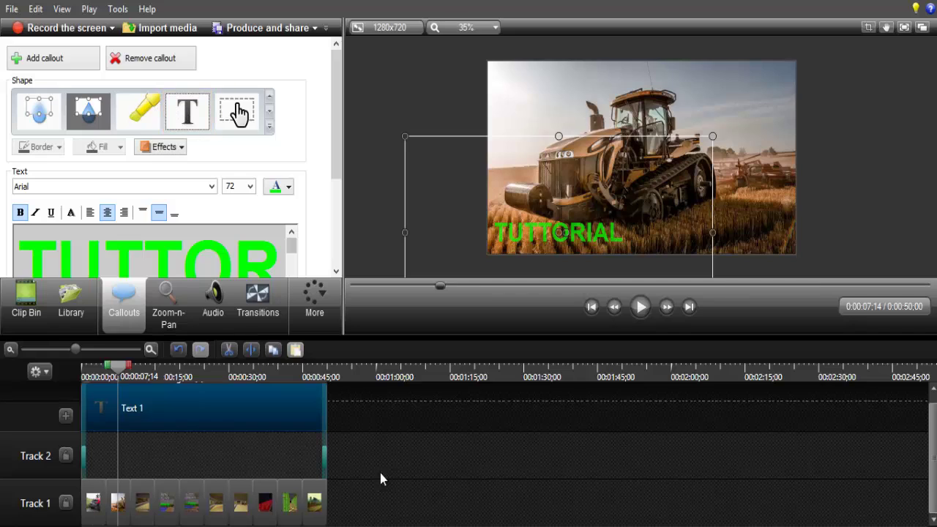
scroll(934, 401, "up", 1)
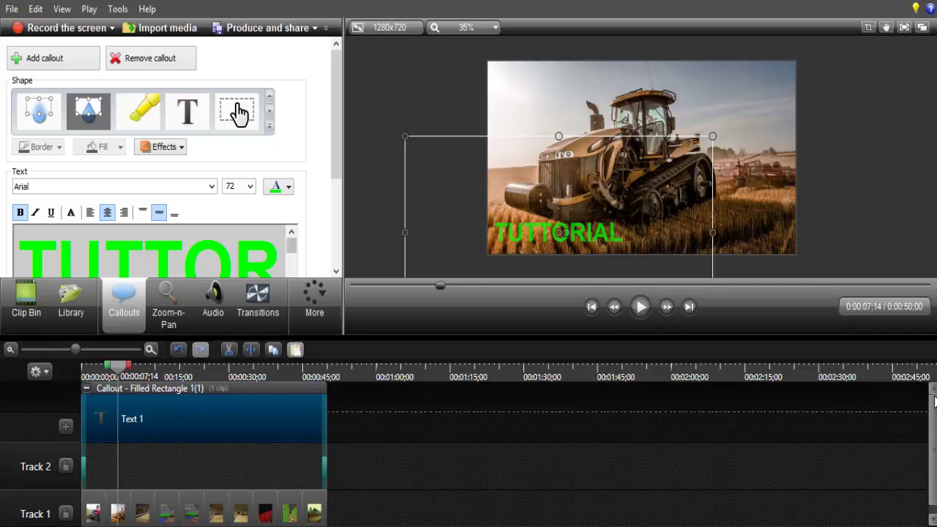
scroll(758, 363, "down", 1)
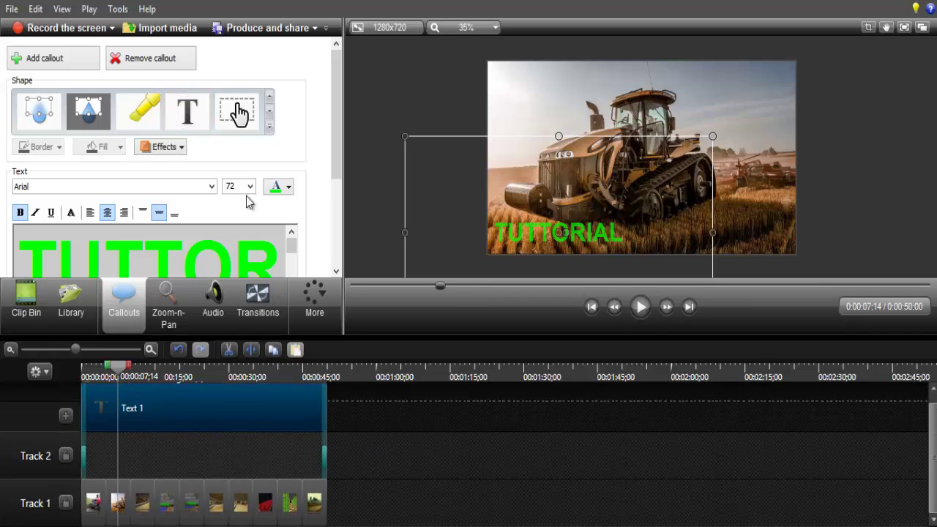
left_click(238, 115)
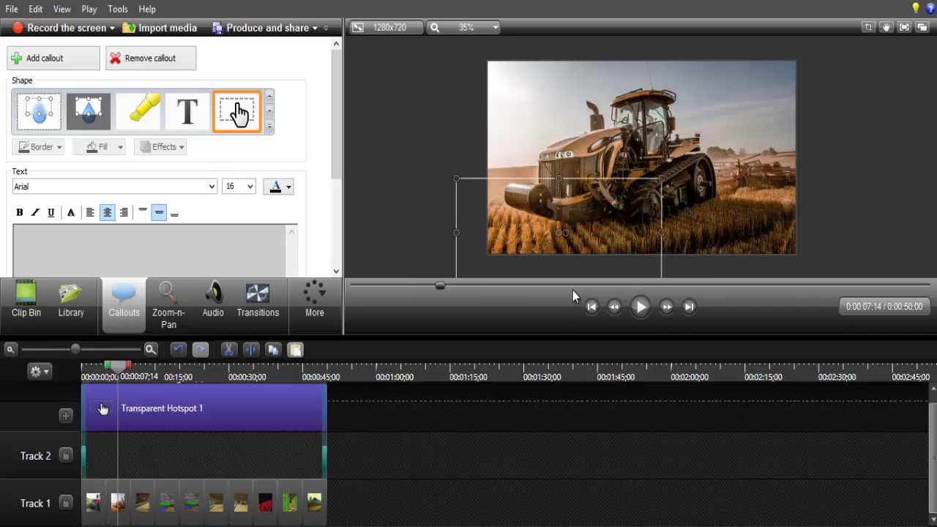
left_click(194, 108)
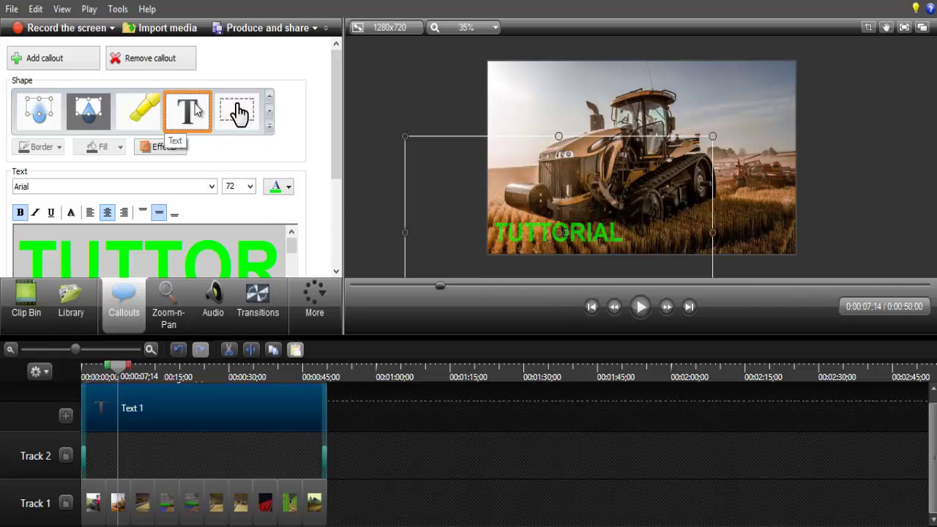
left_click(266, 403)
left_click(86, 381)
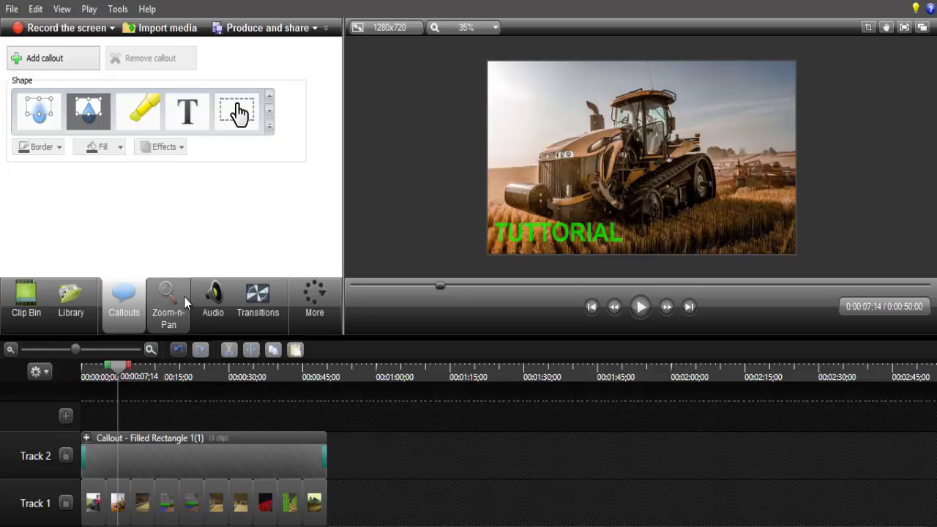
left_click(185, 304)
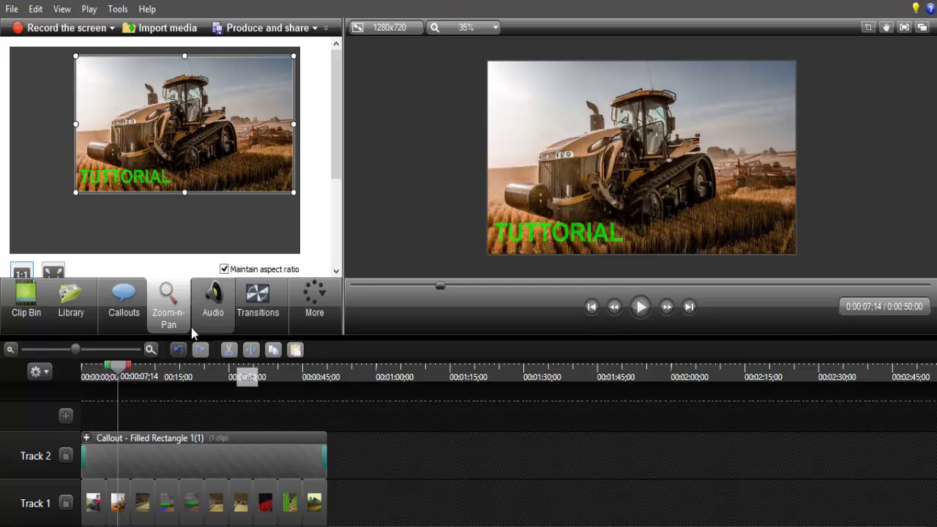
left_click(104, 300)
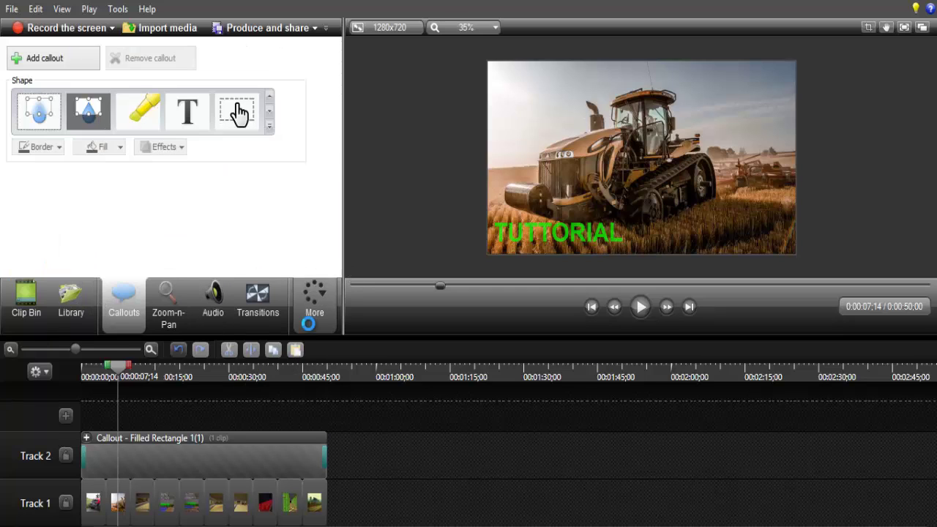
- Add transitions at the start of the first picture and between the first two, and a Flip between the second and third
left_click(276, 306)
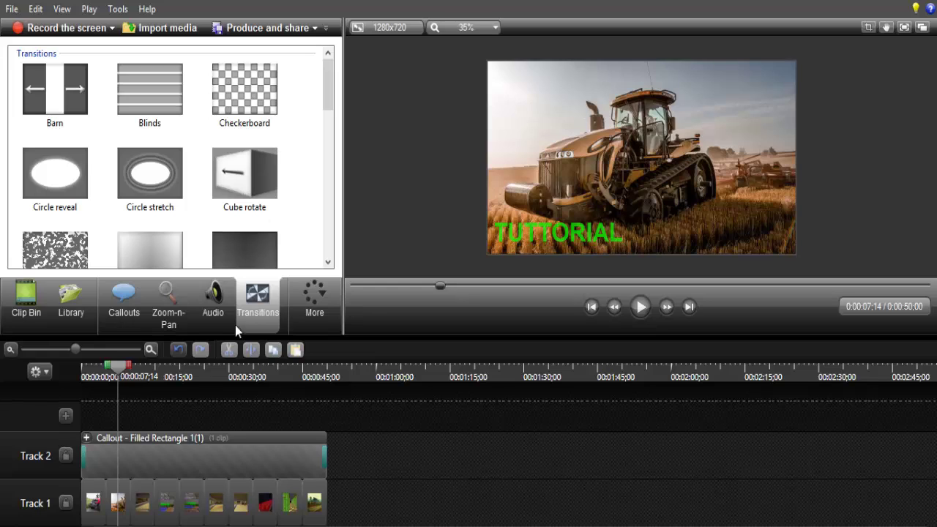
scroll(329, 81, "down", 3)
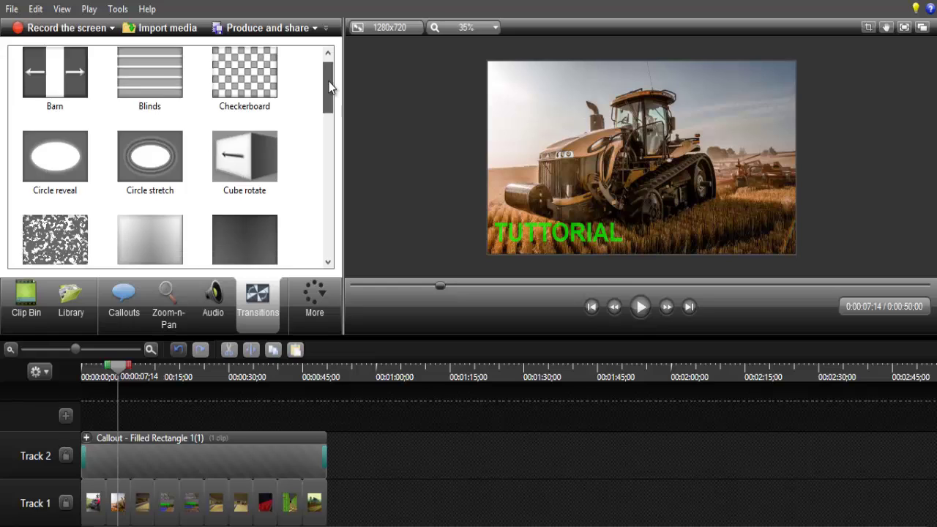
left_click_drag(220, 123, 85, 492)
left_click_drag(229, 227, 113, 413)
left_click_drag(156, 214, 104, 460)
left_click_drag(82, 240, 114, 461)
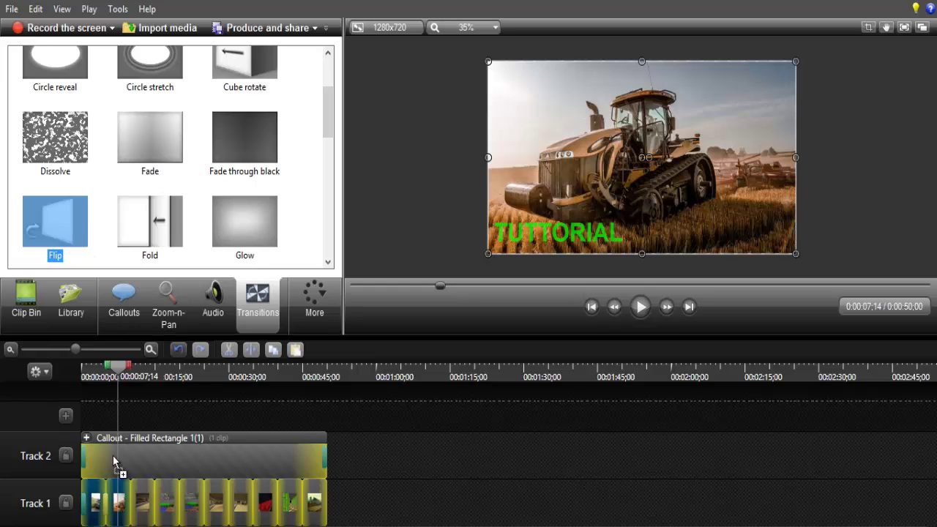
left_click_drag(132, 495, 132, 495)
- Add a Fade transition between the third and fourth pictures and a Dissolve at the end of the last picture
left_click_drag(153, 147, 167, 349)
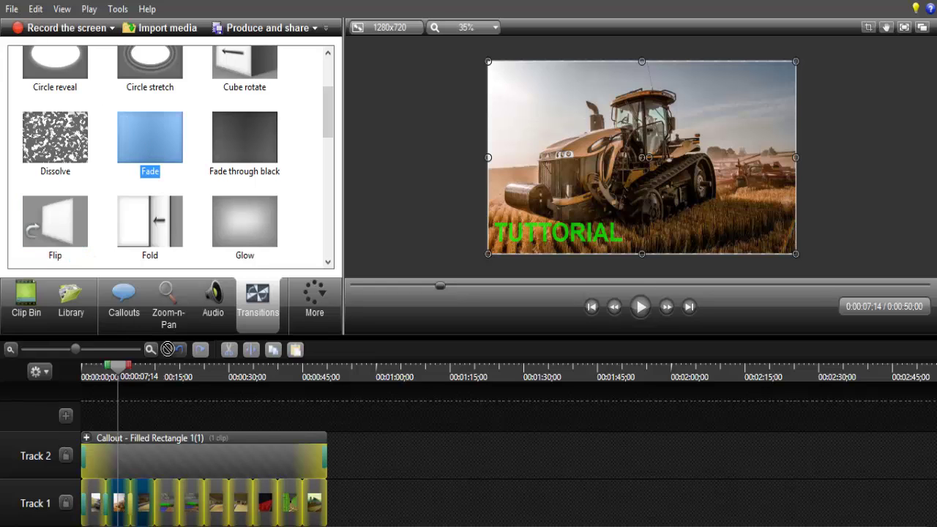
left_click_drag(149, 487, 148, 487)
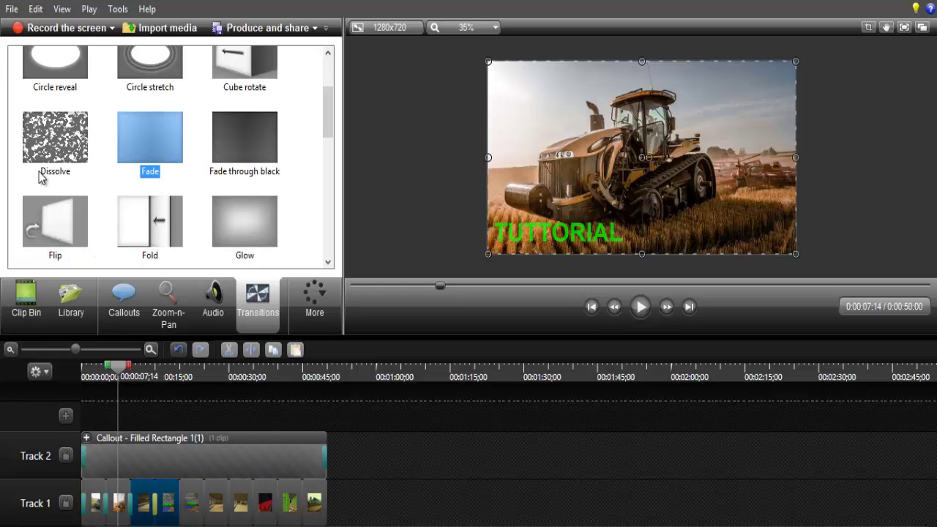
left_click_drag(55, 132, 125, 287)
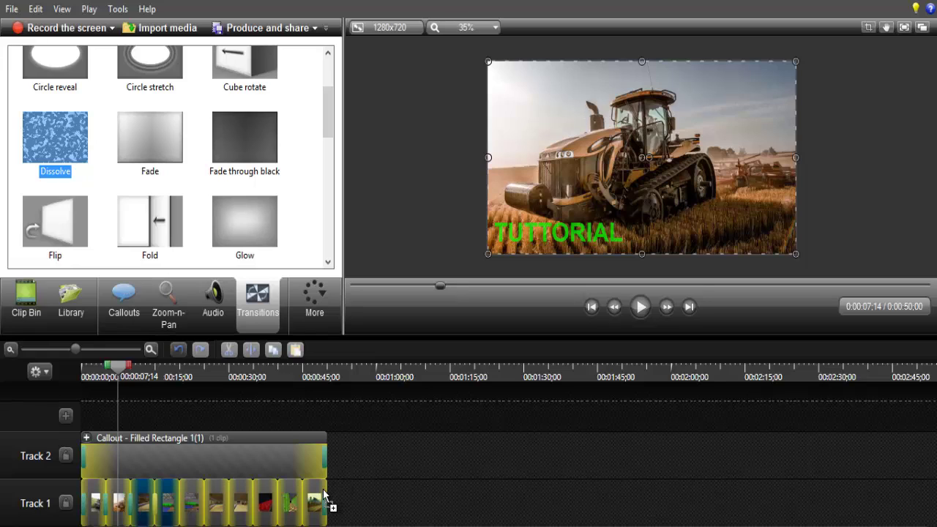
left_click_drag(323, 496, 323, 496)
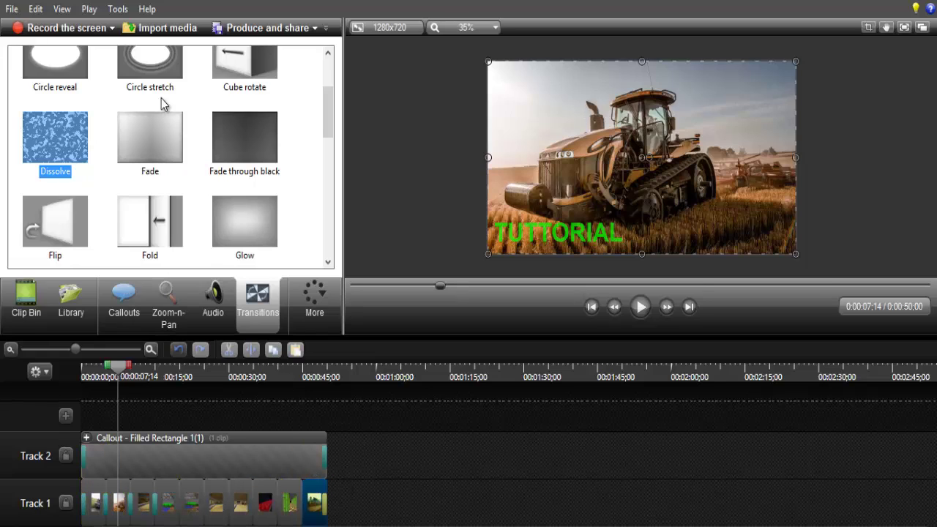
- Add a Circle stretch transition between the fourth and fifth pictures and a Fade between the fifth and sixth
left_click_drag(163, 104, 171, 489)
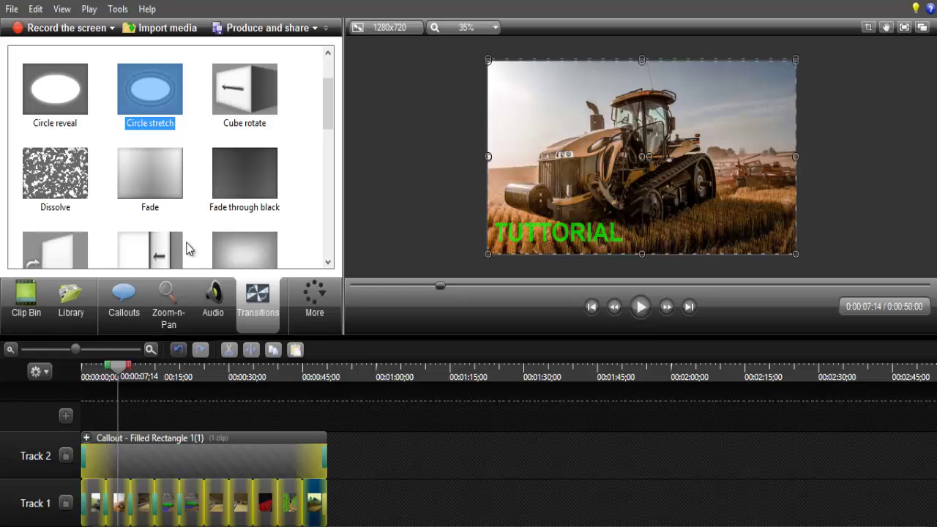
left_click_drag(150, 173, 201, 376)
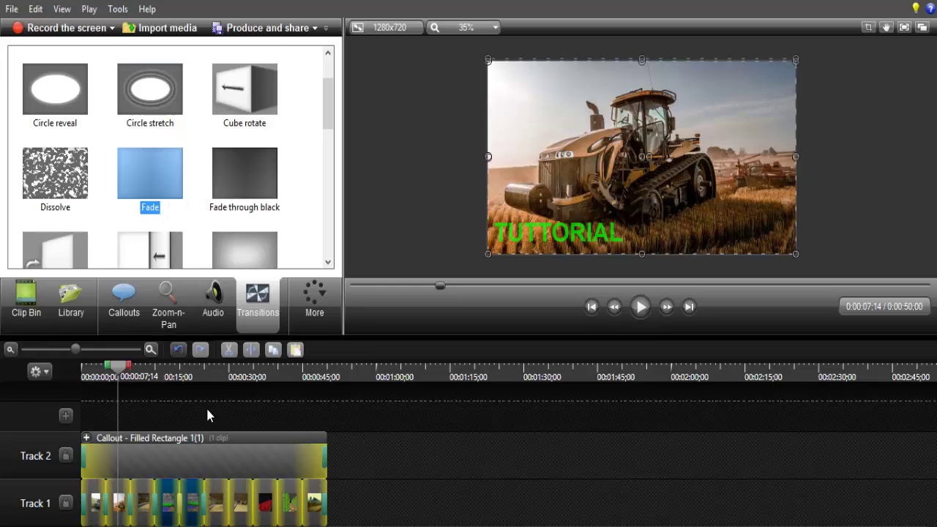
left_click_drag(207, 416, 298, 144)
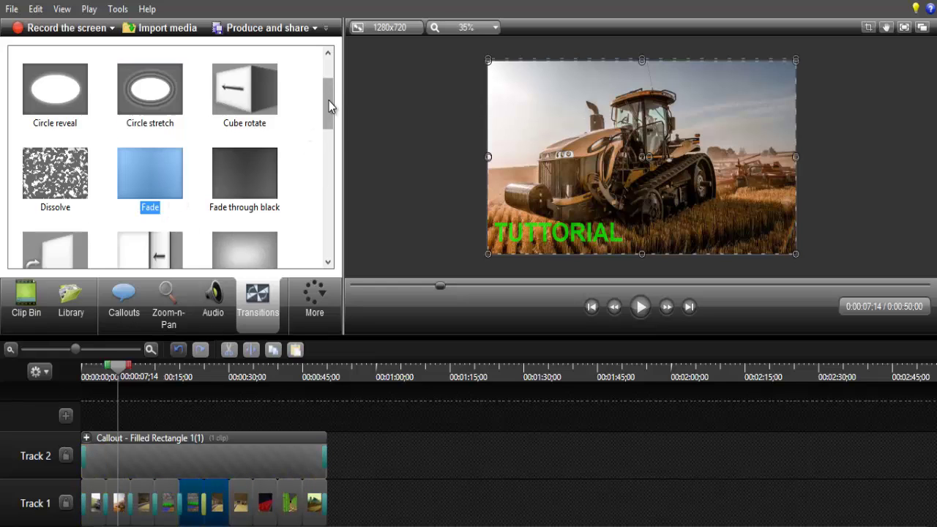
- Add a Random bars transition between the sixth and seventh pictures and a Ripple between the seventh and eighth
scroll(328, 106, "down", 5)
left_click_drag(233, 112, 207, 423)
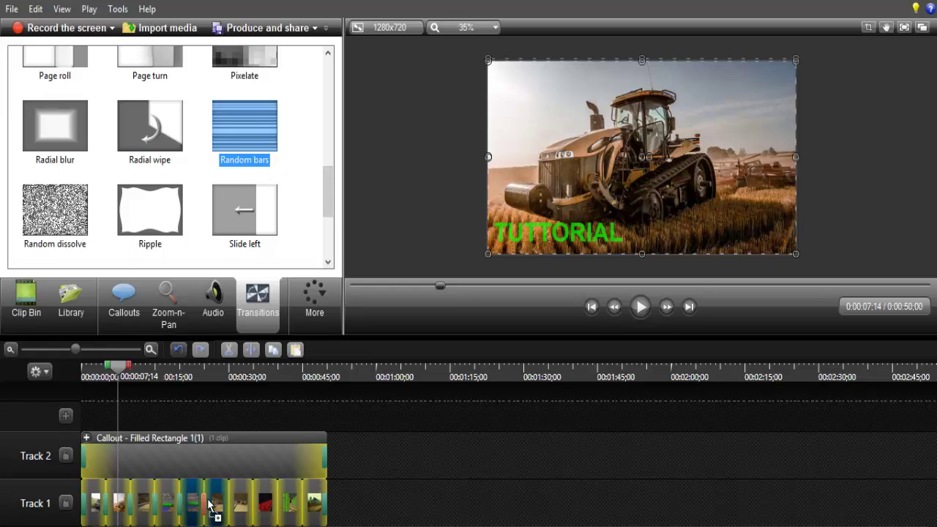
left_click_drag(232, 376, 233, 376)
left_click_drag(179, 223, 211, 399)
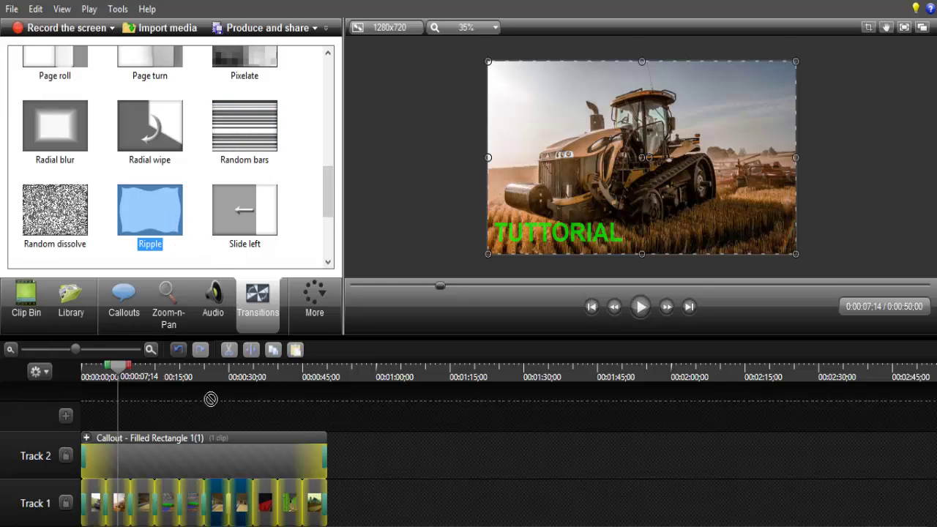
left_click_drag(255, 504, 255, 504)
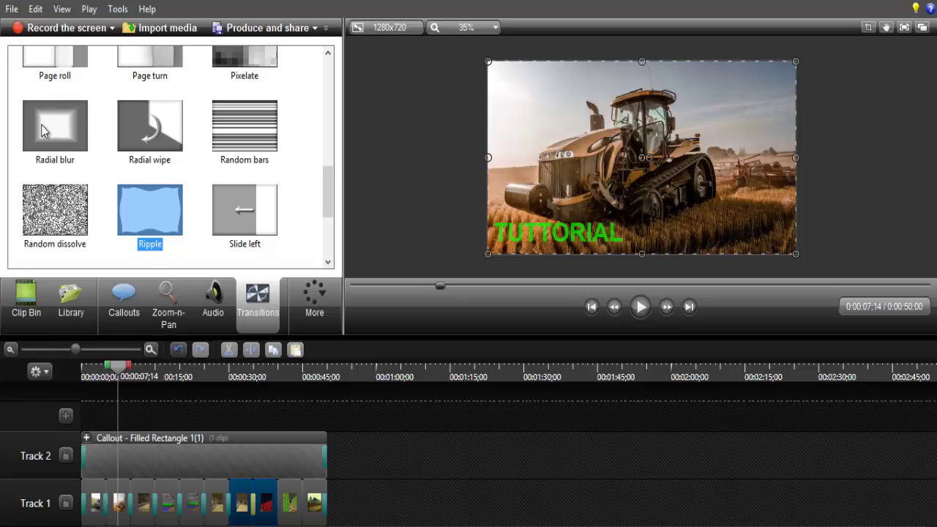
- Add a Radial blur transition between the eighth and ninth pictures and a Random dissolve between the ninth and tenth
left_click_drag(42, 130, 233, 423)
left_click_drag(276, 500, 278, 501)
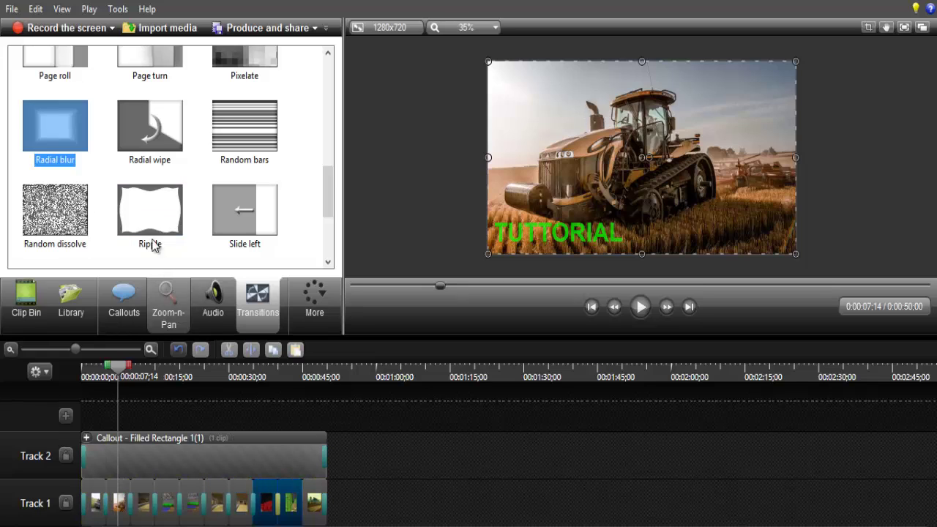
left_click_drag(53, 216, 253, 417)
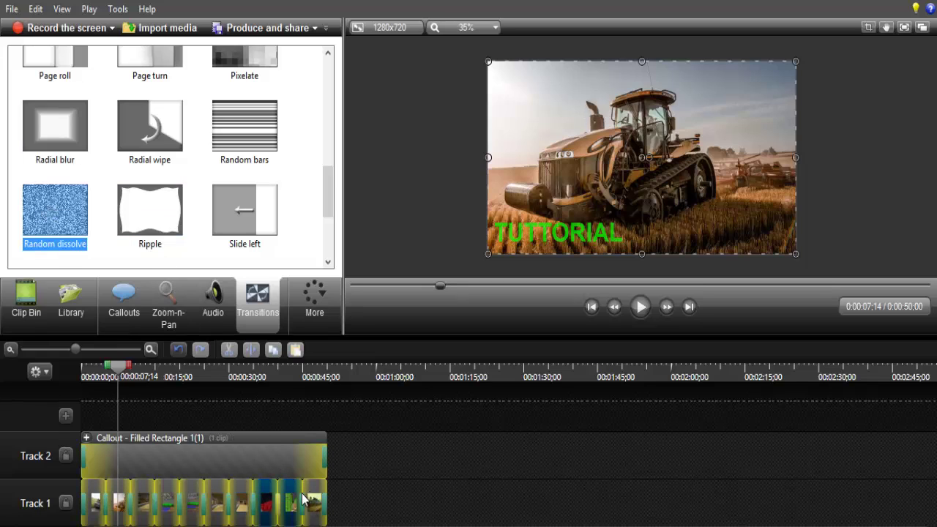
left_click_drag(303, 500, 303, 500)
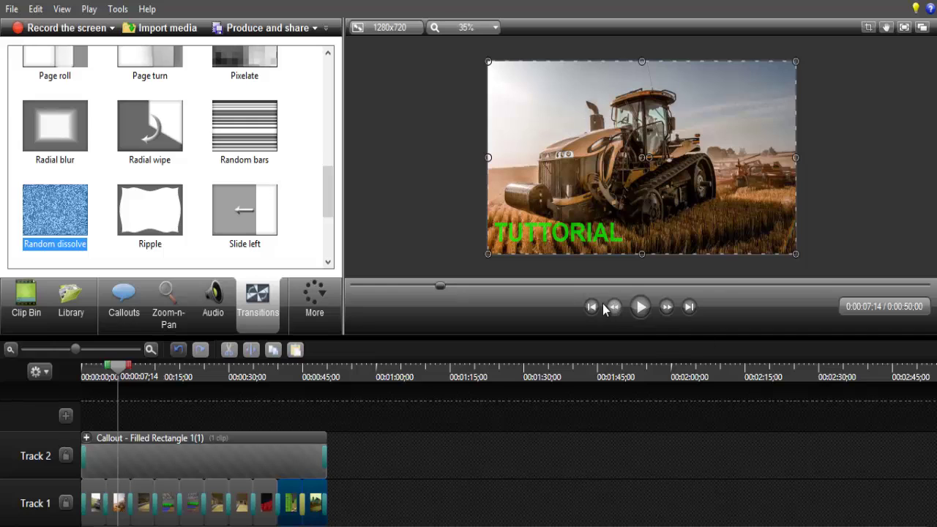
- Play the slideshow from the beginning to preview the transitions, and pause it after about 32 seconds
left_click(604, 310)
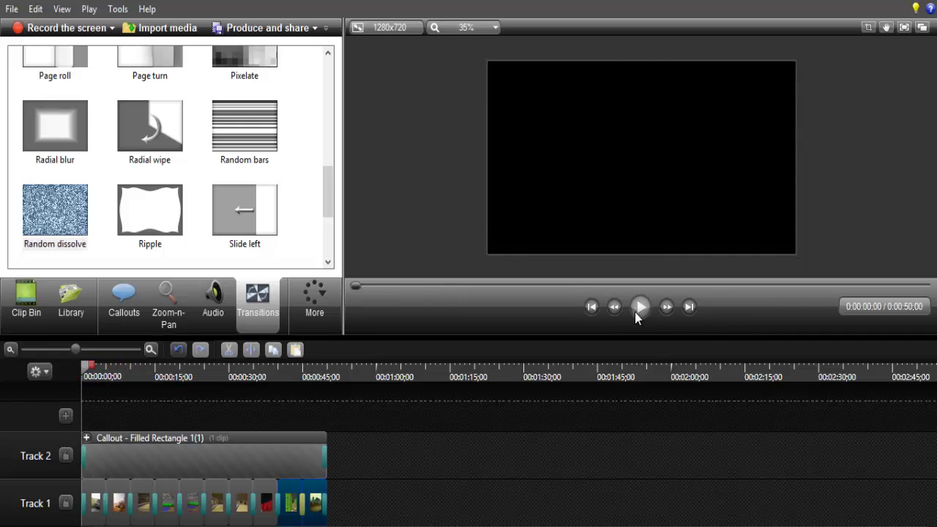
left_click(634, 312)
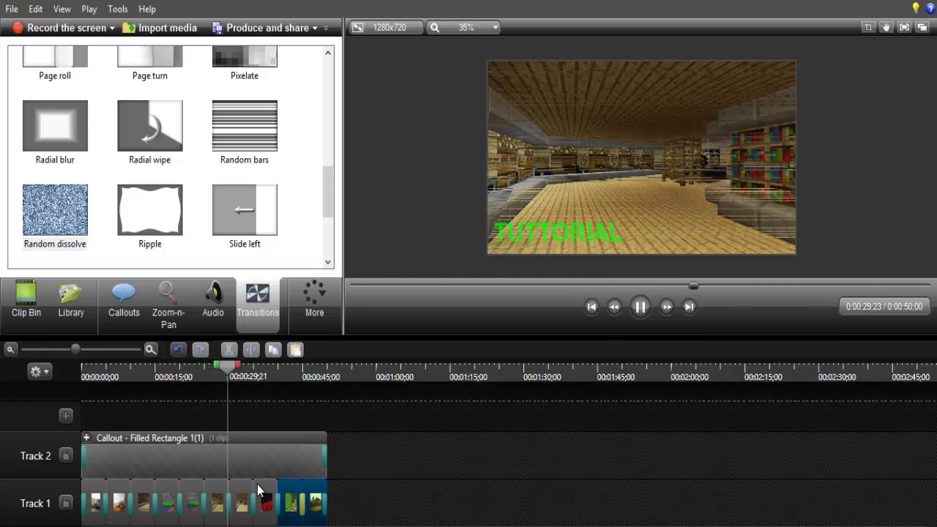
left_click(638, 307)
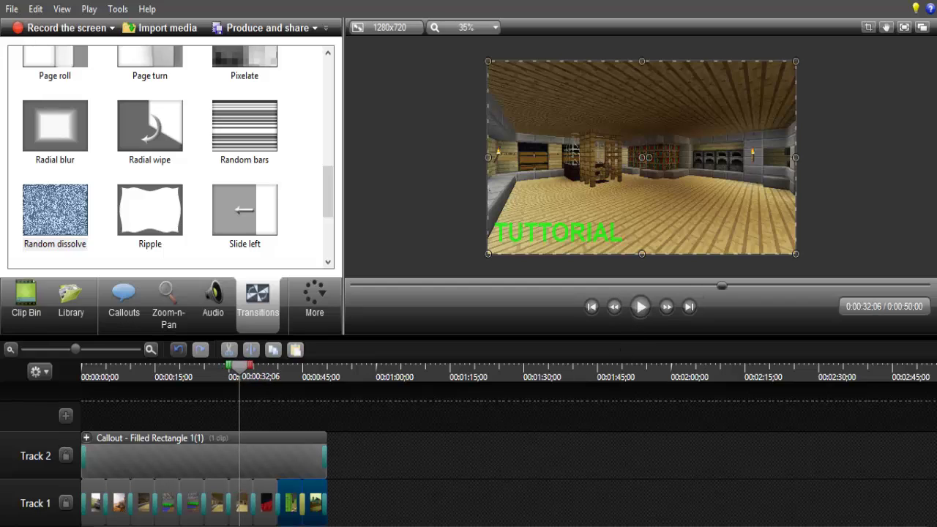
- Shrink the Camtasia Studio window, open the Muzons music folder from the desktop and arrange both windows so they are accessible together
key("super+Down")
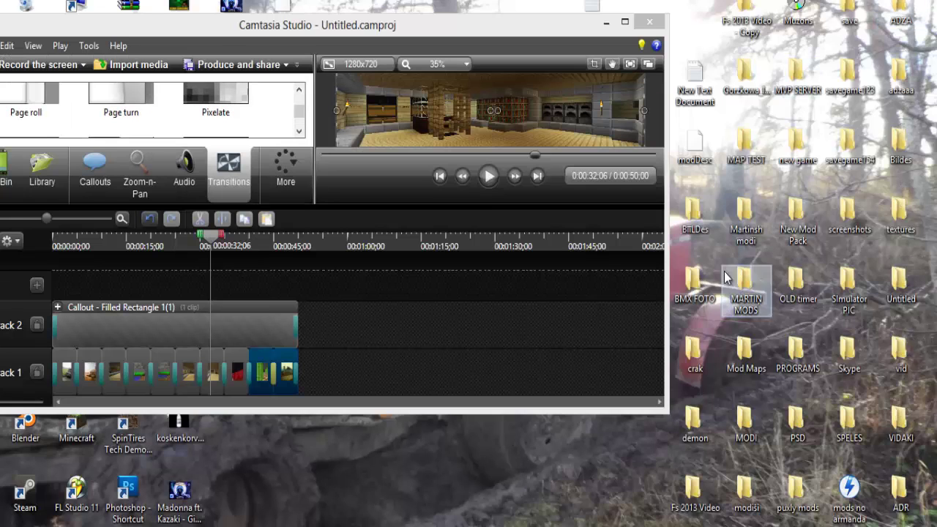
double_click(799, 6)
left_click(223, 26)
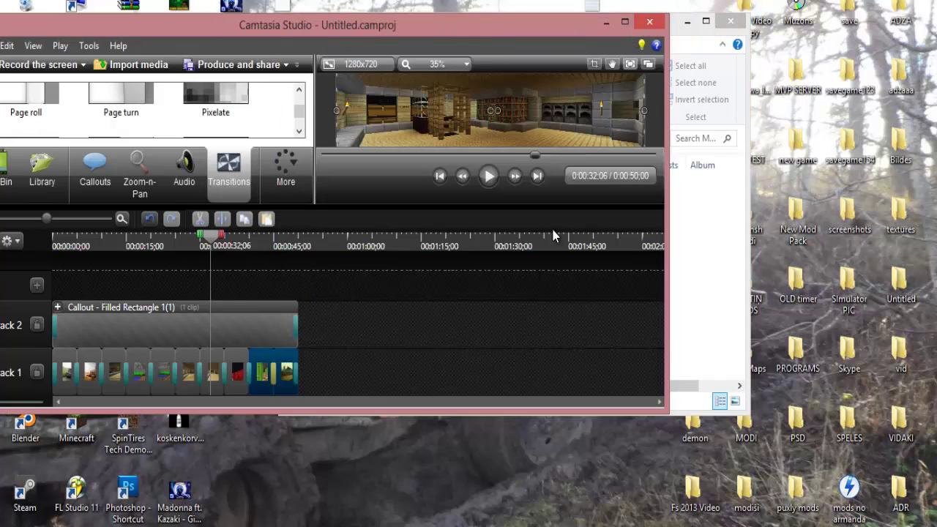
left_click_drag(528, 412, 563, 284)
left_click_drag(548, 28, 717, 41)
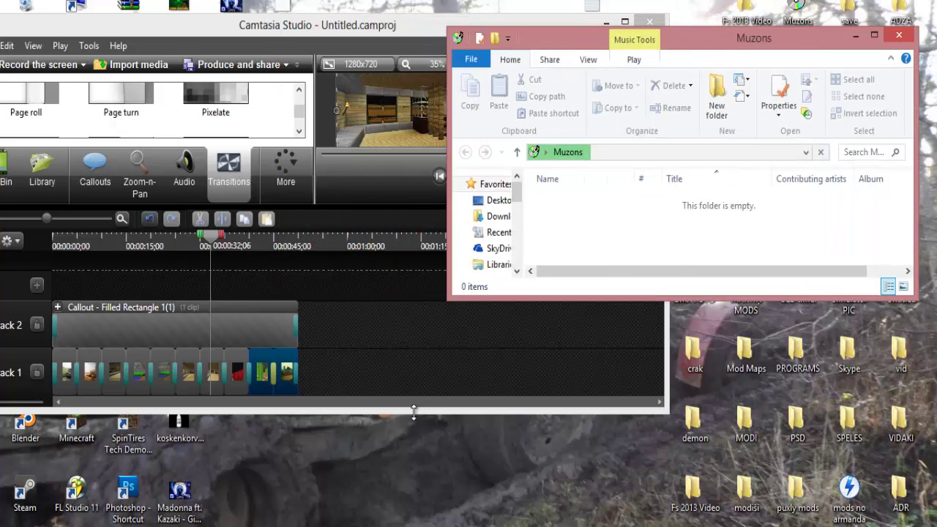
left_click(418, 406)
double_click(418, 409)
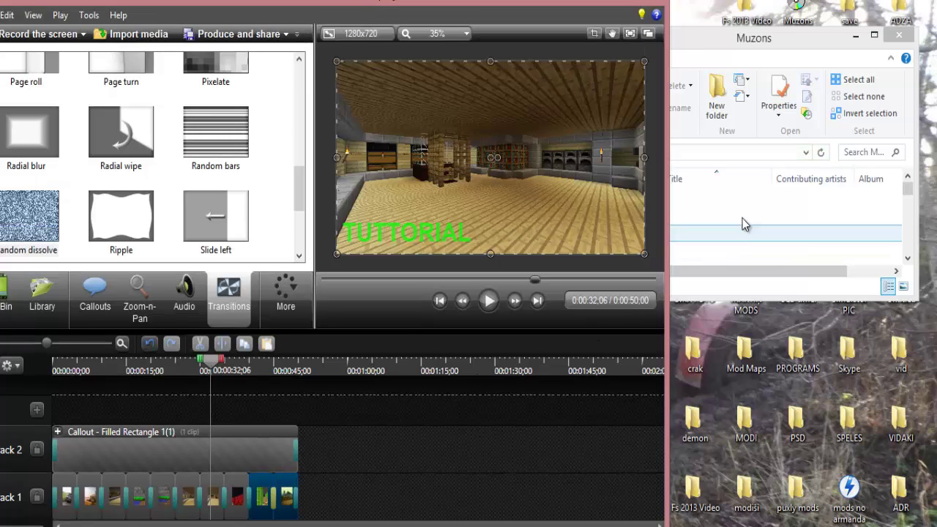
left_click(742, 217)
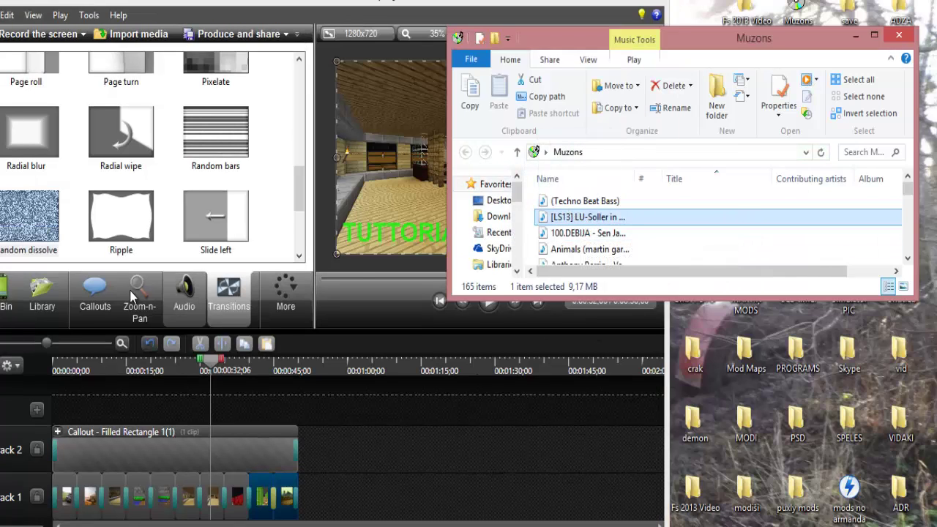
- Import the song 100.DEBIJA - Sen Jau Viss ( RADIO EDIT ) (1996 ).mp3 from the Muzons folder into the Clip Bin
left_click(6, 296)
left_click_drag(218, 0, 329, 2)
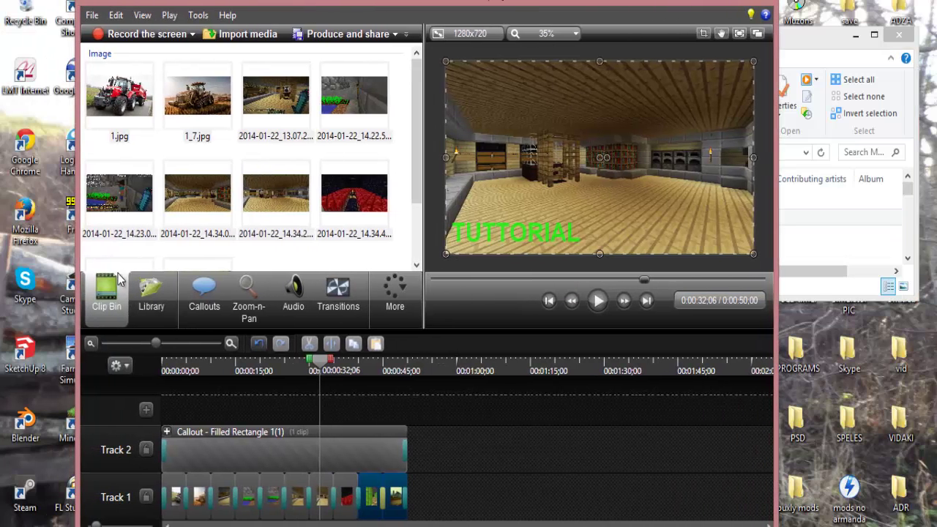
left_click_drag(578, 6, 518, 7)
left_click(763, 233)
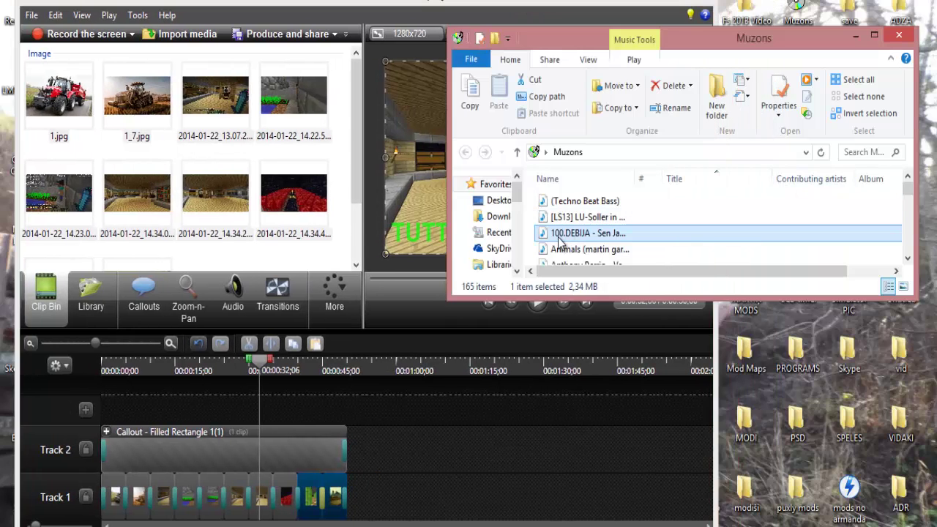
left_click_drag(382, 240, 324, 233)
left_click_drag(356, 127, 349, 226)
- Maximize Camtasia Studio, place the song at the start of Track 3 and trim its end to match the 50-second slideshow
left_click(44, 214)
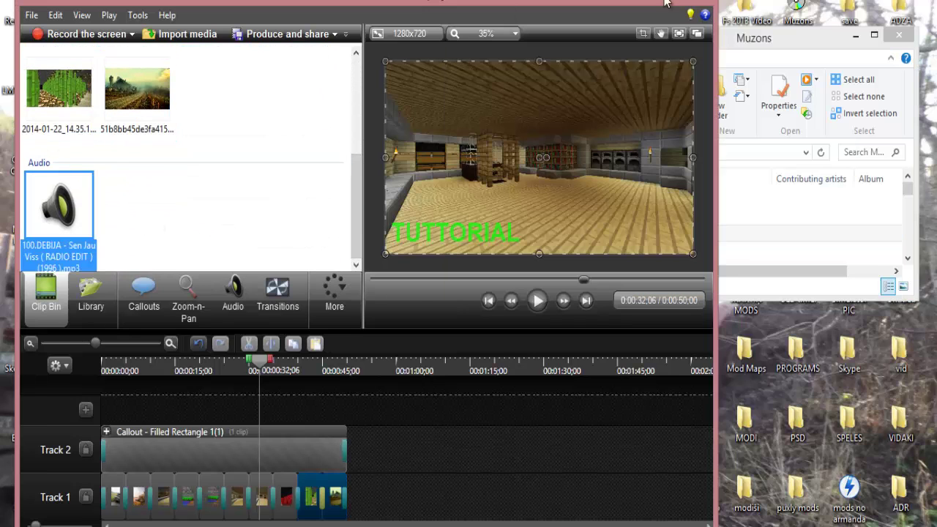
left_click_drag(670, 4, 649, 0)
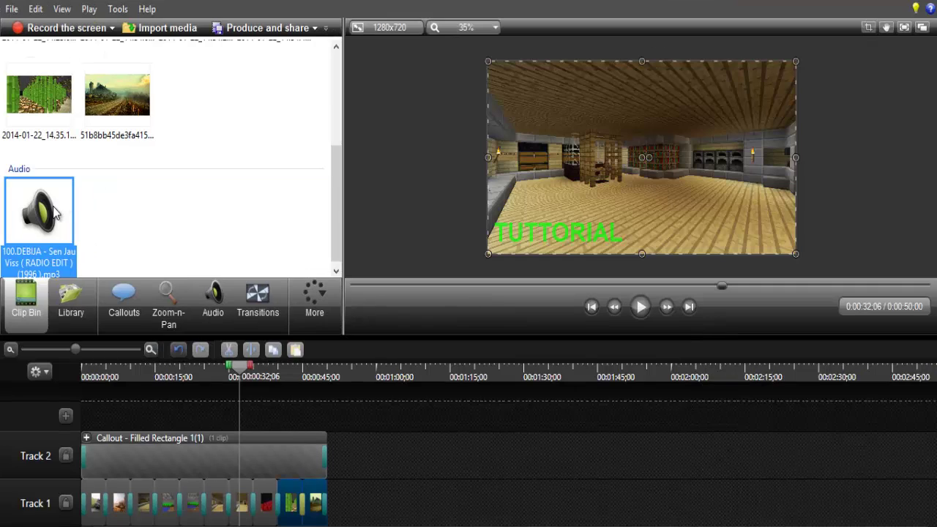
left_click_drag(257, 414, 257, 413)
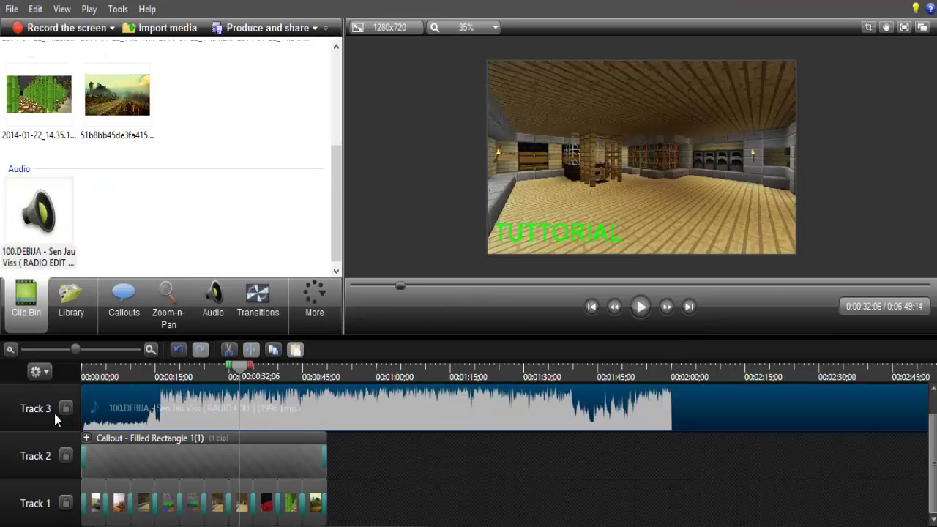
left_click(49, 350)
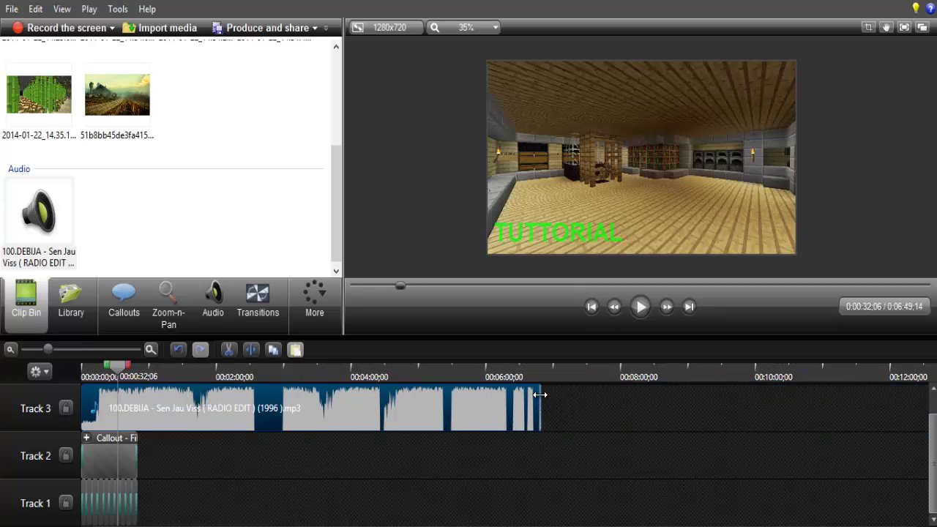
left_click_drag(540, 395, 137, 402)
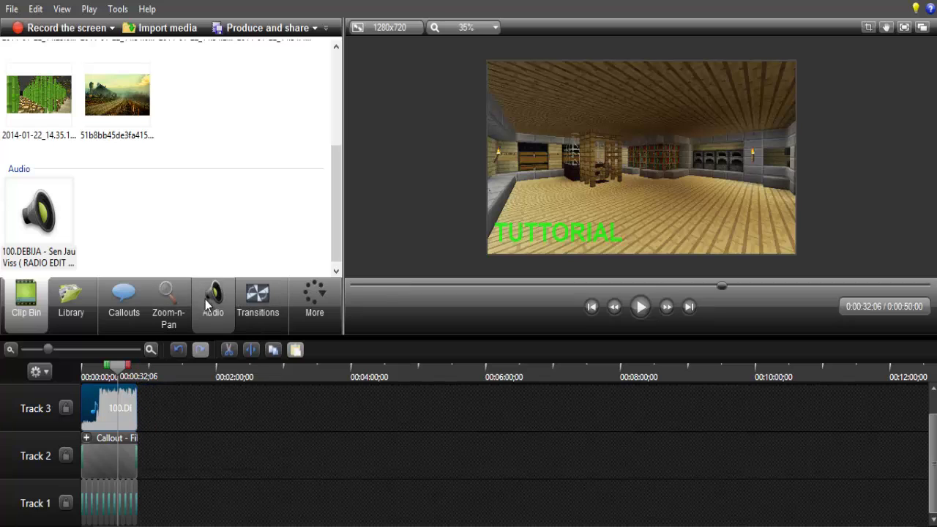
- Add an audio point at about 48 seconds on the Track 3 song and lower its end point to zero, fading the music out
left_click(212, 300)
left_click(135, 388)
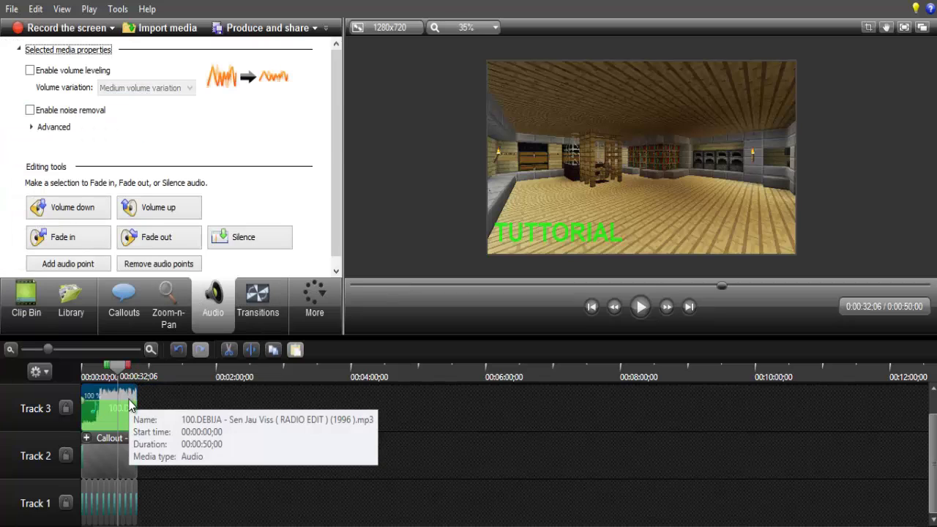
left_click_drag(63, 349, 100, 352)
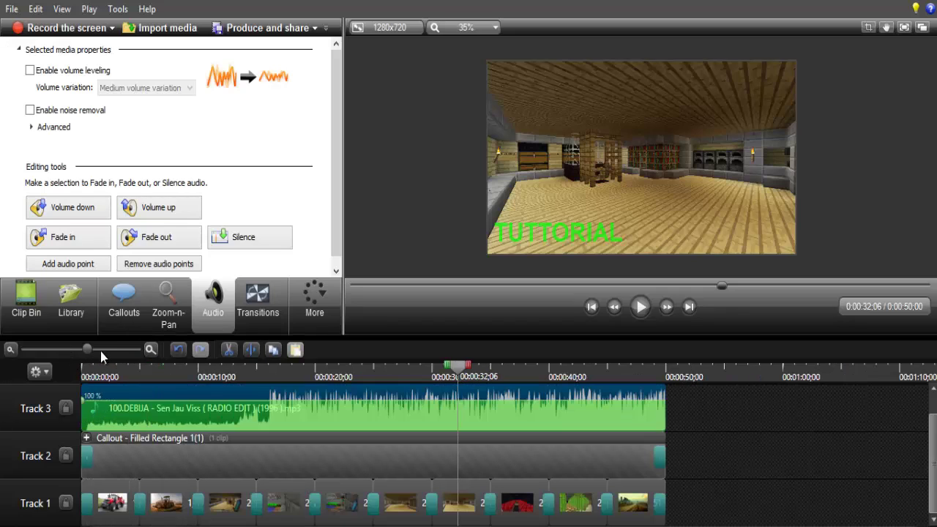
right_click(665, 406)
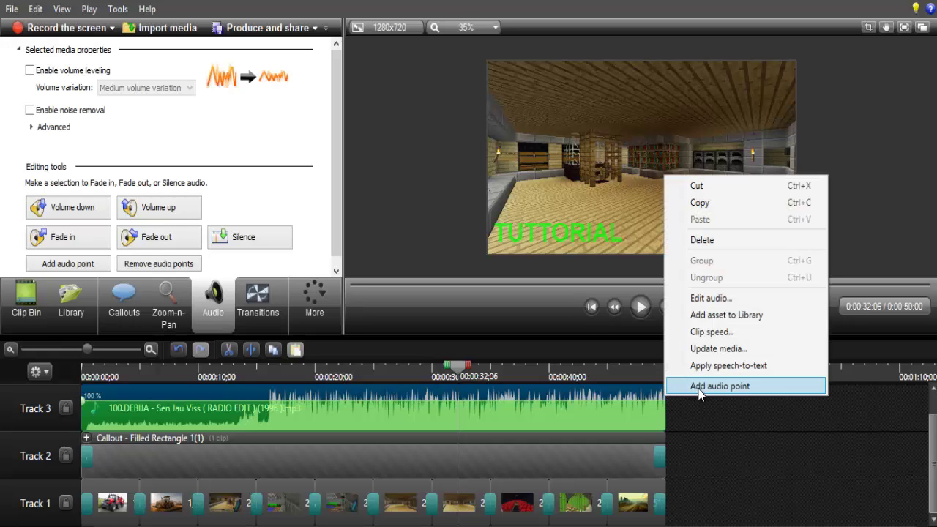
left_click(701, 388)
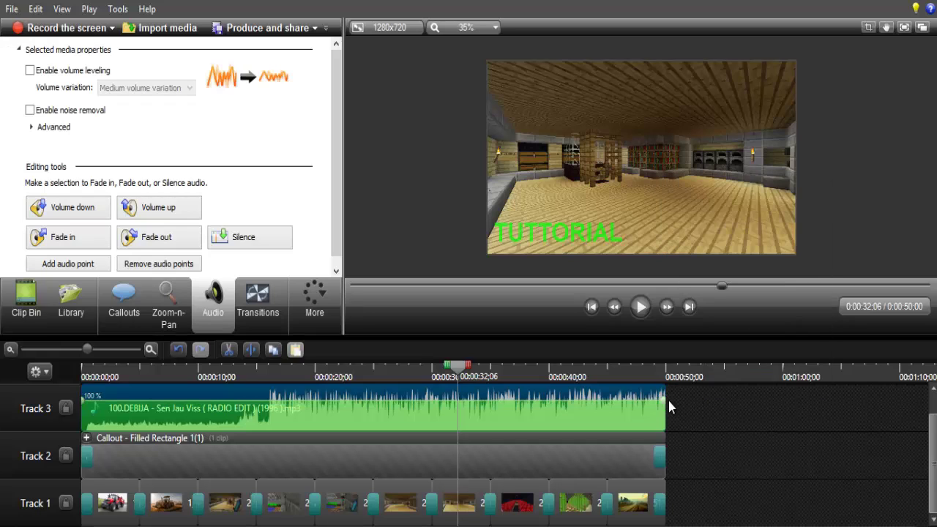
right_click(642, 401)
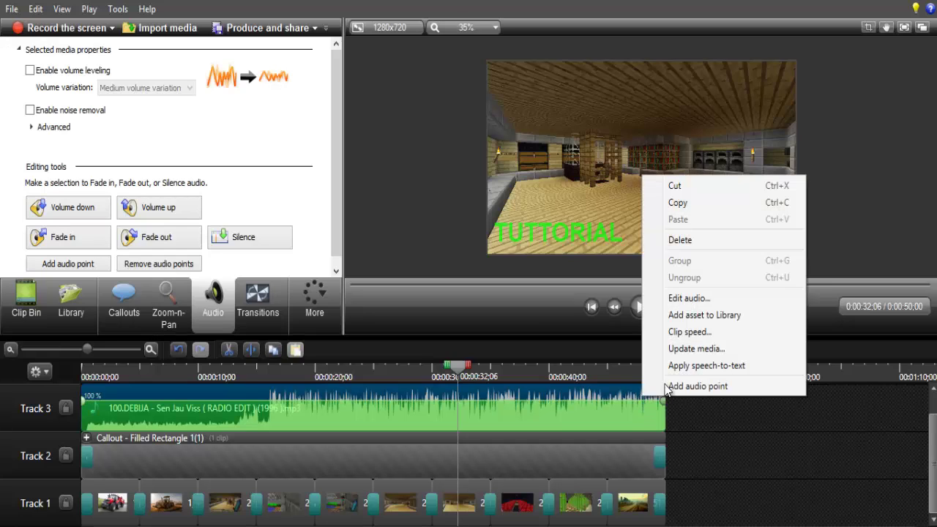
left_click(666, 385)
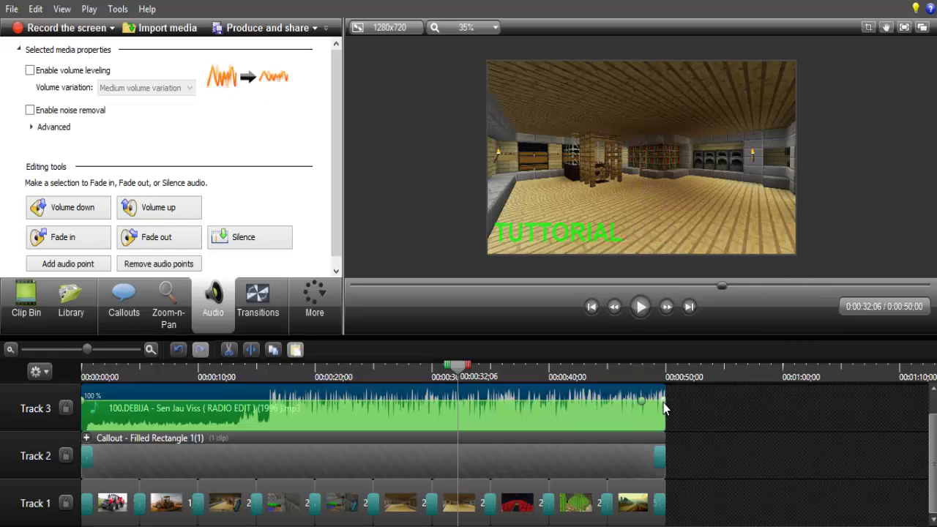
left_click_drag(663, 403, 666, 429)
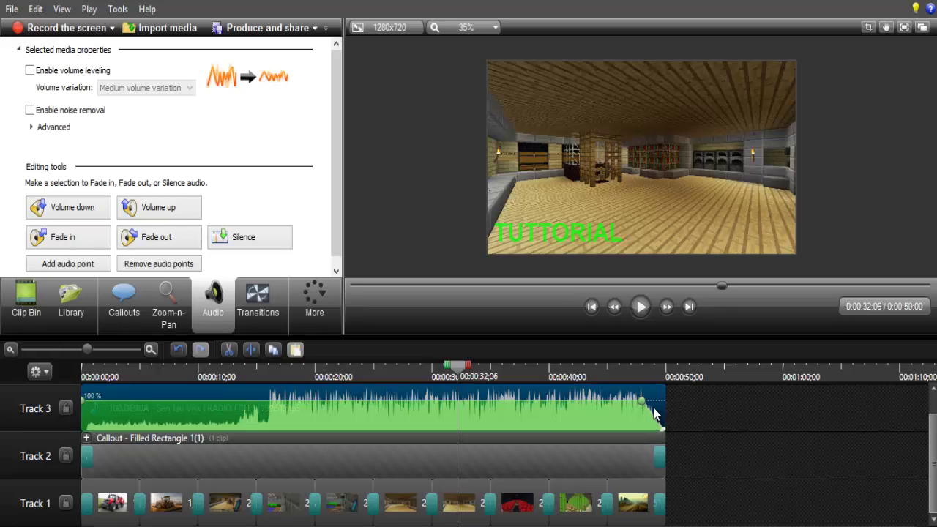
- Play the slideshow from about 47 seconds to the end to check the music's fade-out
left_click(633, 366)
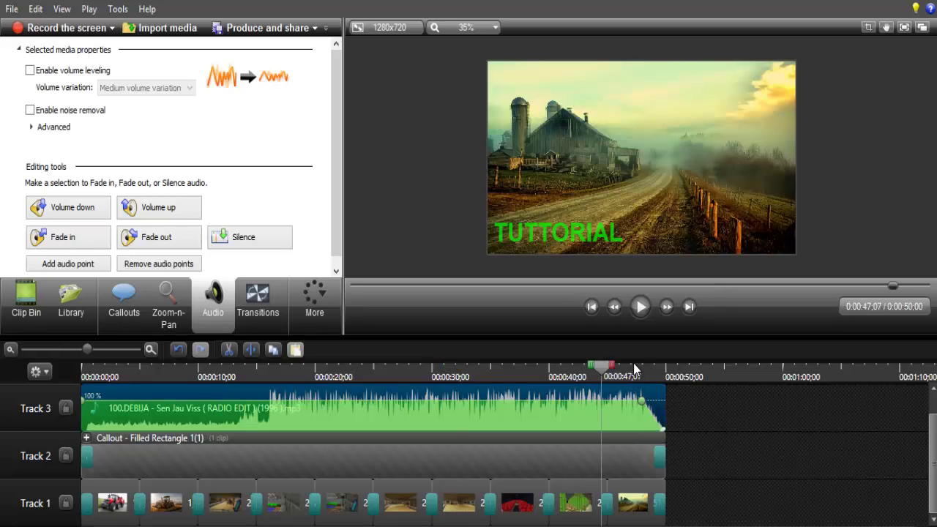
left_click(642, 306)
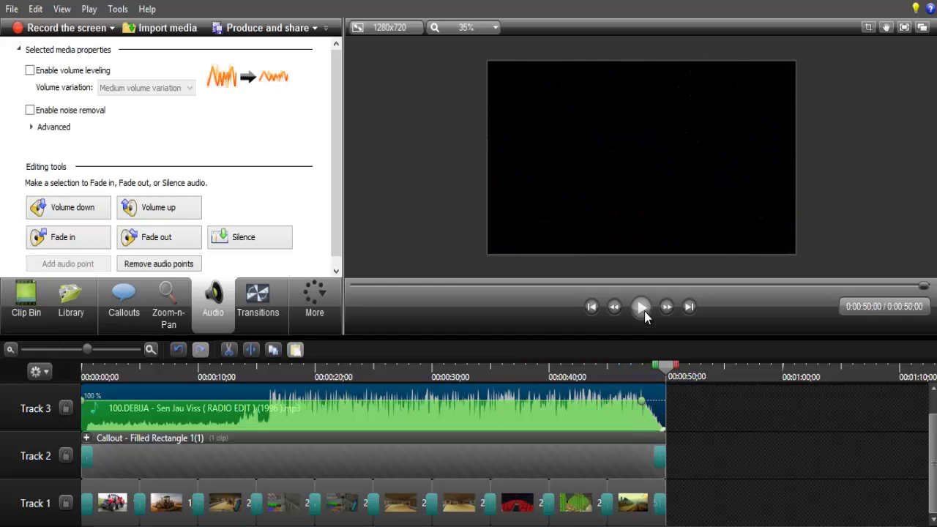
- Play the slideshow from the beginning and raise the system volume to listen to the background music
left_click(643, 309)
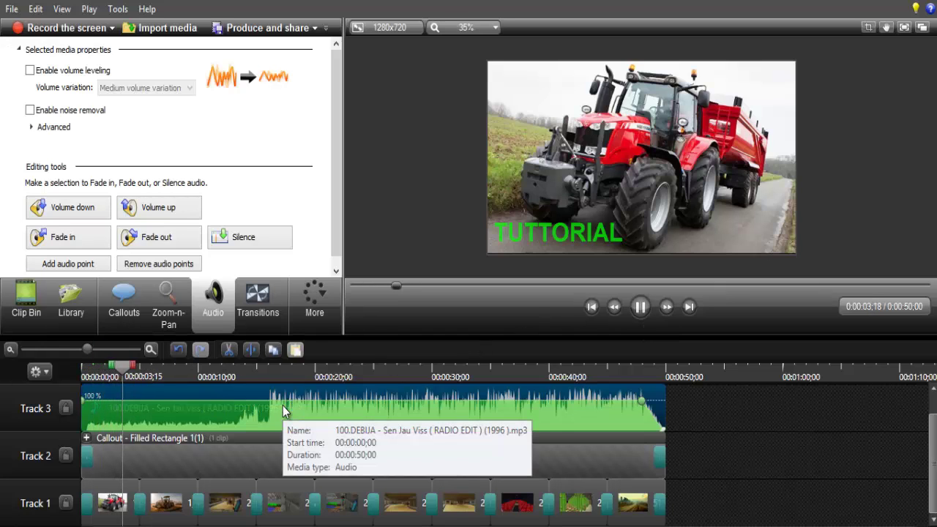
key("XF86AudioRaiseVolume")
key("XF86AudioRaiseVolume")
key("XF86AudioRaiseVolume")
key("XF86AudioRaiseVolume")
key("XF86AudioRaiseVolume")
key("XF86AudioRaiseVolume")
key("XF86AudioRaiseVolume")
key("XF86AudioRaiseVolume")
key("XF86AudioRaiseVolume")
key("XF86AudioRaiseVolume")
key("XF86AudioRaiseVolume")
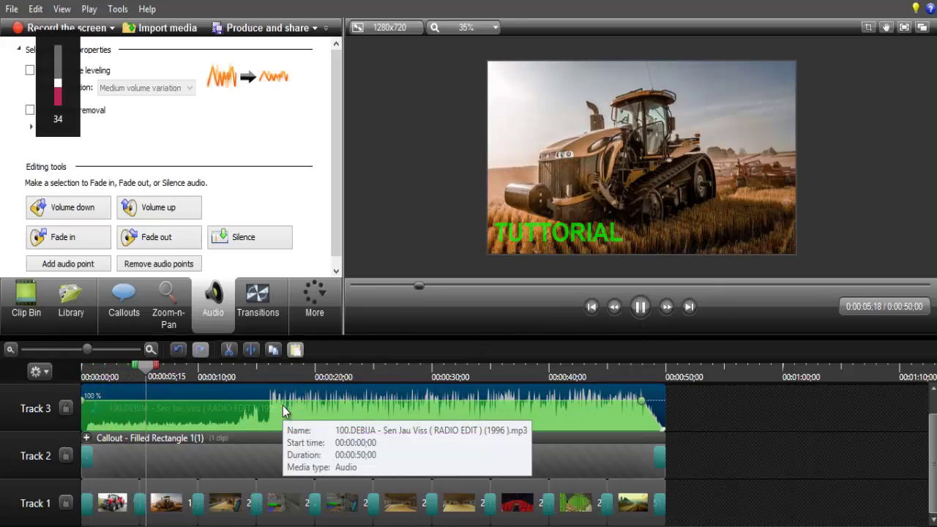
key("XF86AudioRaiseVolume")
key("XF86AudioRaiseVolume")
key("XF86AudioRaiseVolume")
key("XF86AudioRaiseVolume")
key("XF86AudioRaiseVolume")
key("XF86AudioRaiseVolume")
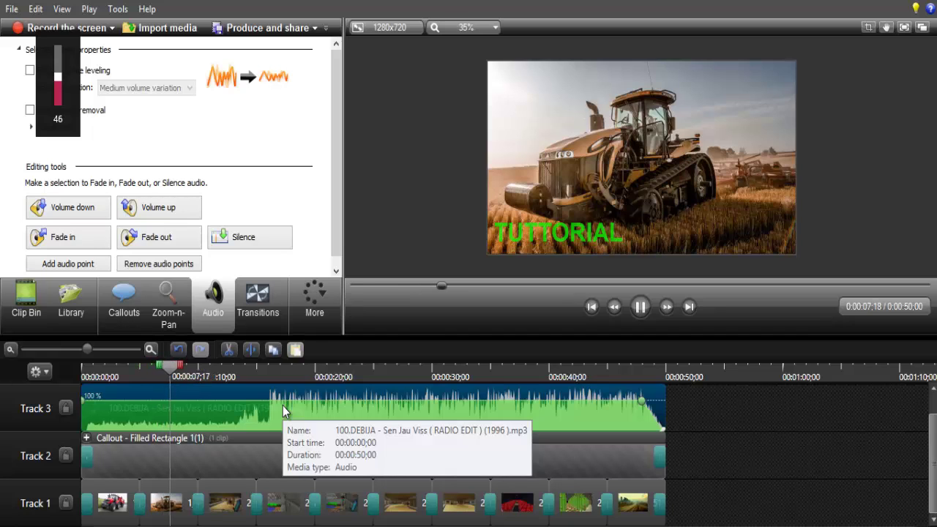
key("XF86AudioRaiseVolume")
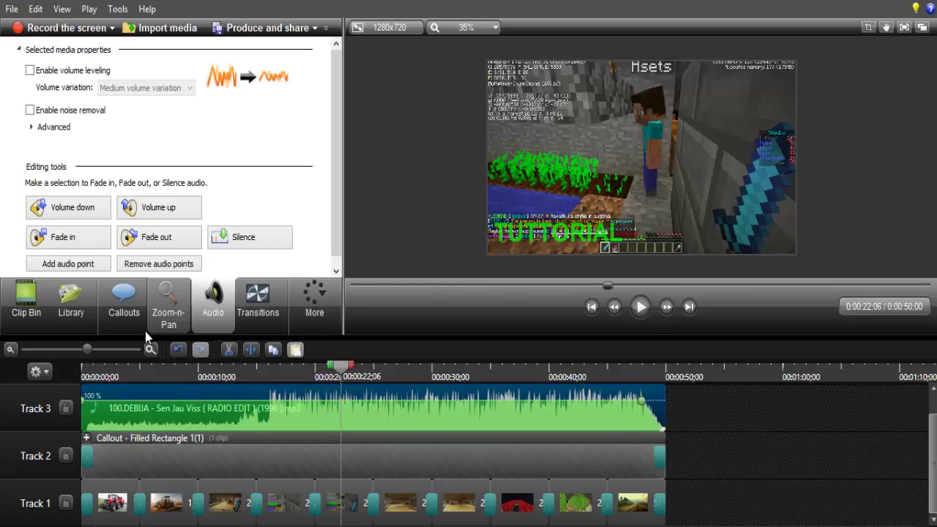
- Inspect the Text 1 clip inside the Track 2 callout group and add a Zoom-n-Pan animation at 0:00:22;06
left_click(172, 320)
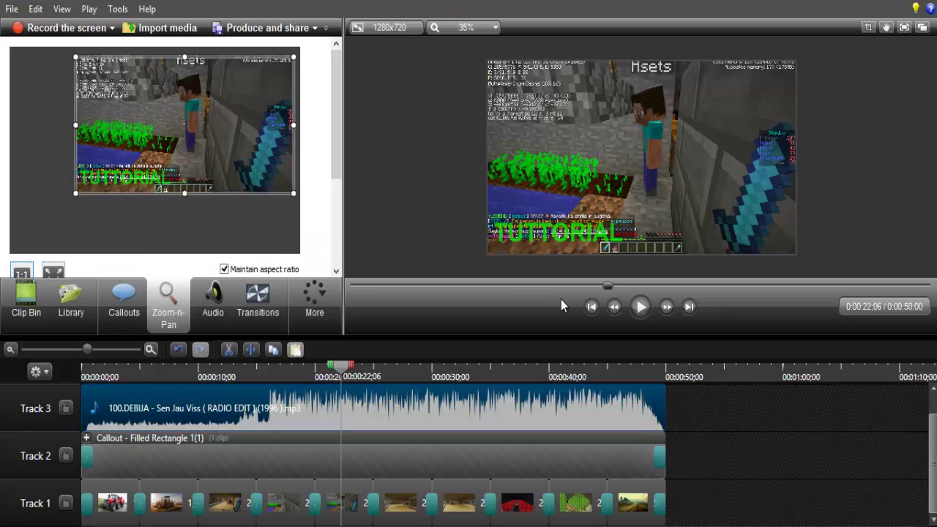
left_click(106, 457)
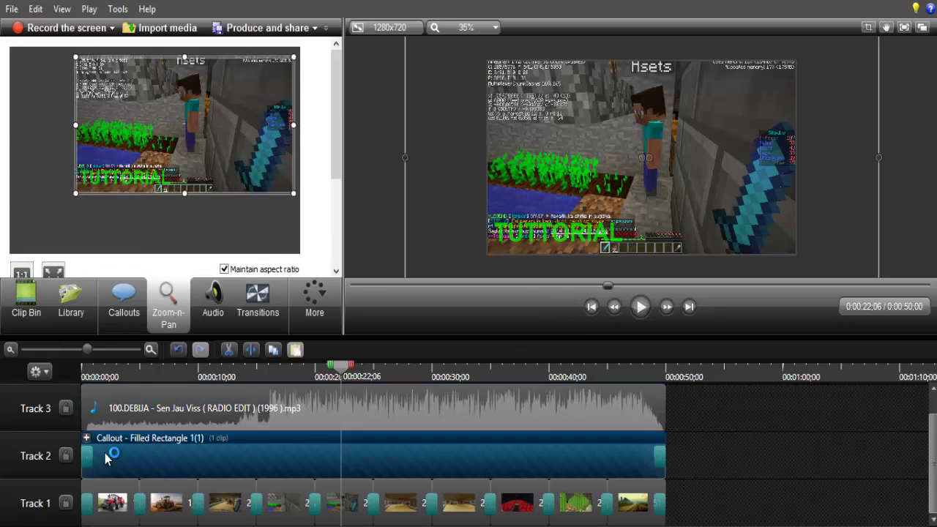
left_click(86, 438)
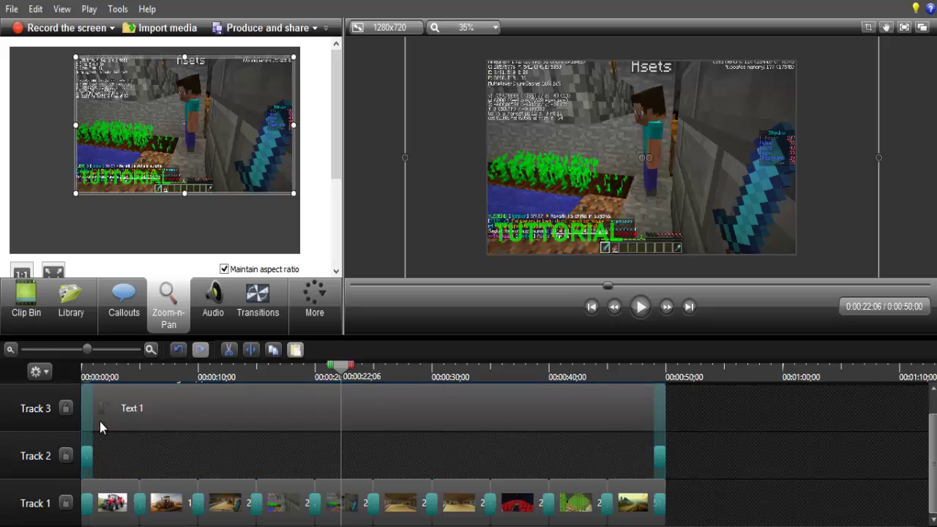
left_click(133, 407)
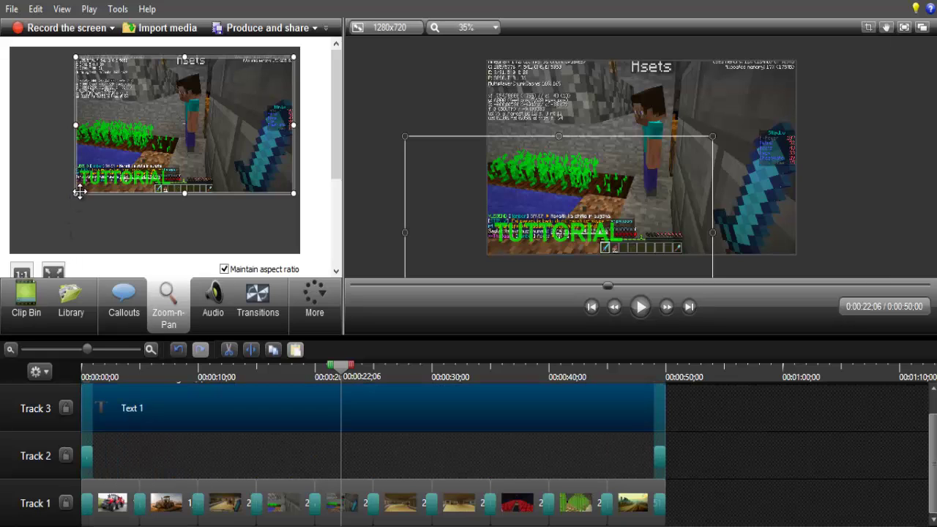
mouse_move(76, 194)
left_mouse_down()
mouse_move(101, 183)
mouse_move(76, 194)
left_mouse_up()
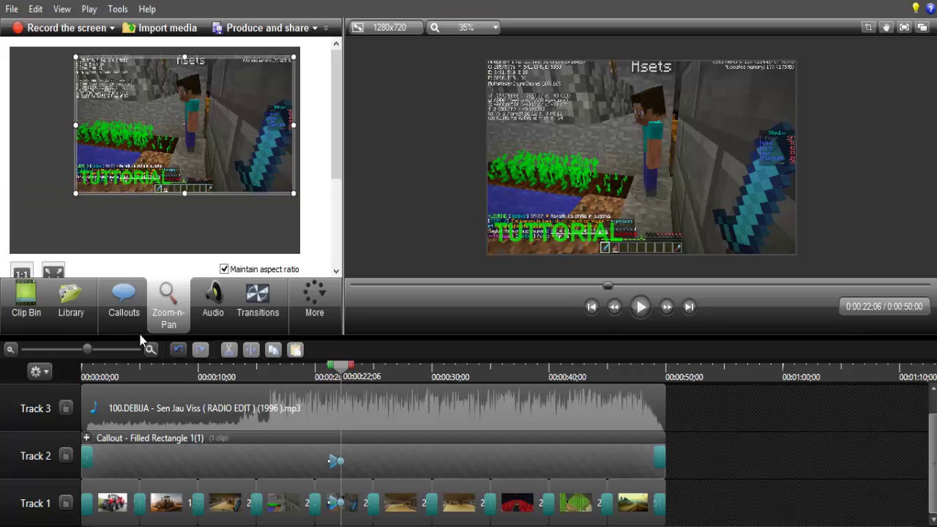
- Move the callout's zoom animation to the start of Track 2 and shift the TUTTORIAL callout slightly upward on the canvas
left_click(332, 467)
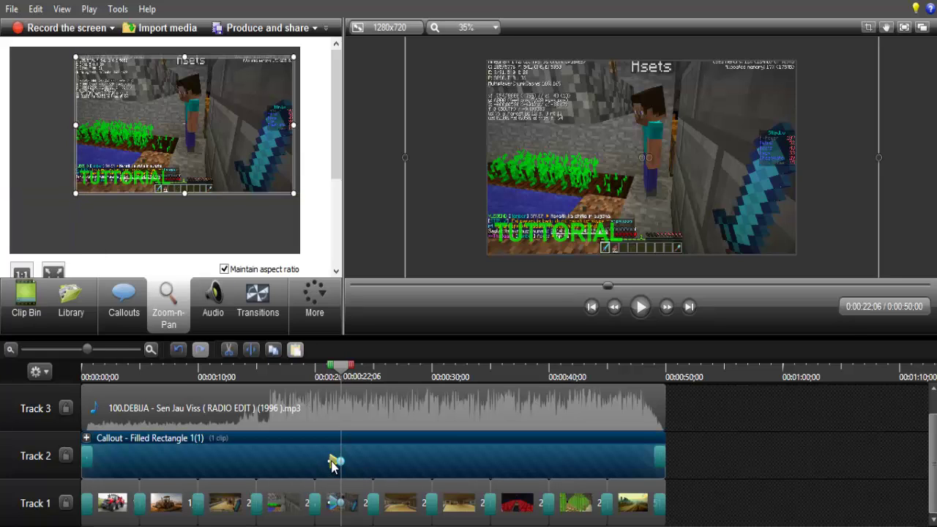
mouse_move(332, 465)
left_mouse_down()
mouse_move(335, 457)
mouse_move(83, 460)
mouse_move(72, 469)
mouse_move(627, 461)
mouse_move(663, 500)
mouse_move(148, 463)
mouse_move(64, 475)
mouse_move(89, 469)
left_mouse_up()
left_click_drag(604, 213, 595, 195)
left_click_drag(628, 146, 607, 185)
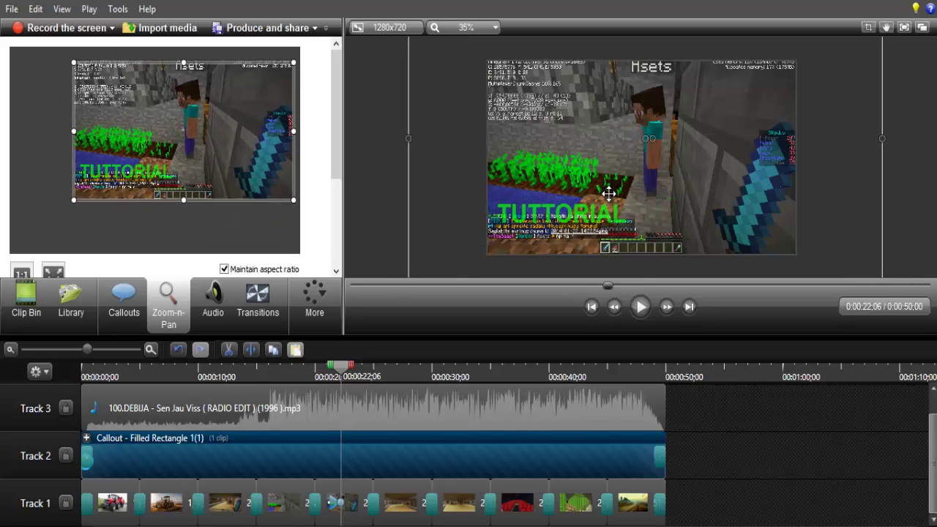
- Stretch the callout's animation on Track 2 so it runs from the start to the end of the 50-second clip
left_click(123, 349)
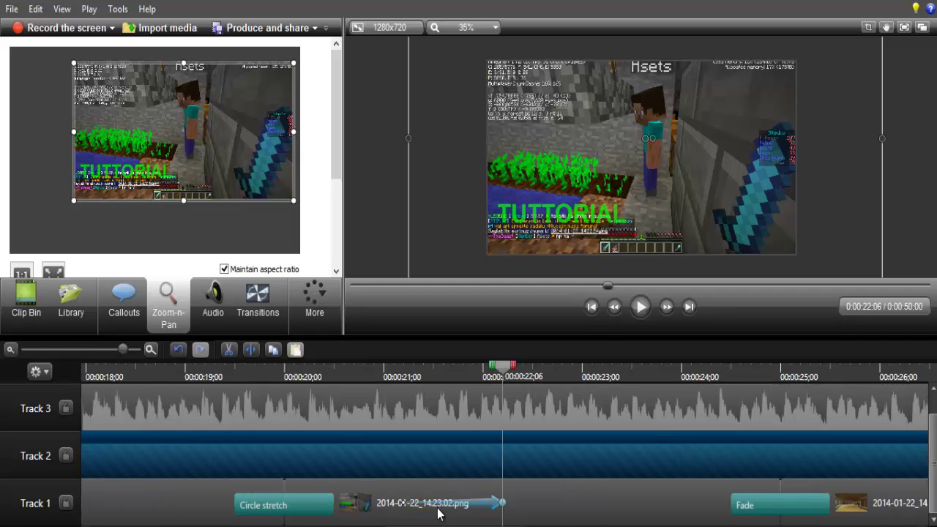
scroll(439, 514, "left", 5)
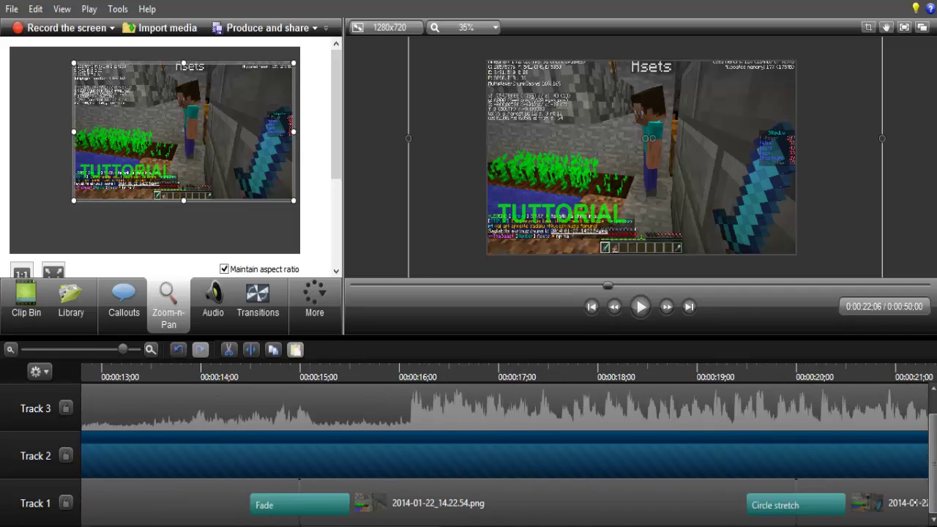
scroll(913, 503, "left", 10)
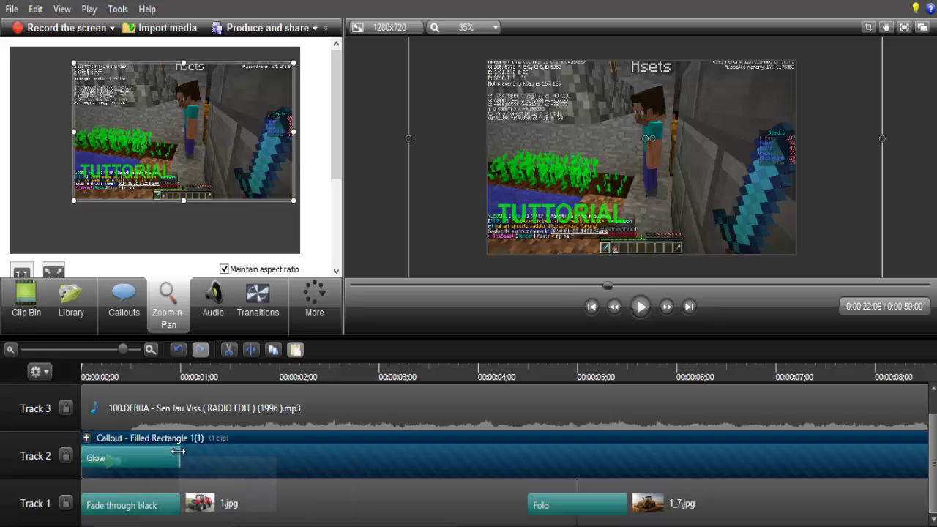
left_click_drag(180, 453, 758, 460)
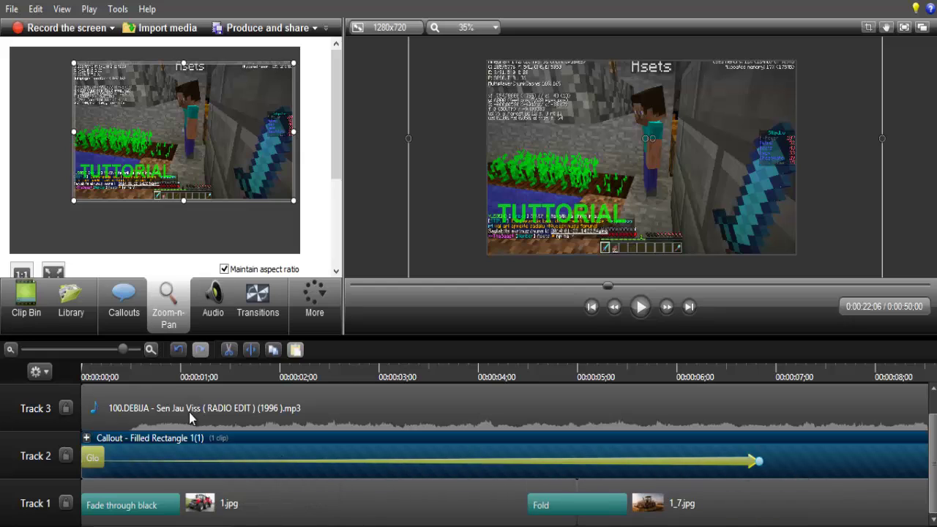
left_click(56, 351)
left_click_drag(188, 457, 825, 452)
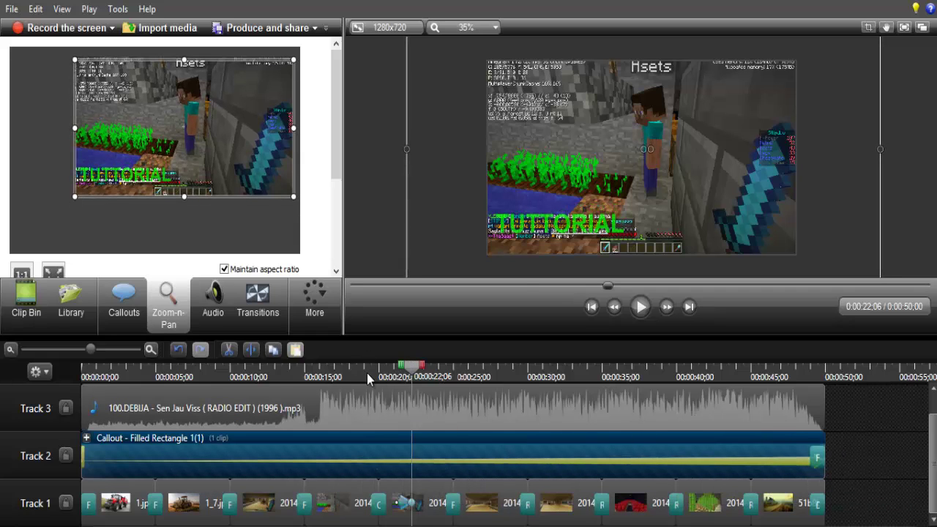
- Play the slideshow from the beginning for about four seconds to preview the callout's movement, and pause it
left_click_drag(367, 373, 85, 391)
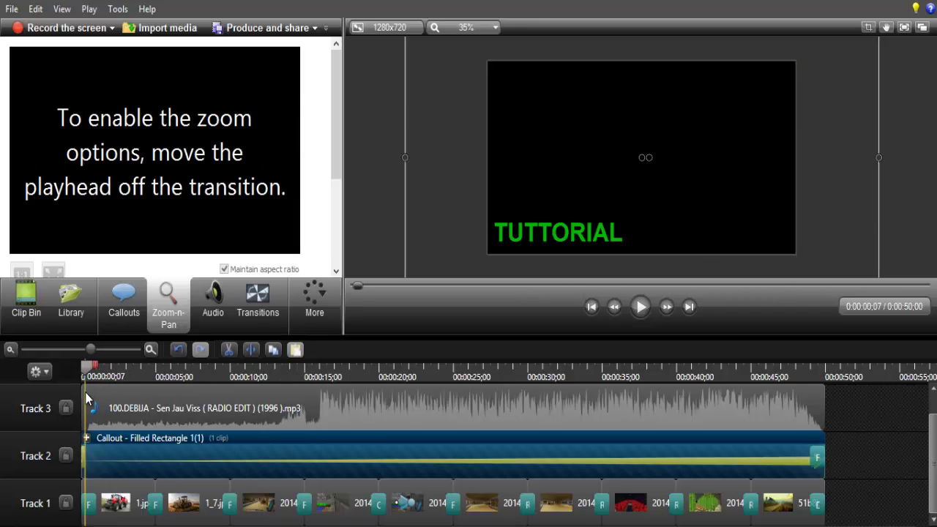
left_click(639, 316)
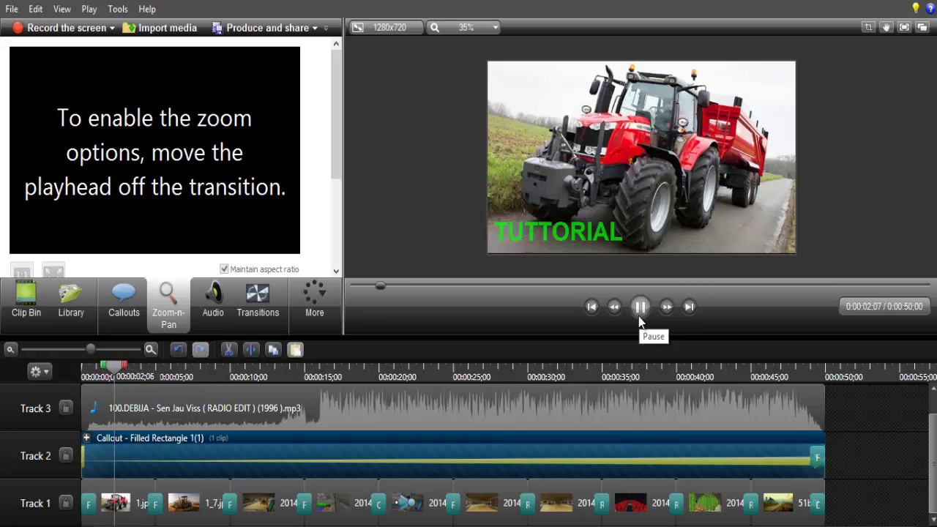
left_click(638, 316)
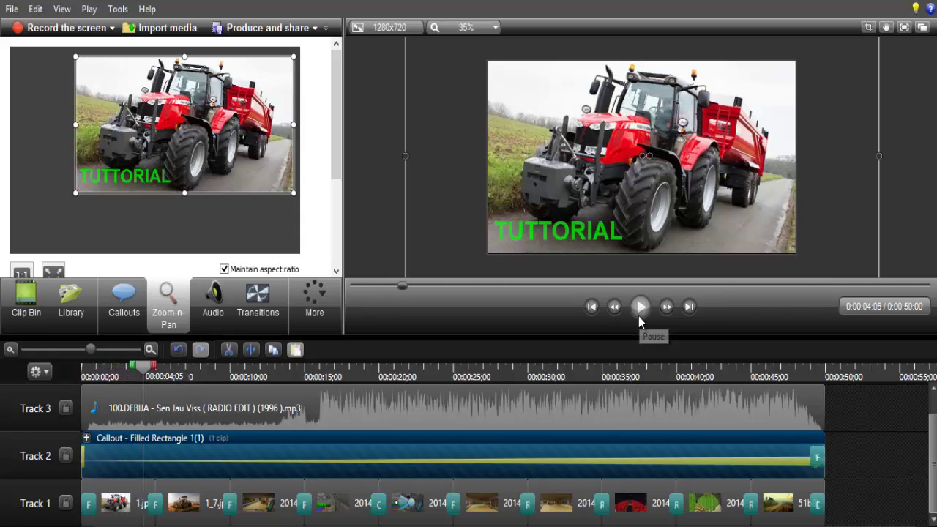
- Edit the callout's animation at 0:00:47;08, setting its rotation to Z -35 and Y -30
right_click(760, 461)
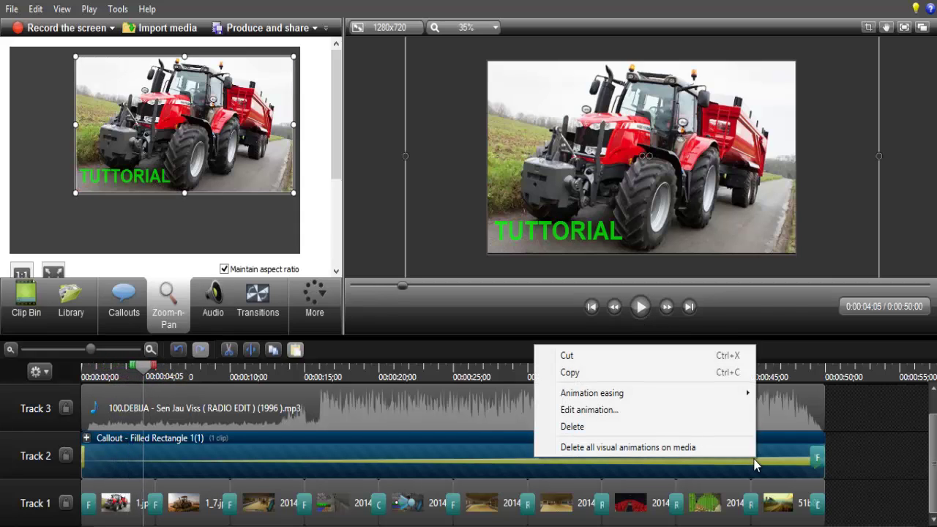
left_click(587, 411)
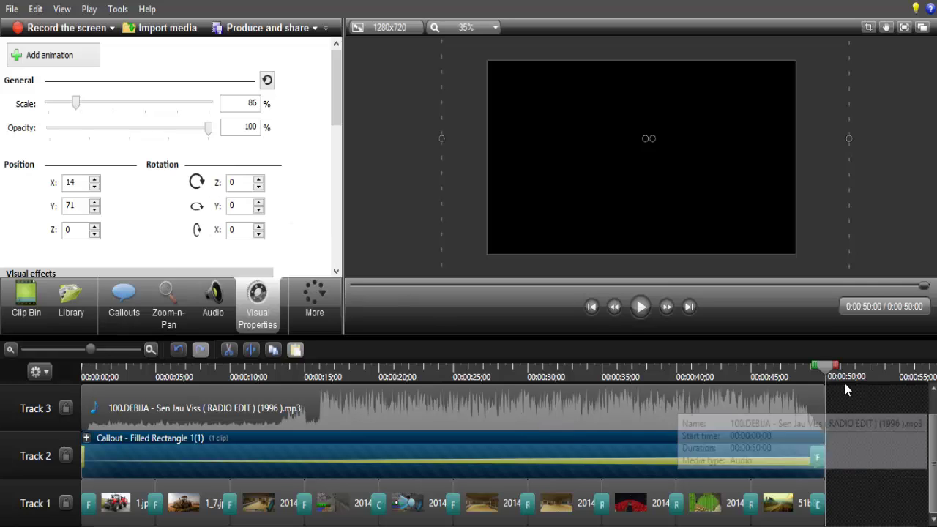
left_click_drag(816, 375, 782, 377)
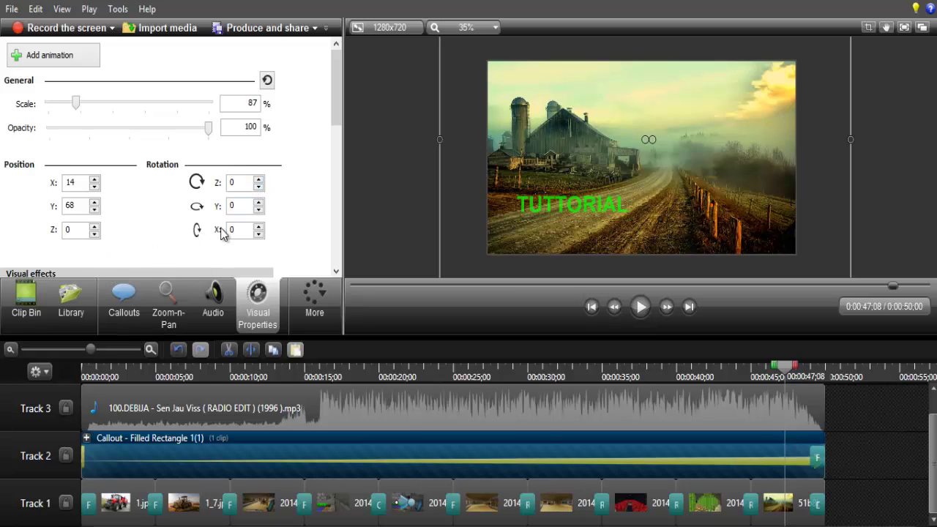
left_click_drag(258, 183, 262, 210)
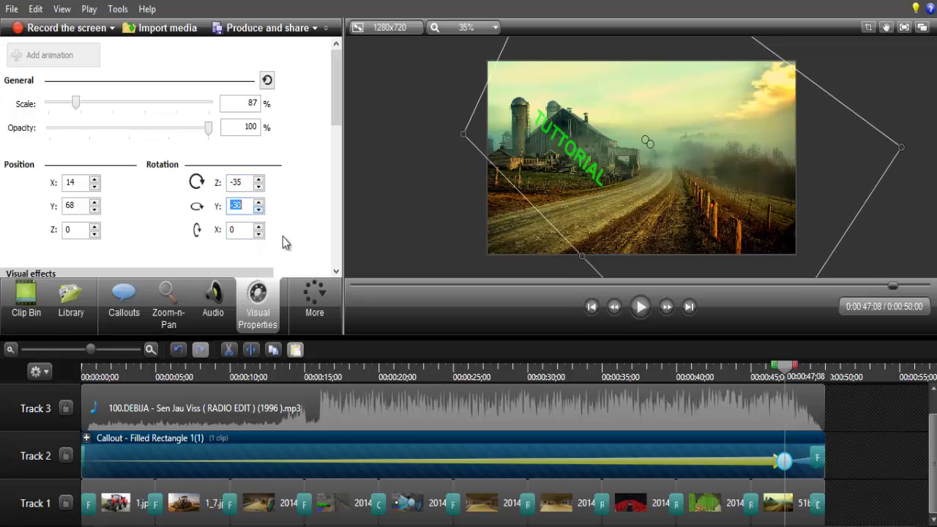
- Remove the callout's short second animation near the end and stretch the rotation animation to the end of the 50-second clip
left_click(780, 461)
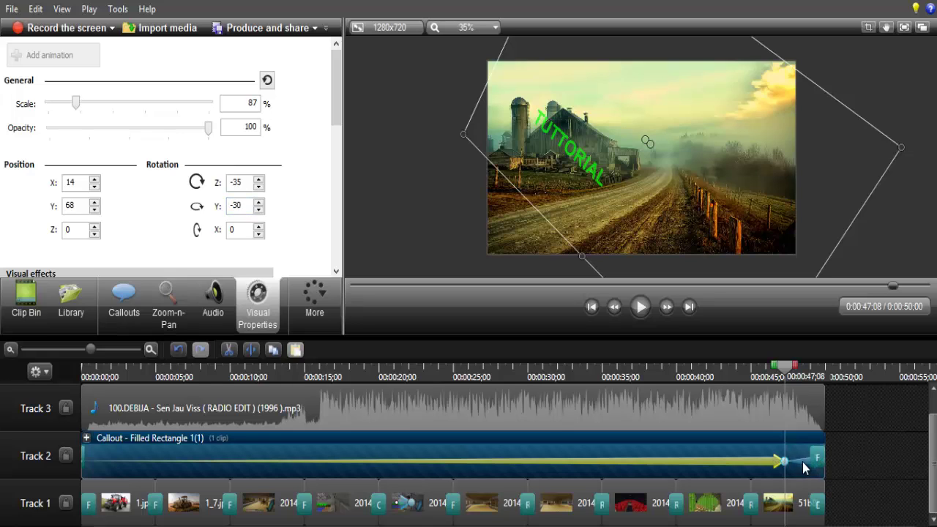
left_click_drag(785, 463, 564, 461)
left_click(803, 469)
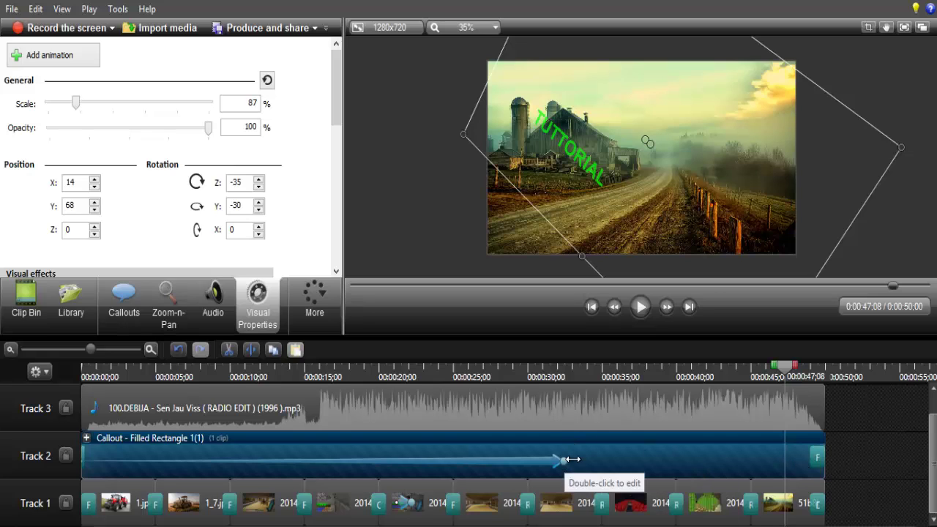
left_click_drag(565, 460, 873, 477)
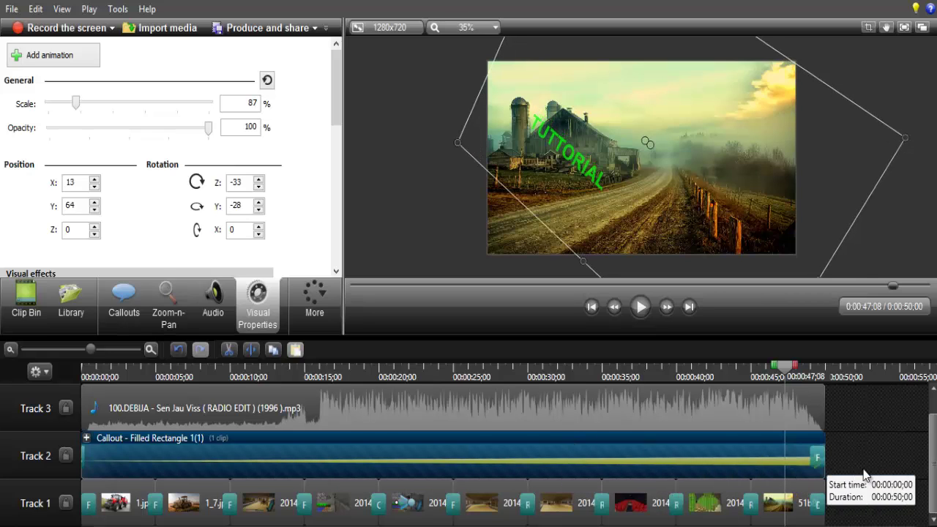
- Add a callout animation at 0:00:15;10 with its Z rotation set to 380
left_click(309, 371)
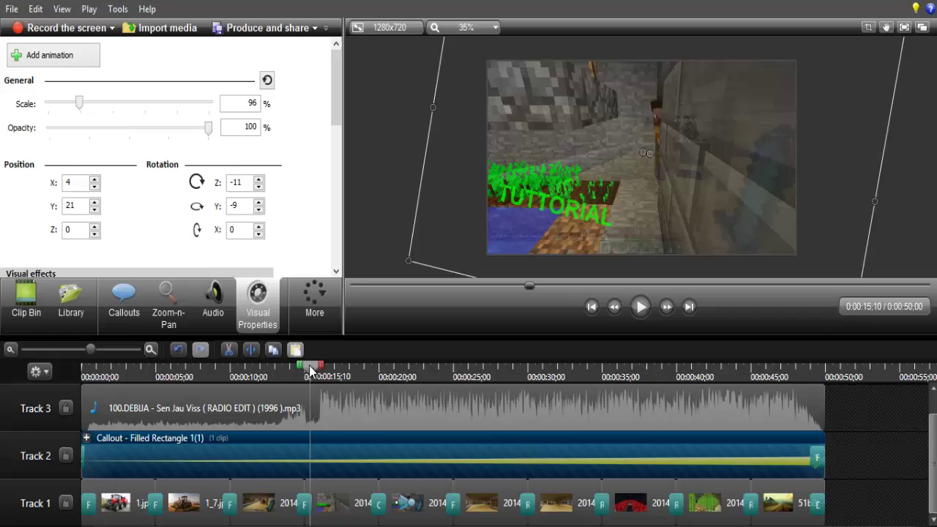
left_click(257, 179)
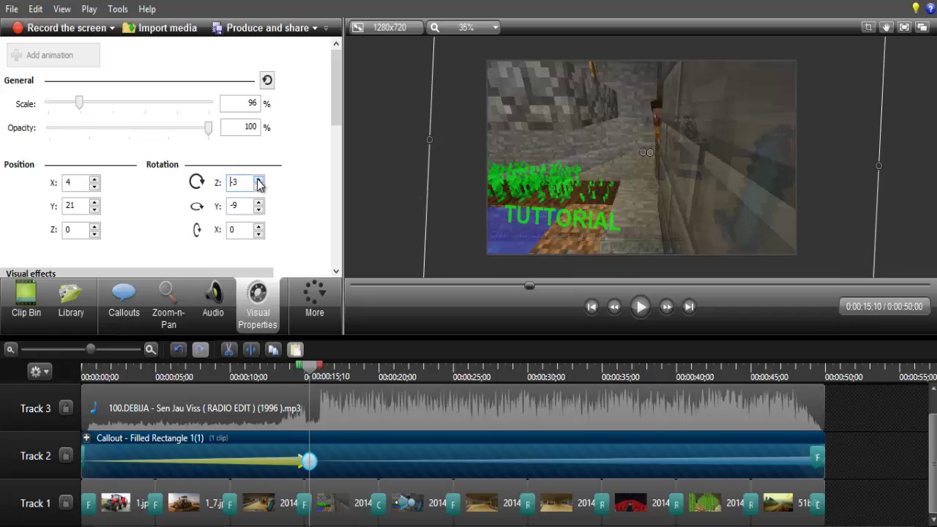
left_click(257, 180)
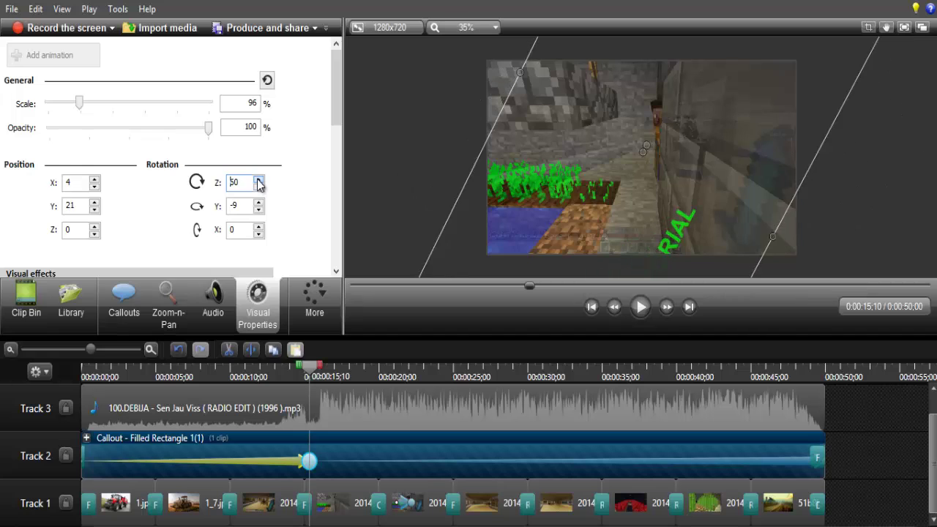
left_click(257, 179)
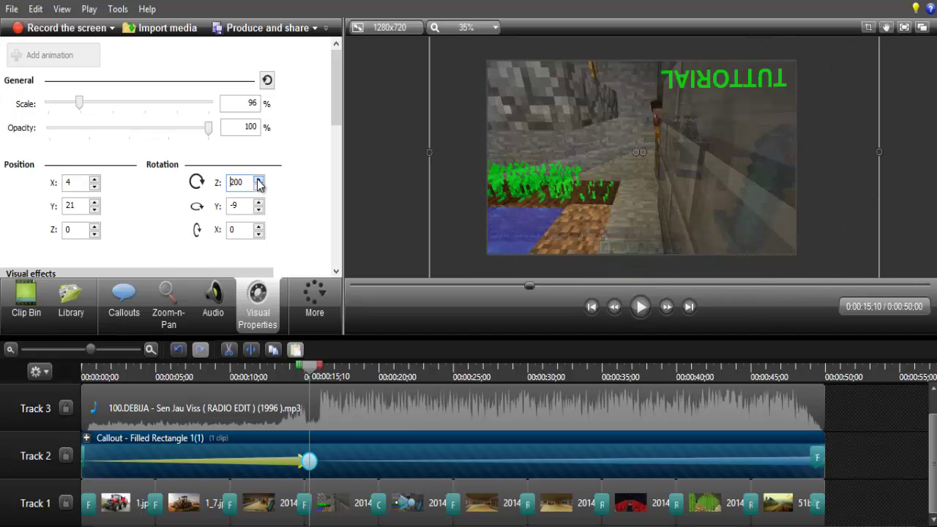
left_click(257, 180)
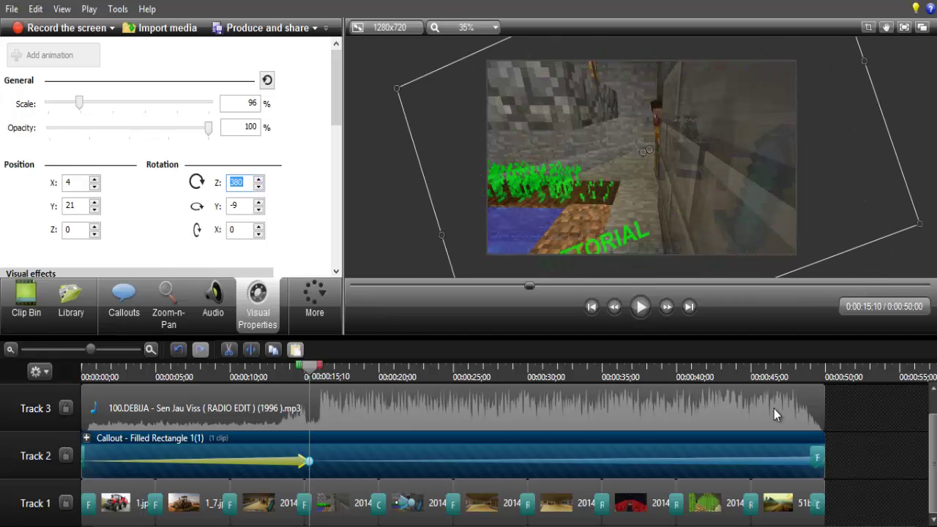
- Replace the callout's second animation by stretching the 380-degree rotation animation to the clip's end, and preview it from 0:00:15;10
left_click(803, 464)
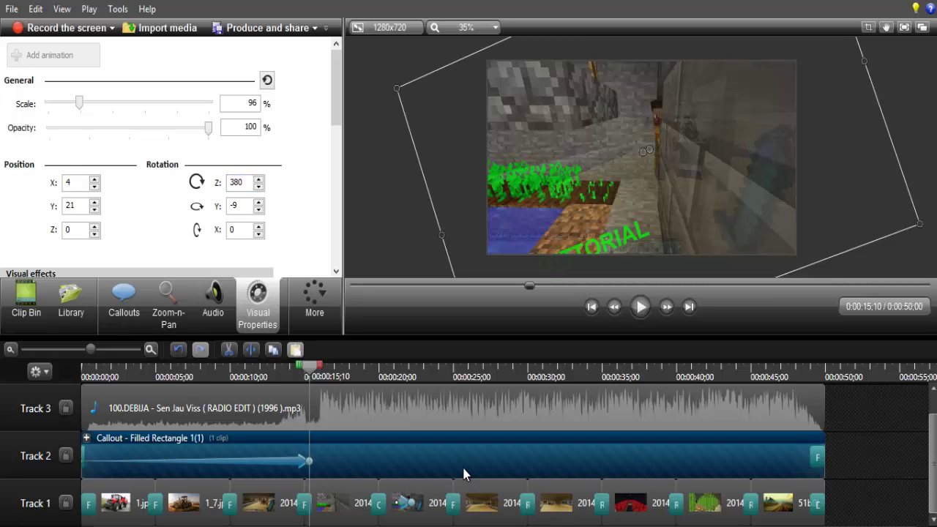
left_click_drag(310, 459, 838, 477)
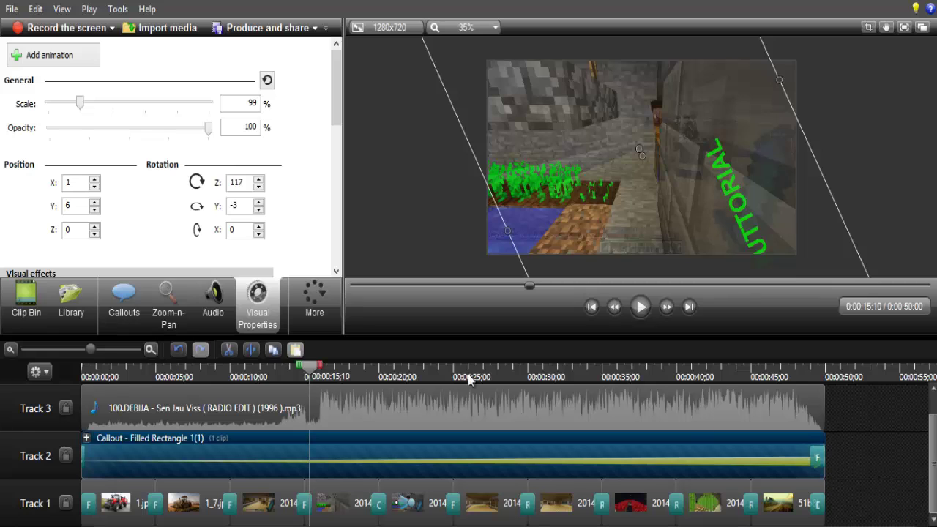
left_click(645, 316)
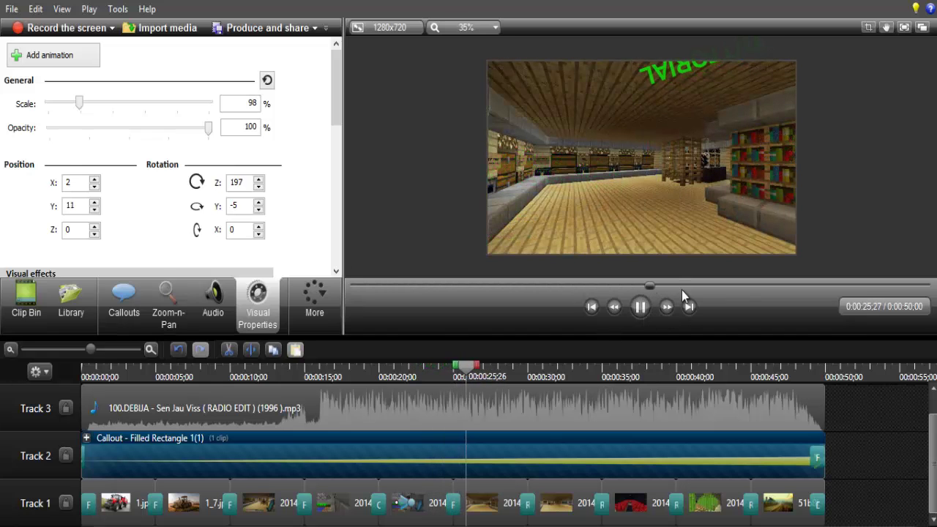
left_click(640, 306)
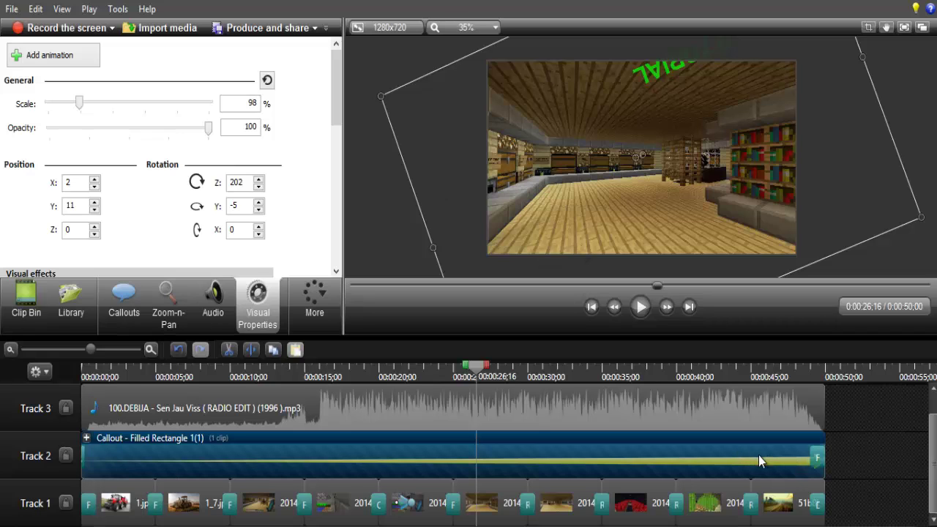
- Shorten the callout's animation so it ends at about 0:00:32;25, keeping the callout clip 50 seconds long
key("ctrl+End")
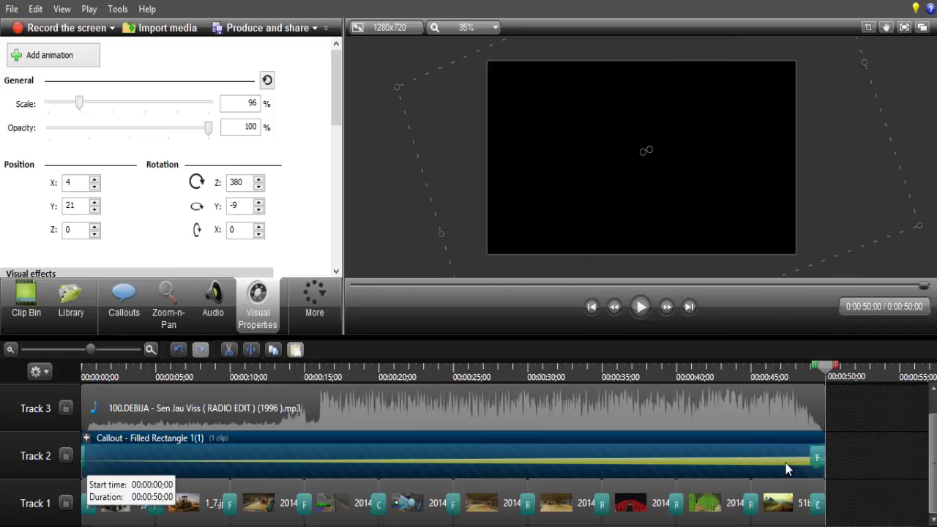
left_click_drag(823, 437, 894, 446)
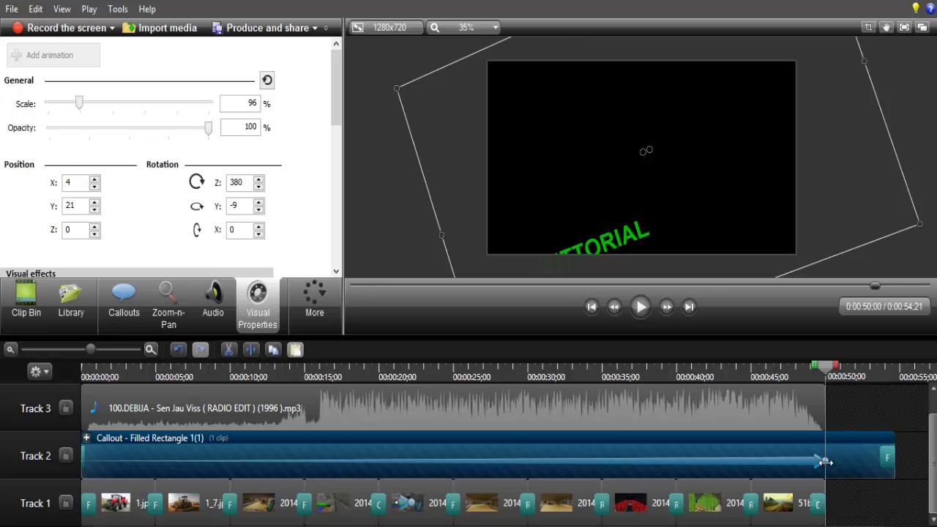
left_click_drag(824, 460, 566, 461)
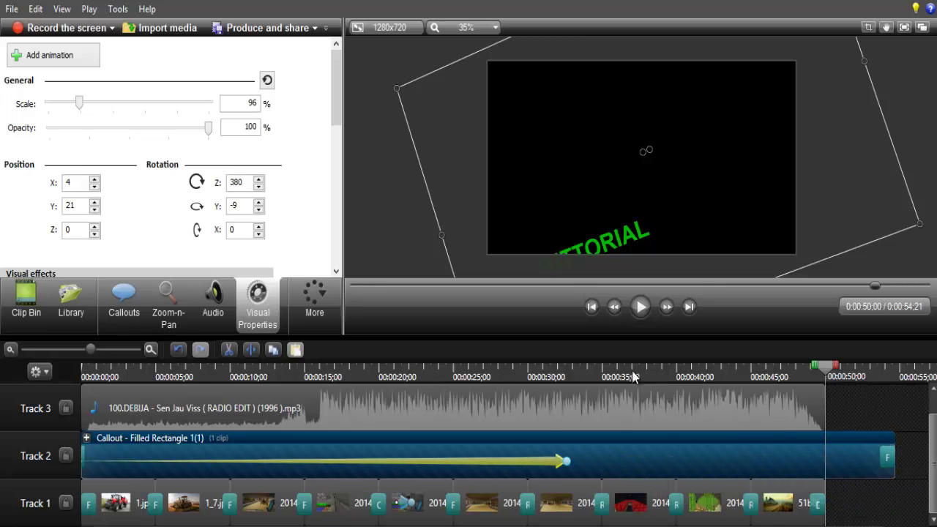
left_click(571, 371)
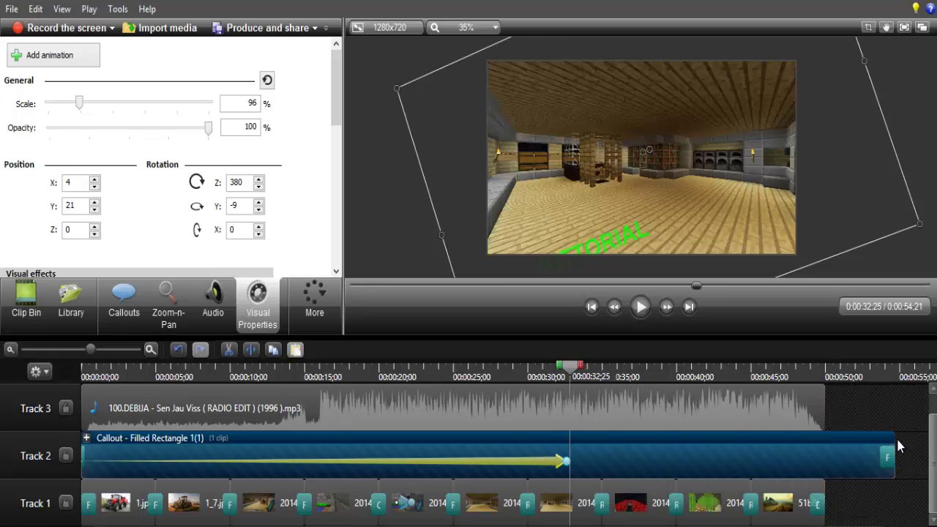
left_click_drag(893, 437, 596, 450)
left_click_drag(814, 451, 824, 451)
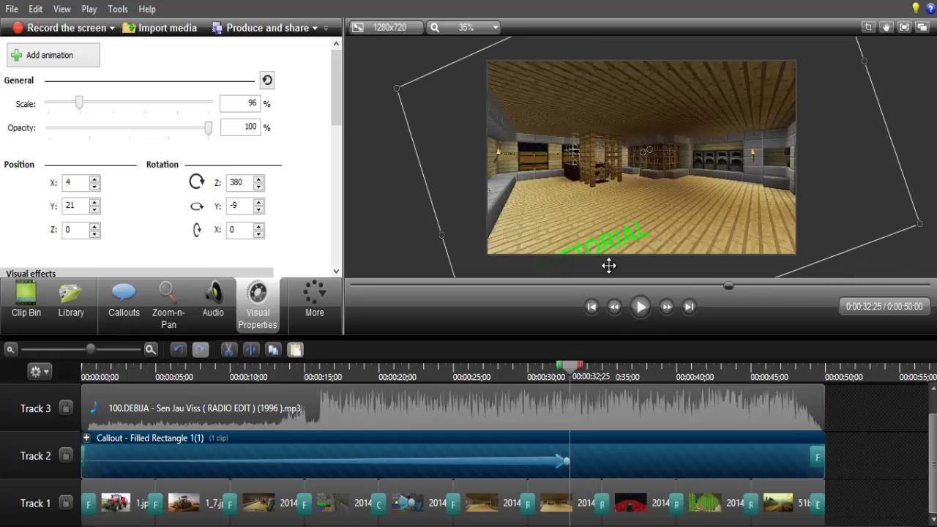
- Scale the callout to about 68% at 0:00:32;25, reposition it around X -132, Y 70, and rotate it to about Z -1267
left_click_drag(402, 97, 743, 210)
left_click(759, 228)
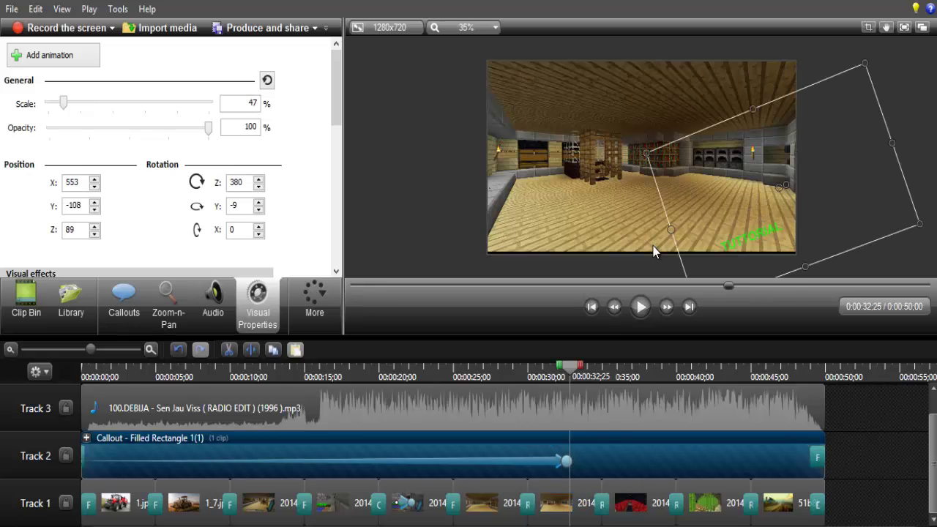
left_click(612, 202)
left_click(744, 235)
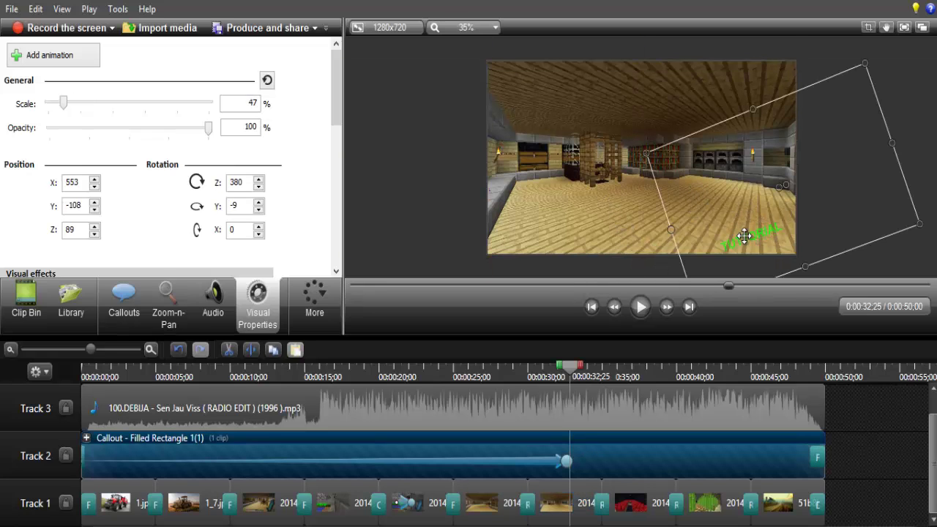
left_click_drag(745, 234, 569, 178)
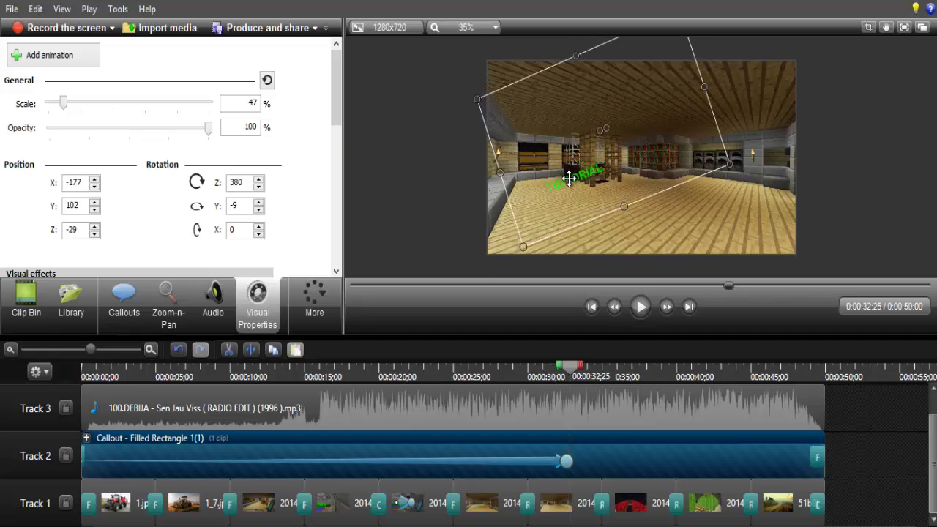
left_click_drag(524, 247, 486, 341)
left_click_drag(629, 139, 542, 212)
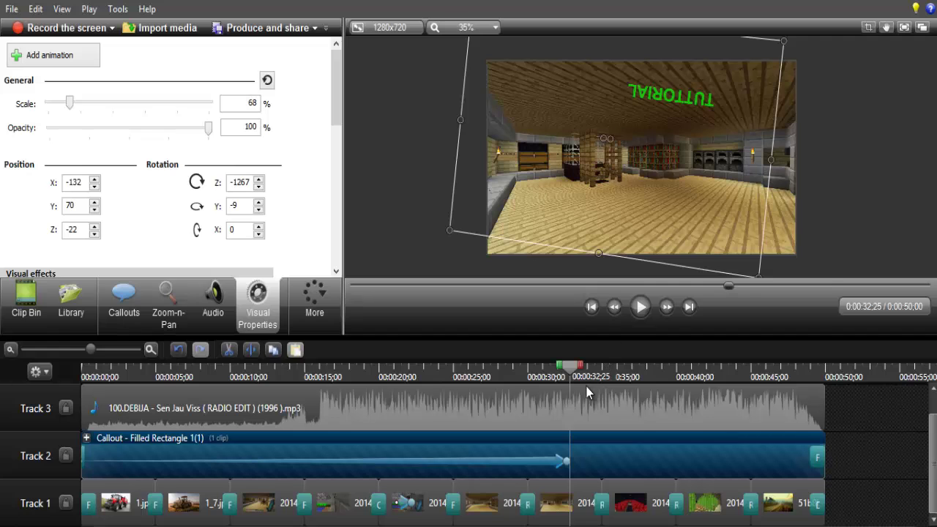
- Stretch the callout's animation to the end of the 50-second clip and preview it from about 0:00:26;22 to 0:00:41;14
left_click_drag(565, 460, 818, 459)
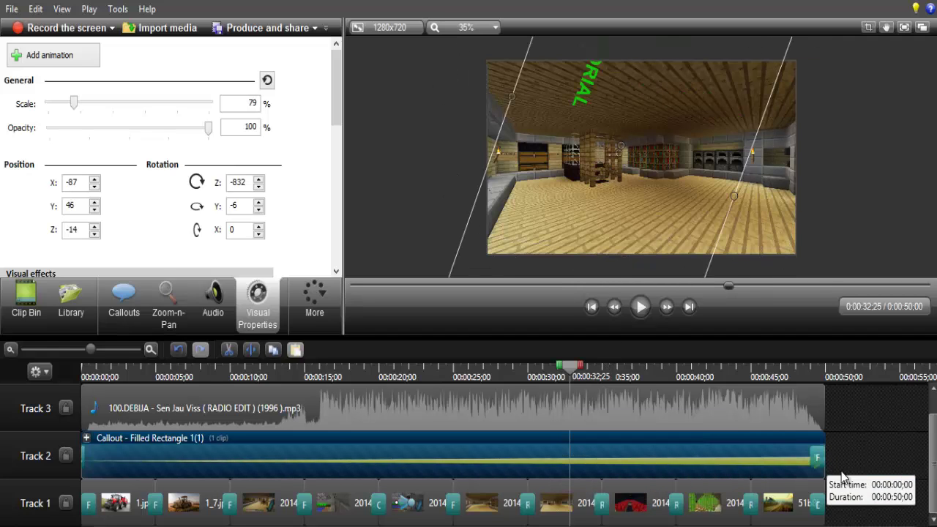
left_click_drag(571, 367, 479, 383)
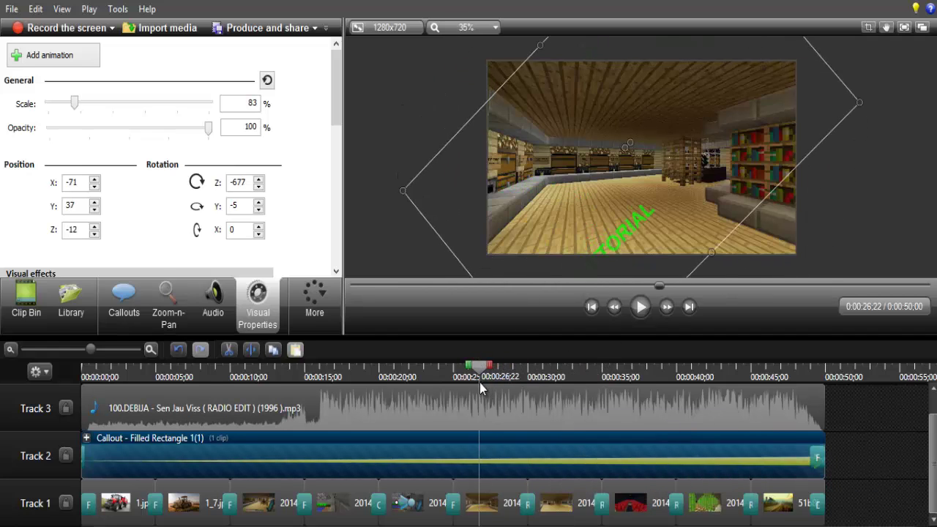
left_click(638, 308)
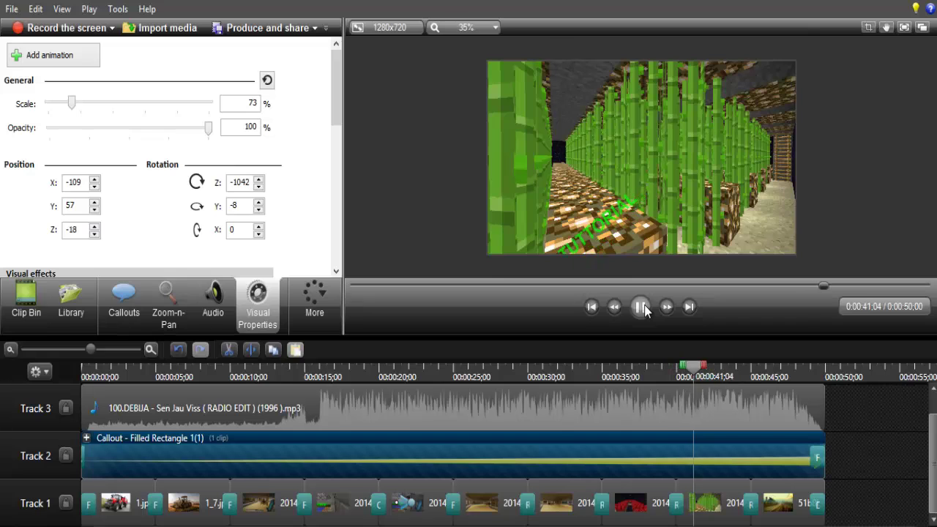
left_click(641, 307)
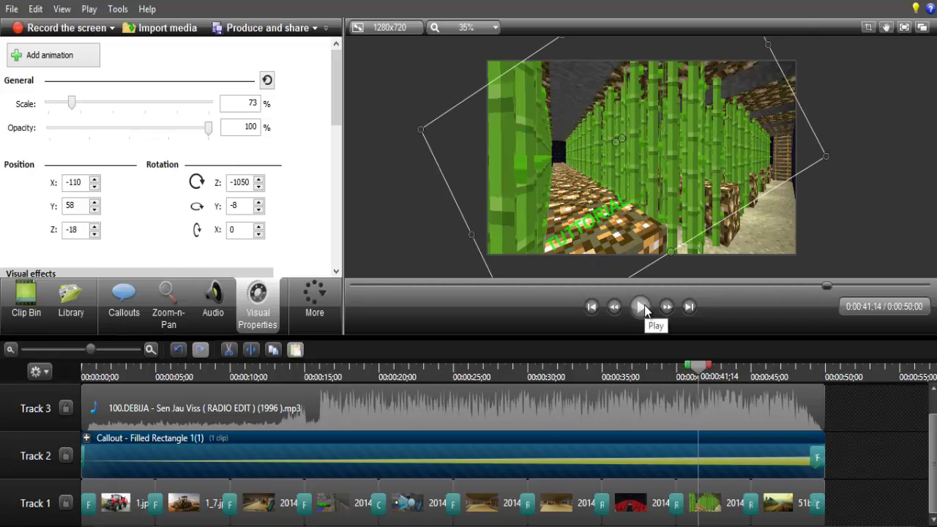
left_click(308, 303)
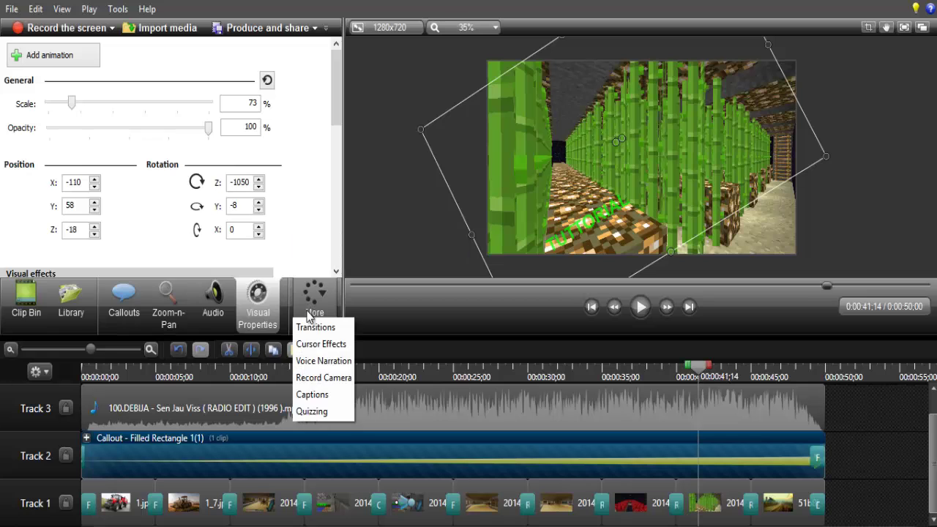
left_click(342, 237)
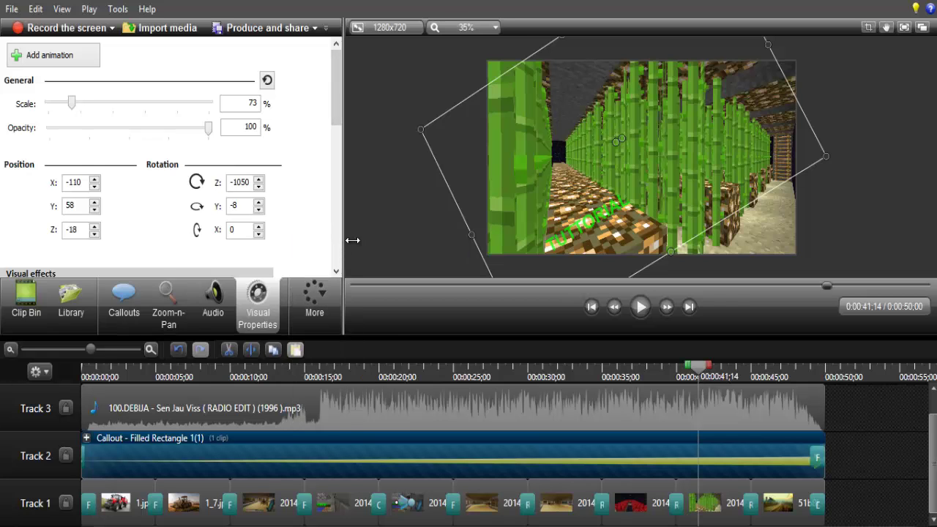
left_click_drag(353, 240, 330, 285)
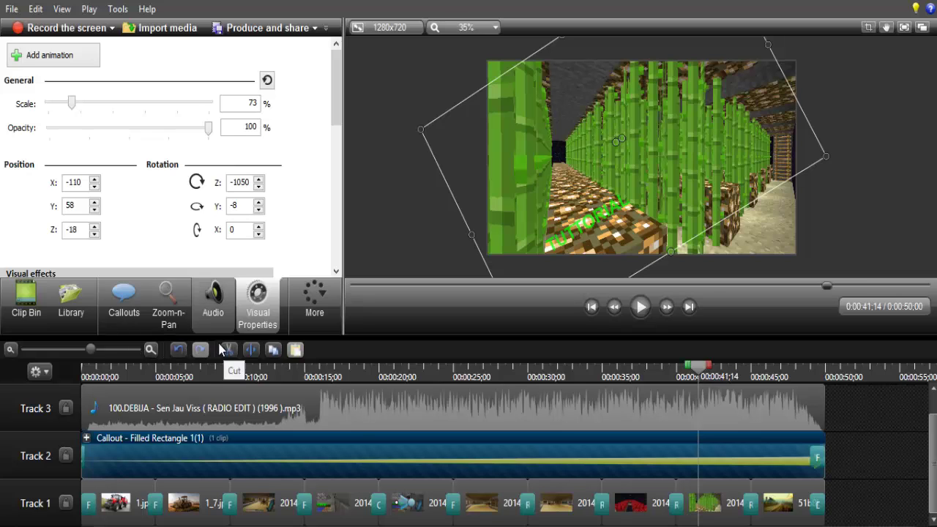
left_click(212, 296)
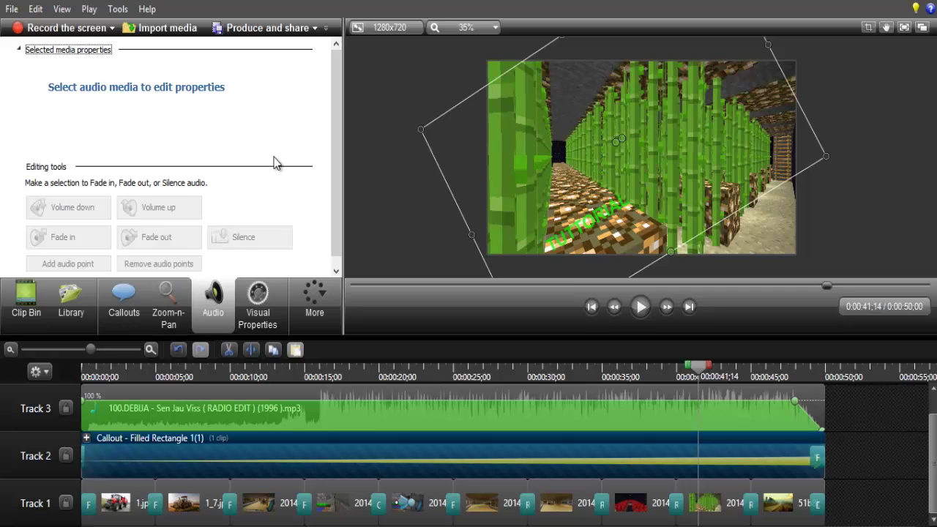
left_click(168, 311)
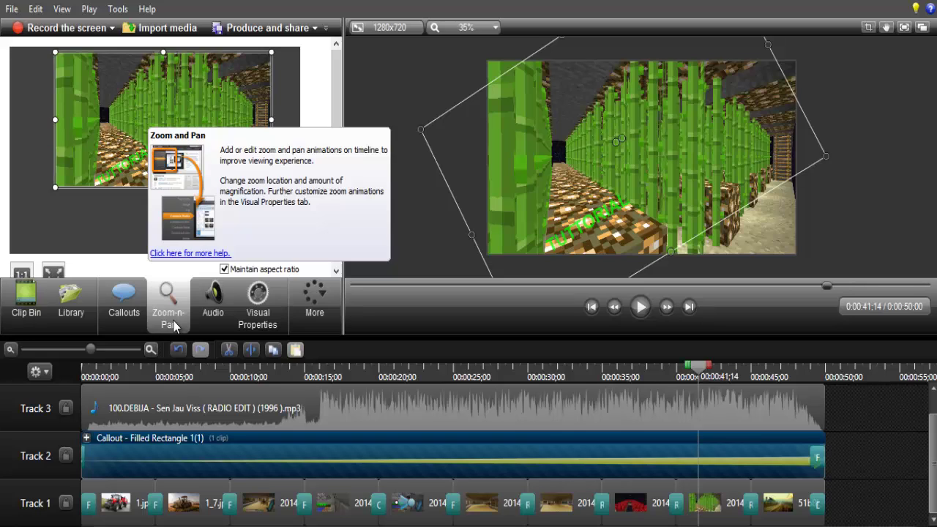
left_click(845, 412)
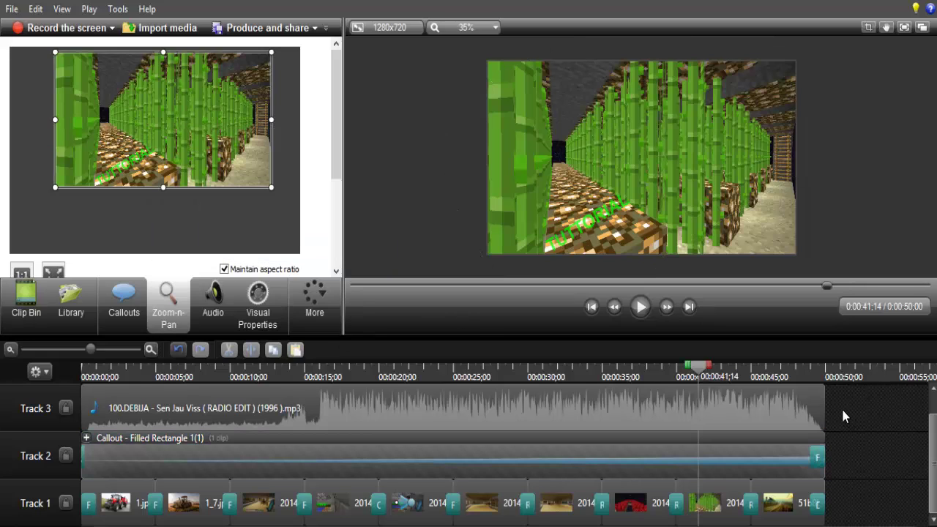
left_click_drag(840, 521, 130, 517)
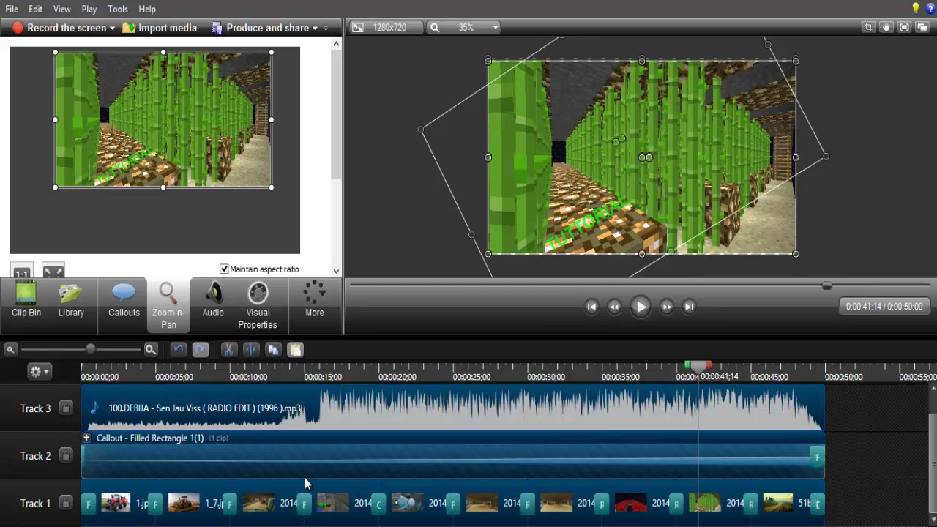
right_click(440, 472)
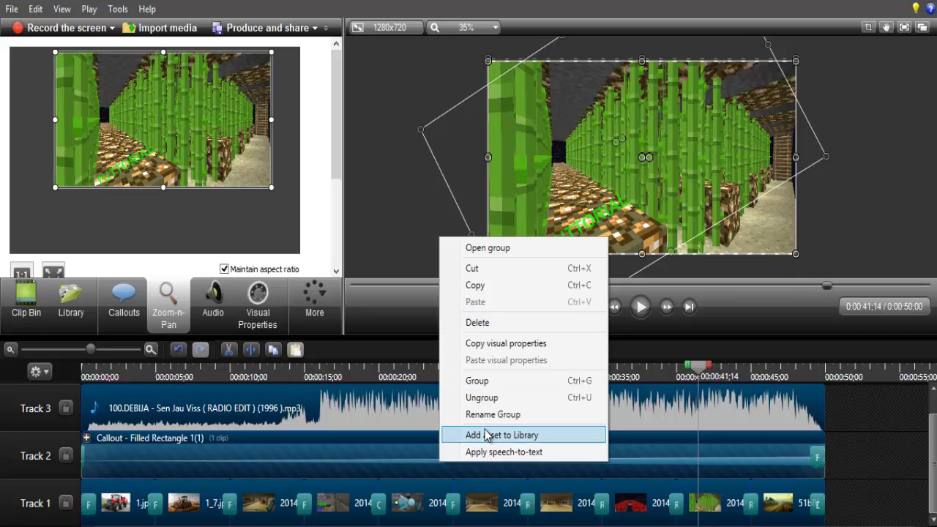
left_click(850, 502)
- Select all ten images on Track 1 and raise their clip speed so the images end at about 0:00:21
left_click_drag(850, 502, 74, 520)
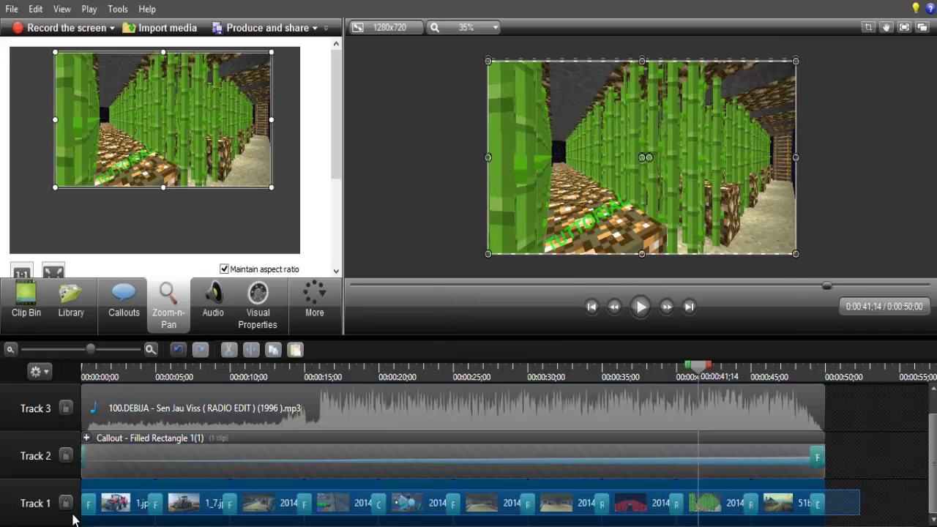
right_click(111, 501)
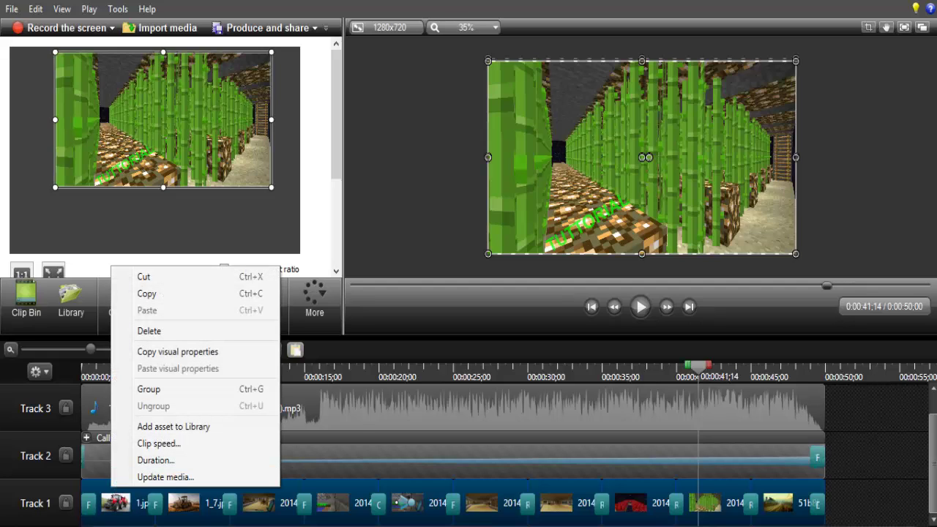
left_click(174, 445)
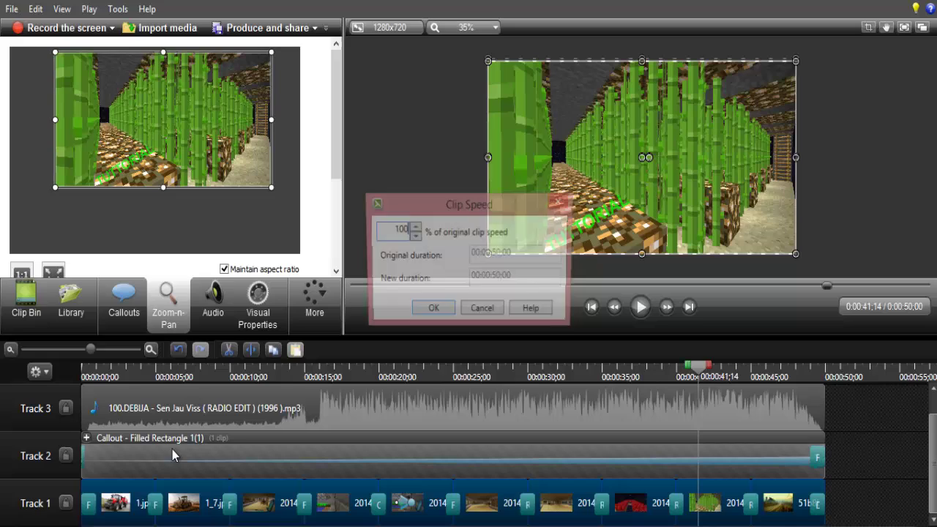
left_click(414, 229)
left_click_drag(415, 231, 415, 231)
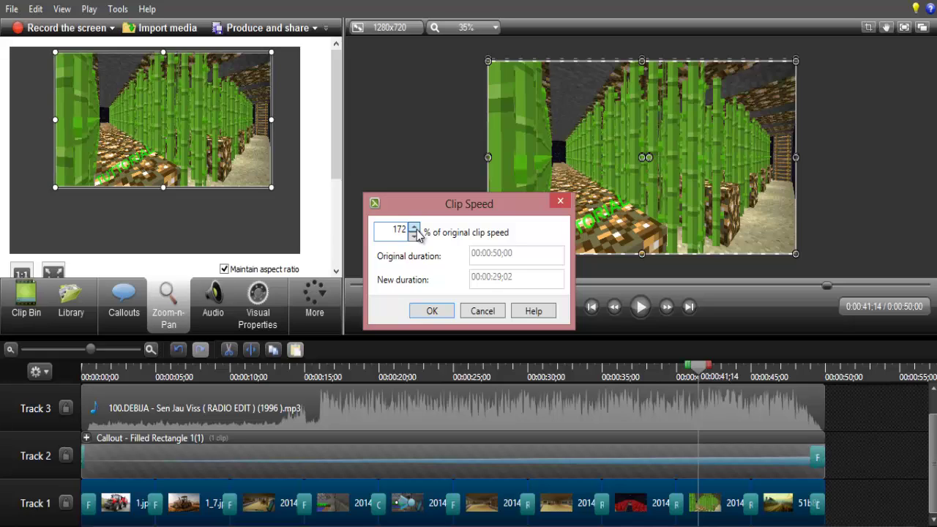
left_click_drag(418, 232, 415, 231)
left_click_drag(414, 231, 414, 233)
left_click(428, 312)
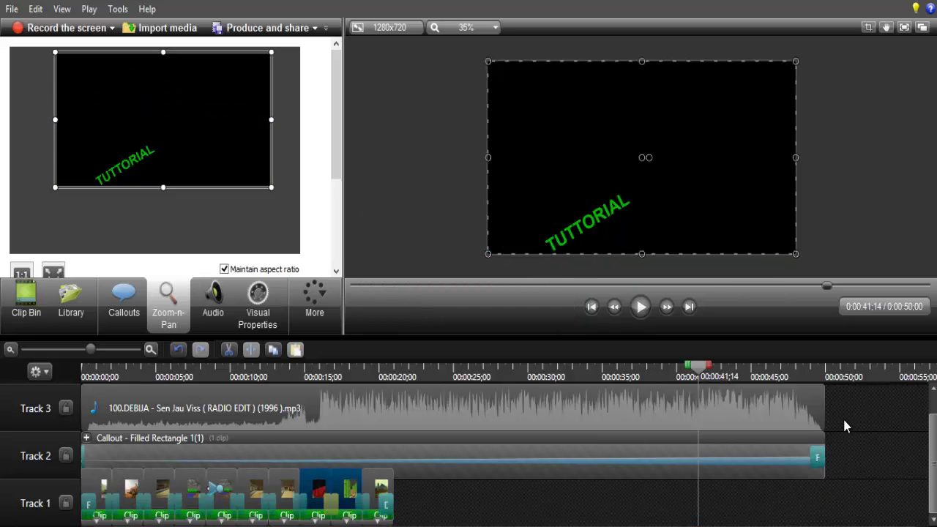
- Trim the music on Track 3 and the callout on Track 2, including its animation, to end with the images at 0:00:21
left_click_drag(824, 417, 393, 426)
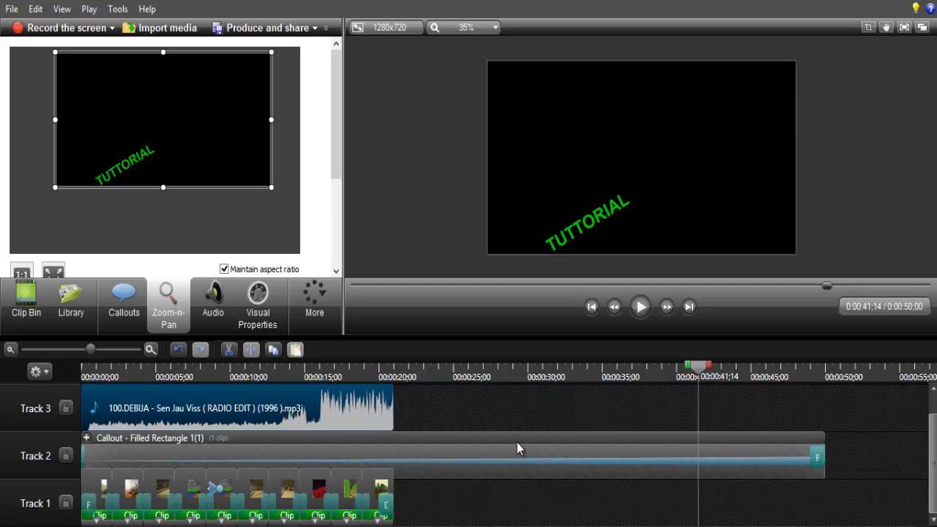
left_click_drag(824, 434, 875, 437)
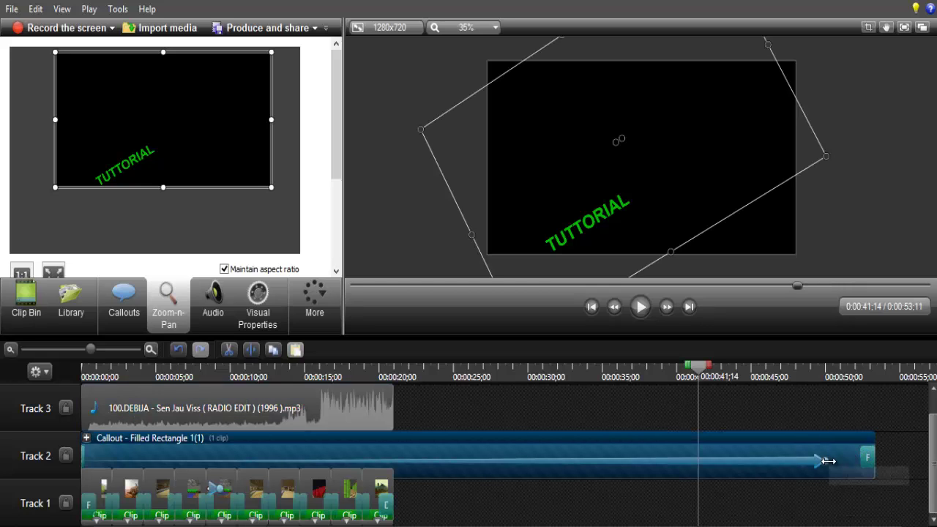
left_click_drag(825, 461, 345, 476)
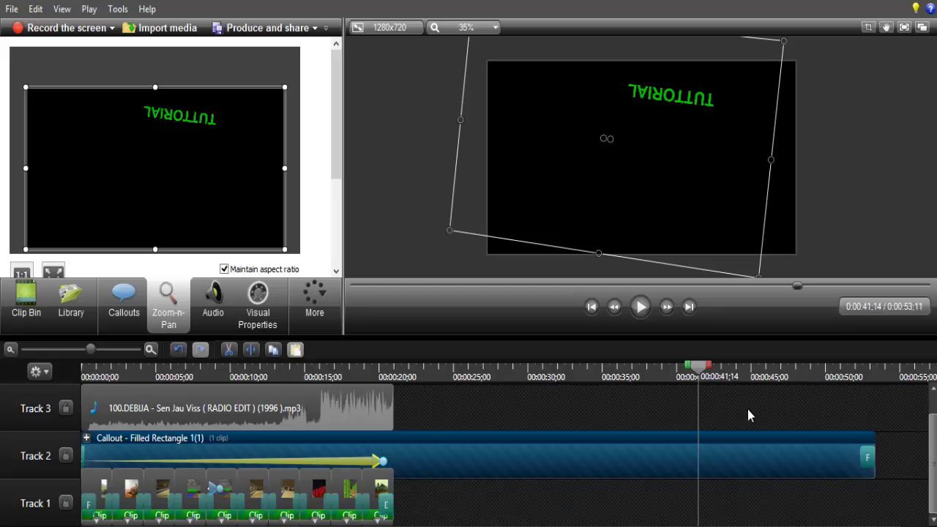
left_click(876, 442)
left_click_drag(874, 436, 394, 445)
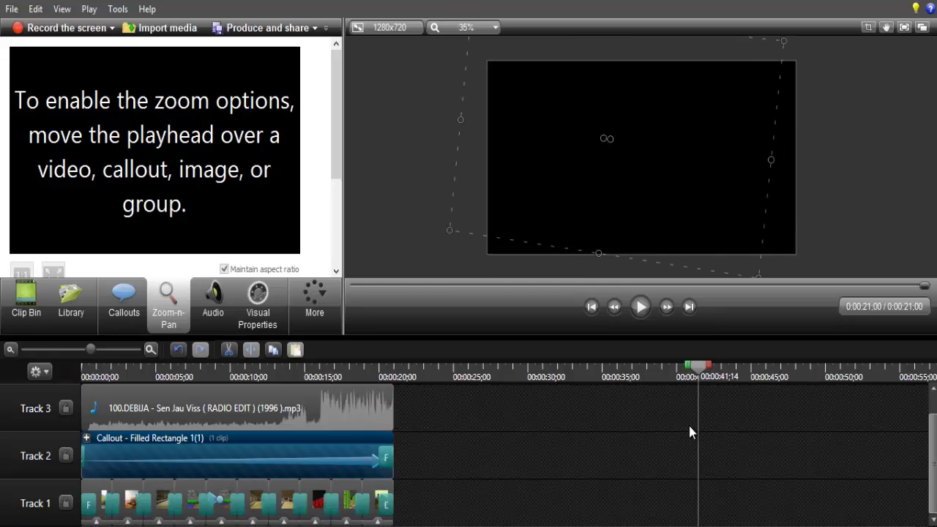
- Preview the shortened slideshow from the beginning to check the callout's rotation against the images
left_click(613, 306)
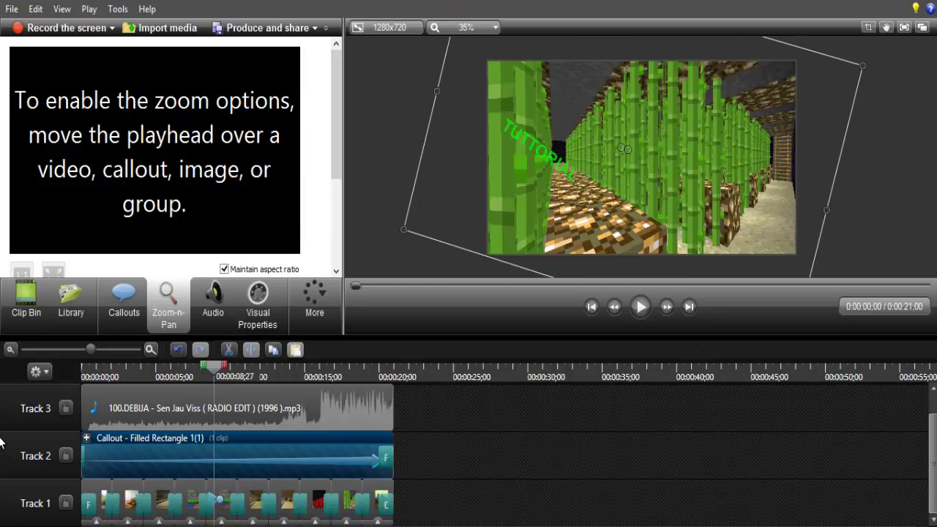
left_click(647, 309)
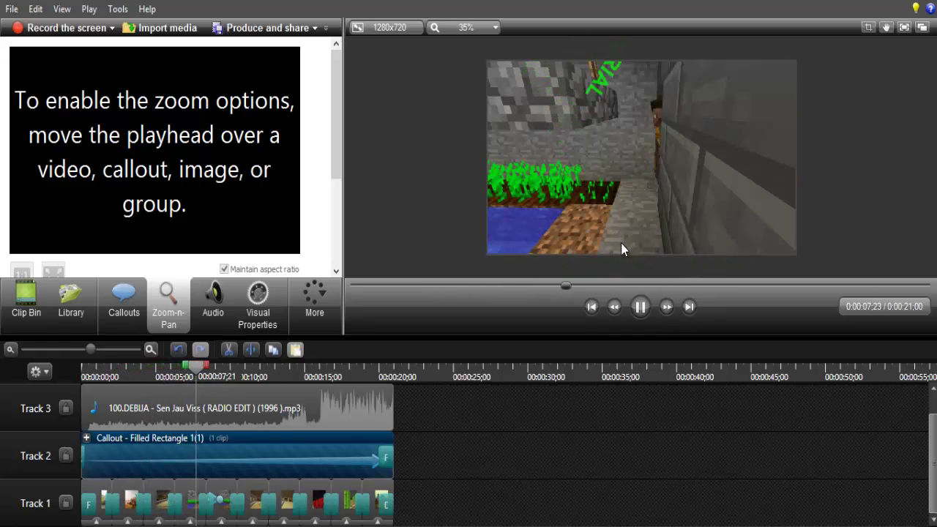
left_click(640, 308)
- Shorten the callout's animation to the very start of its clip and set the callout's Z rotation to -100
left_click(305, 467)
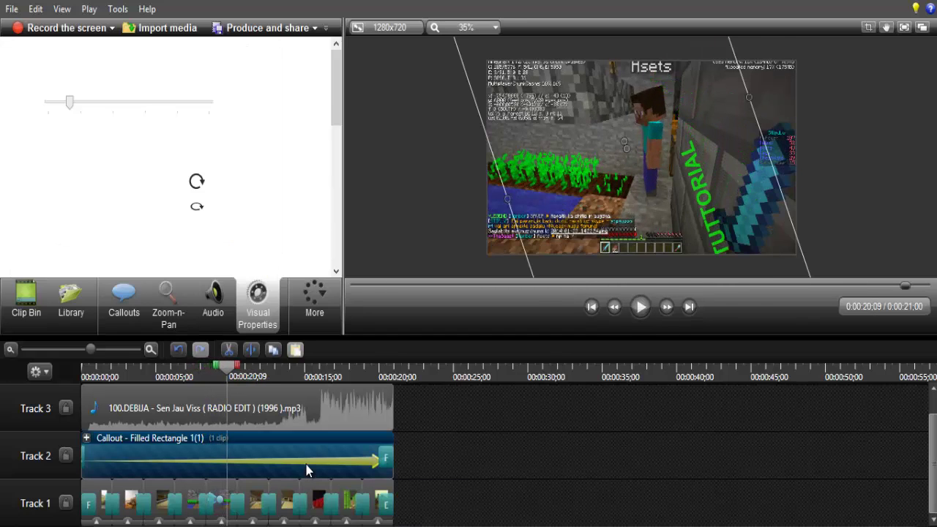
left_click(392, 439)
left_click_drag(391, 439, 89, 461)
left_click_drag(261, 187, 259, 189)
left_click(253, 184)
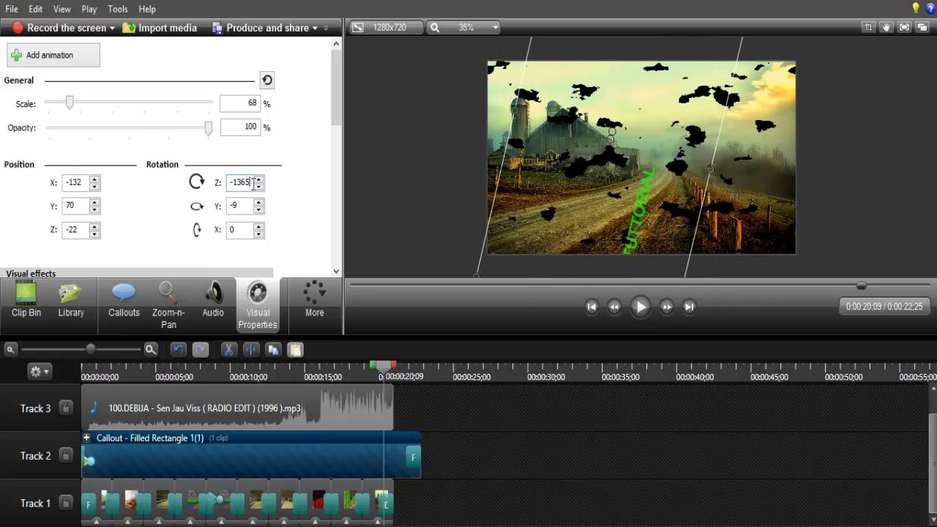
key("BackSpace")
key("BackSpace")
key("BackSpace")
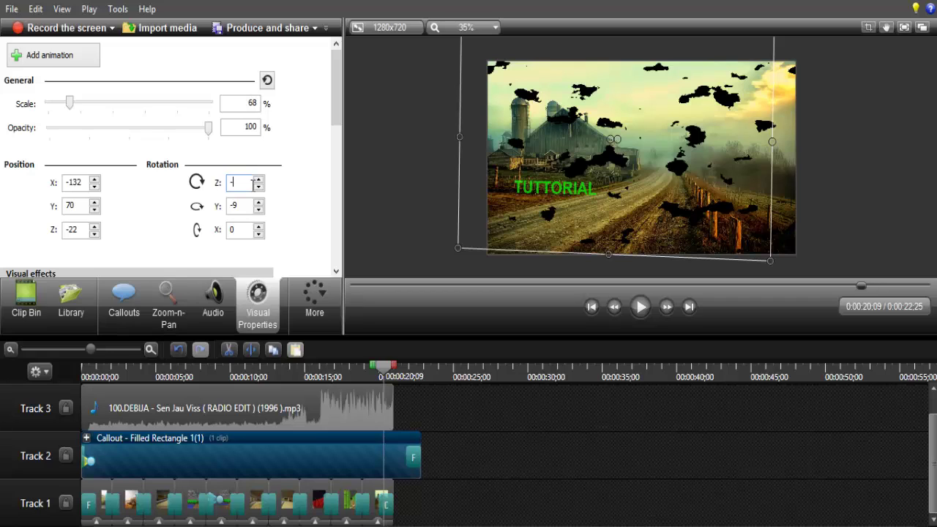
type("100")
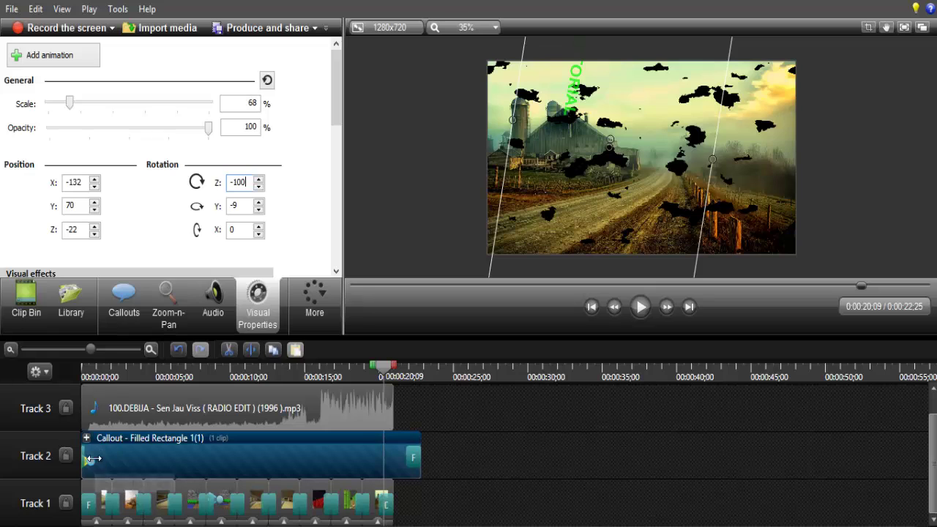
- Stretch the callout's animation to the end of the 22;25 clip and preview it from 0:00:20;09
left_click_drag(91, 461, 447, 457)
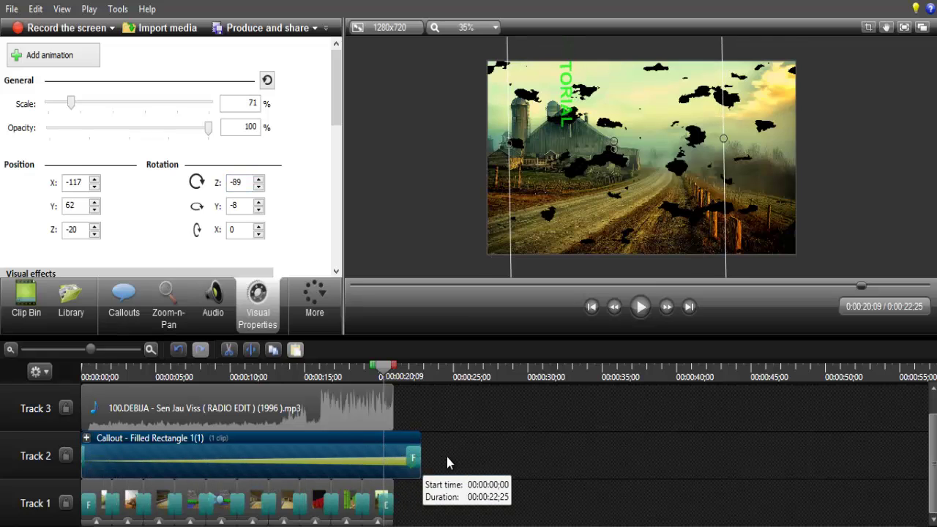
left_click(647, 311)
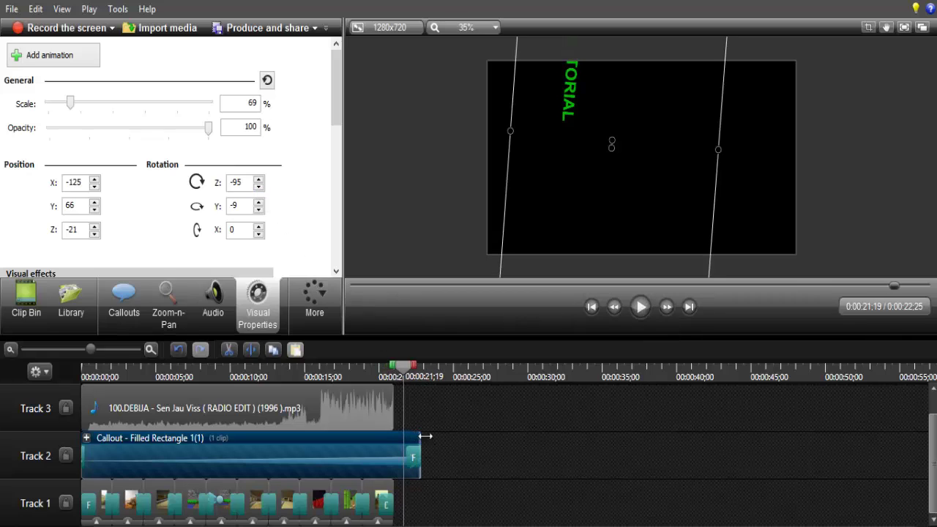
- Shorten the callout's animation to about 0:00:04;22 and trim the callout clip to end at 0:00:21
left_click_drag(420, 437, 478, 438)
left_click_drag(322, 463, 150, 471)
left_click_drag(477, 440, 395, 439)
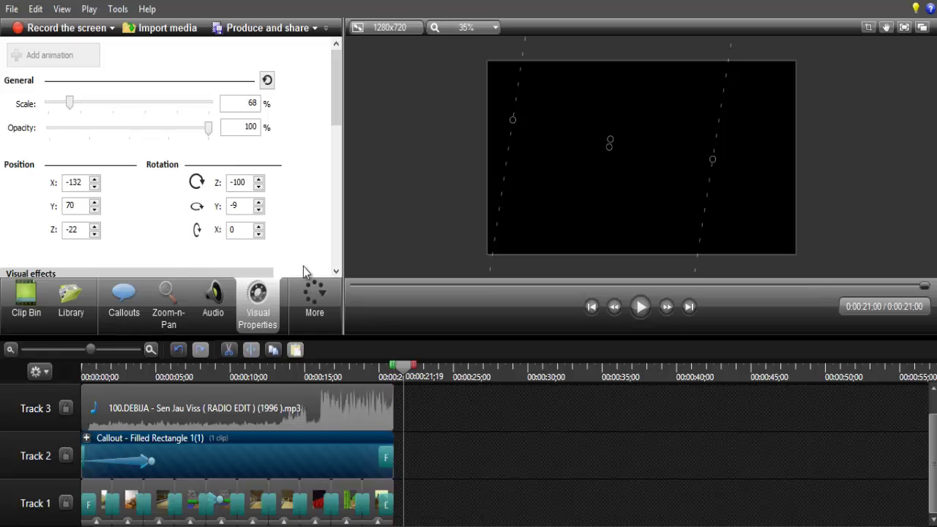
- Preview from 0:00:08;26 to 0:00:09;20 and reposition the callout lower in the frame, around X -46, Y -186, Z -8
left_click(215, 370)
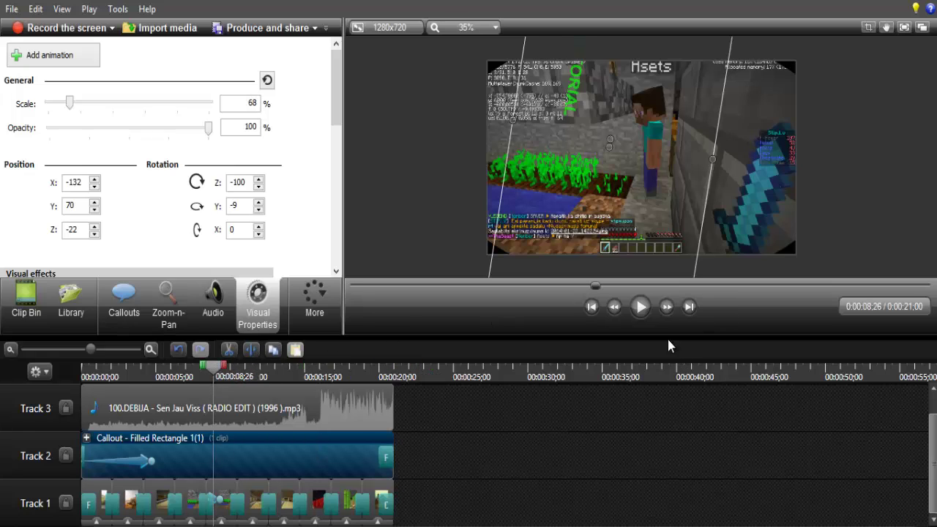
left_click(645, 318)
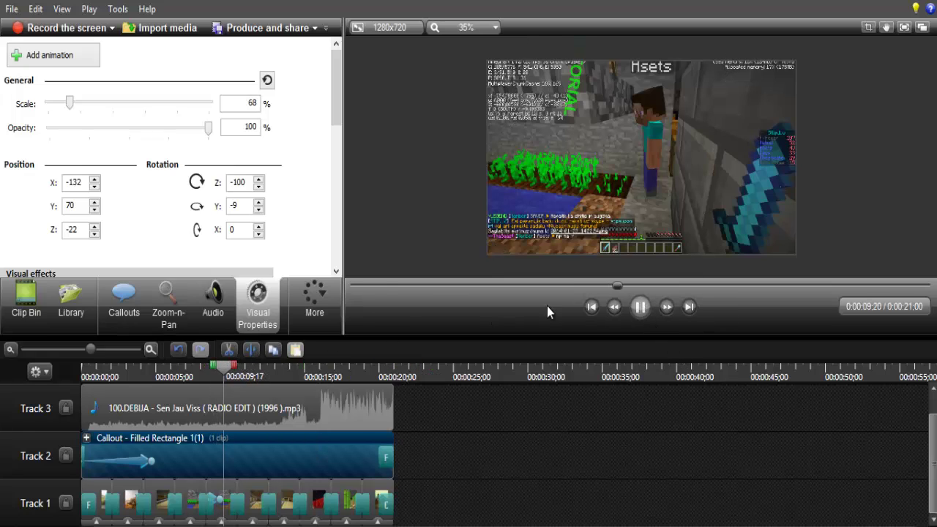
key("space")
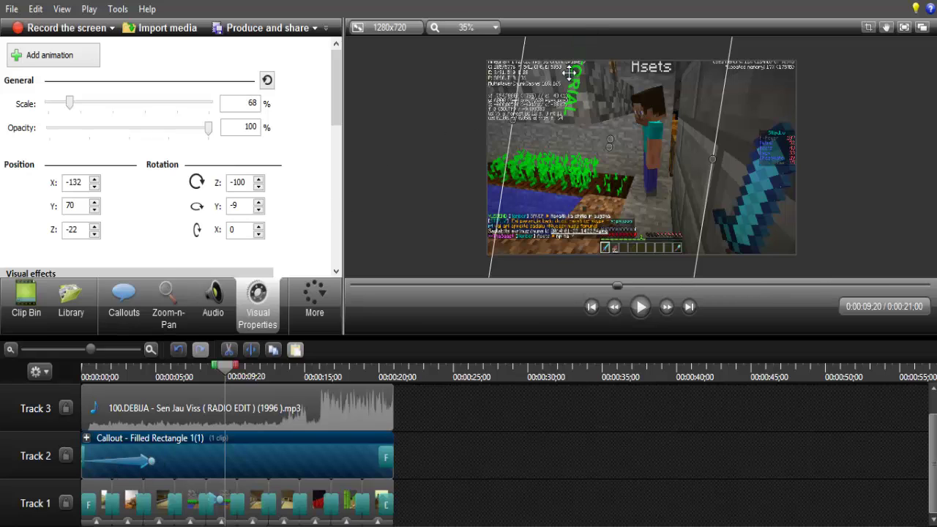
left_click_drag(609, 137, 630, 206)
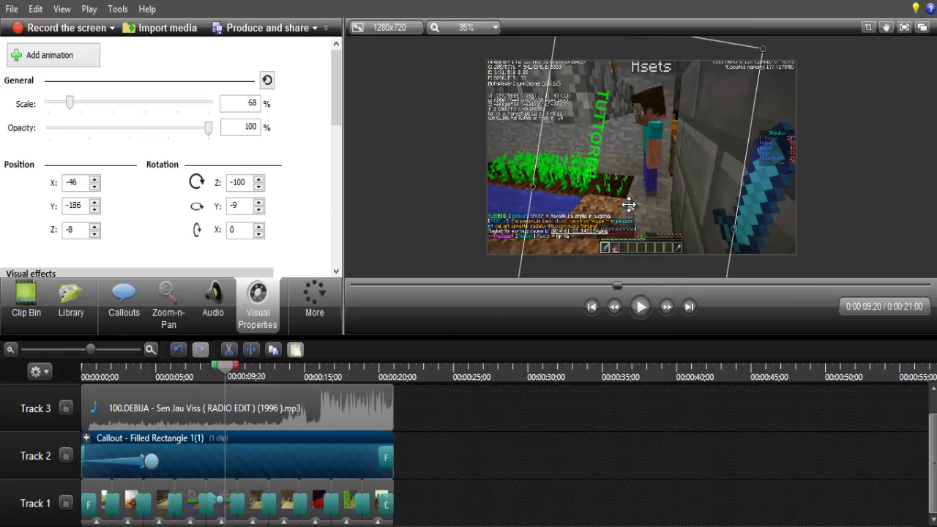
left_click(146, 462)
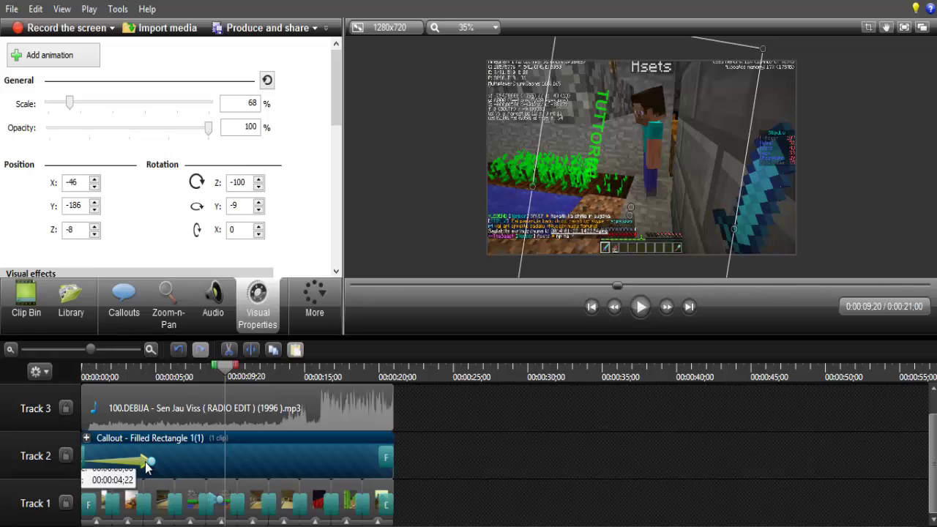